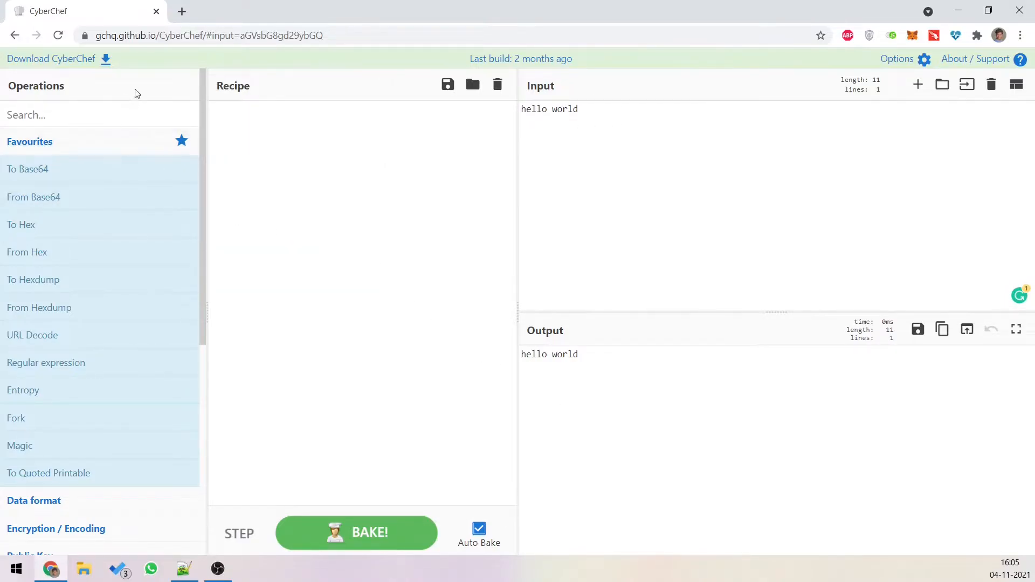
Step: Find the Base64 encoding operation and add To Base64 to the empty recipe
{"action": "left_click", "coordinate": [110, 113]}
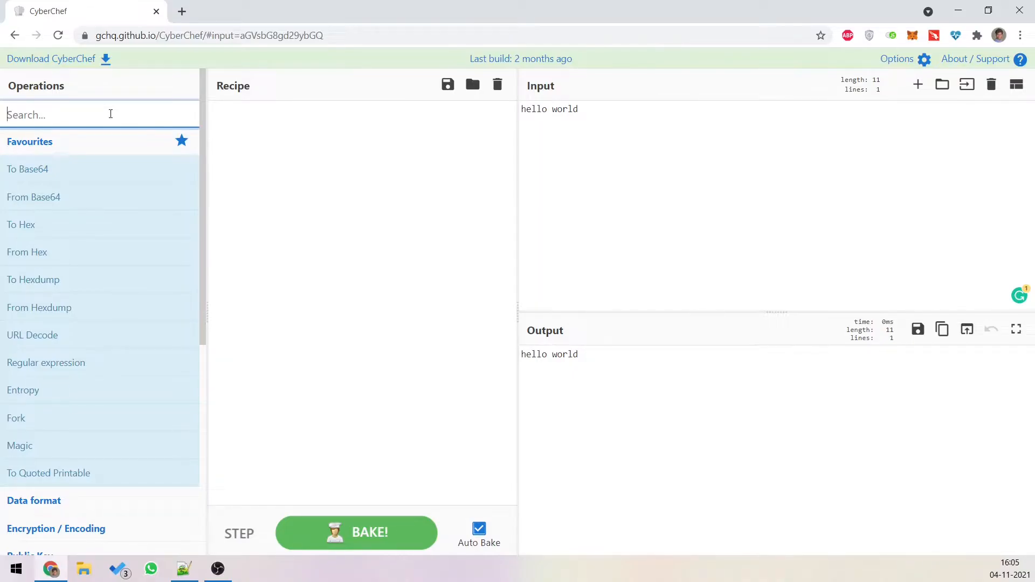
{"action": "type", "text": "base"}
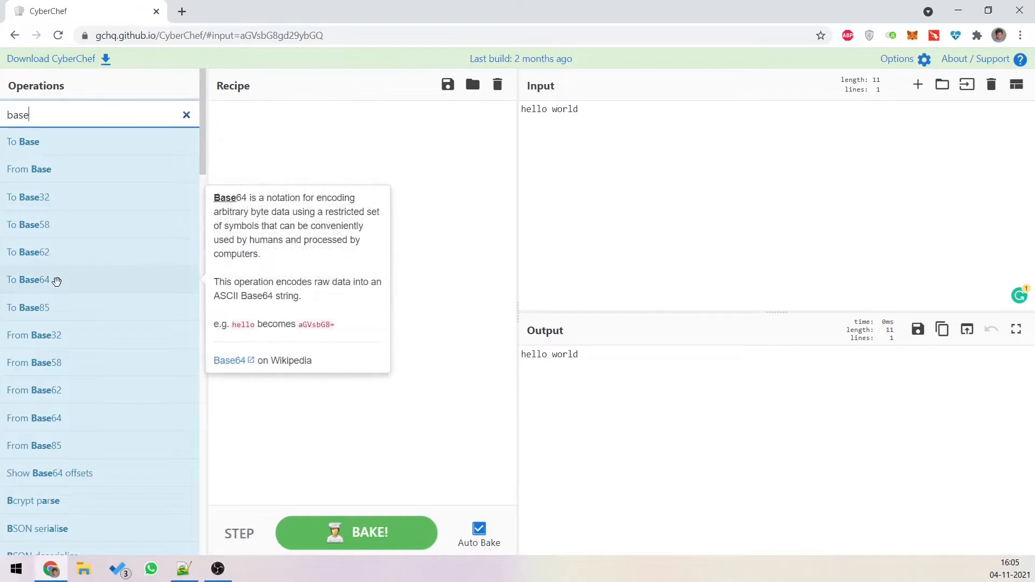
{"action": "left_click_drag", "start_coordinate": [57, 281], "coordinate": [331, 111]}
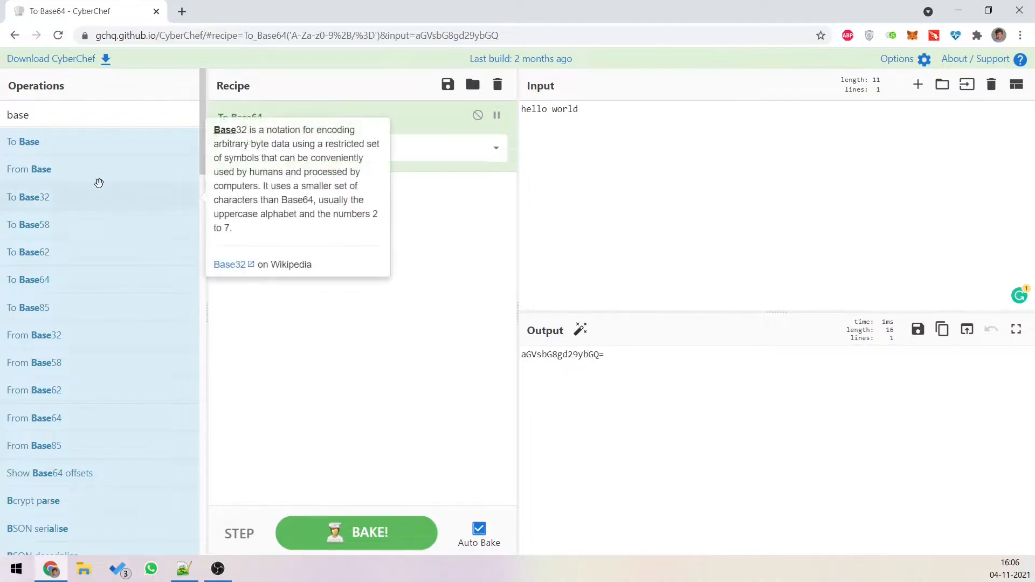
Step: Search the operations for hex and add To Hex to the recipe after To Base64
{"action": "left_click", "coordinate": [85, 113]}
{"action": "key", "text": "ctrl+a"}
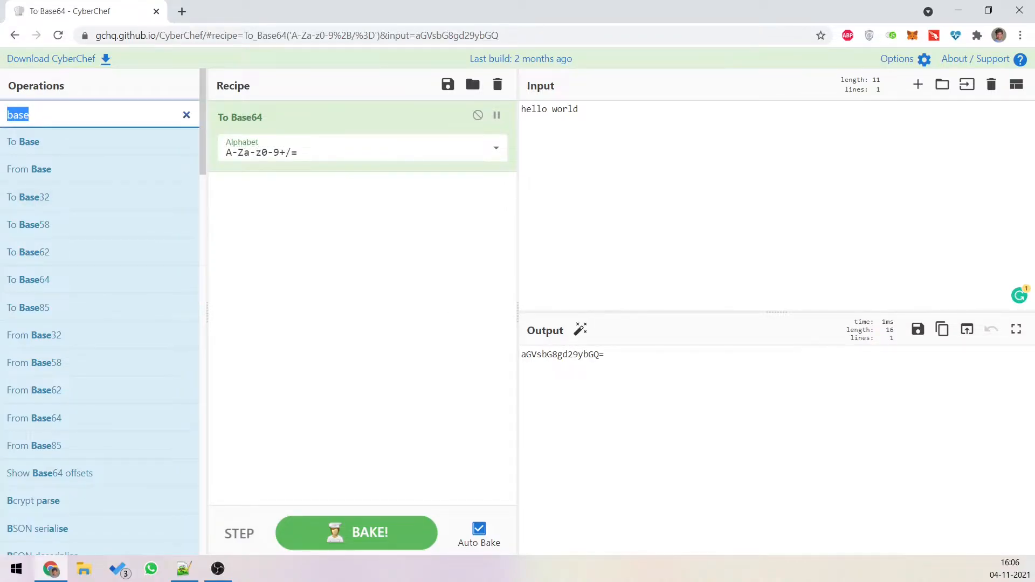
{"action": "type", "text": "hex"}
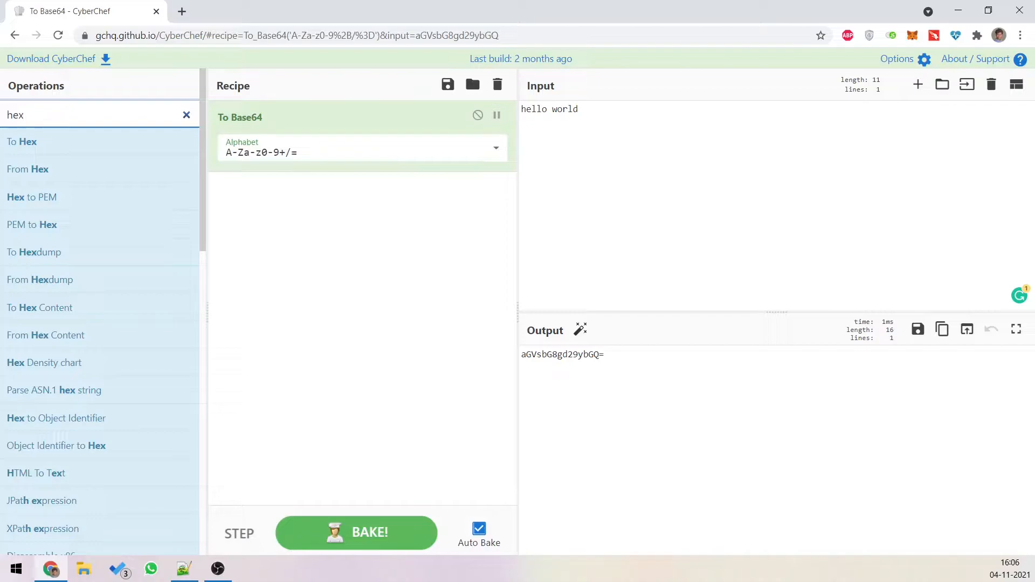
{"action": "double_click", "coordinate": [58, 142]}
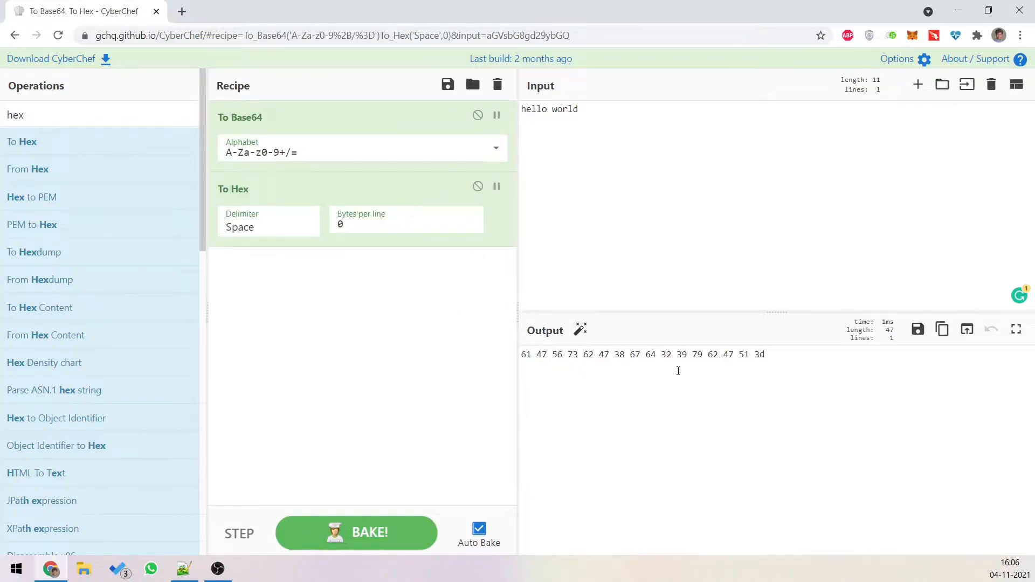
Step: Copy the entire hex output and paste it as the new input in place of "hello world"
{"action": "left_click", "coordinate": [799, 364]}
{"action": "key", "text": "ctrl+a"}
{"action": "key", "text": "ctrl+c"}
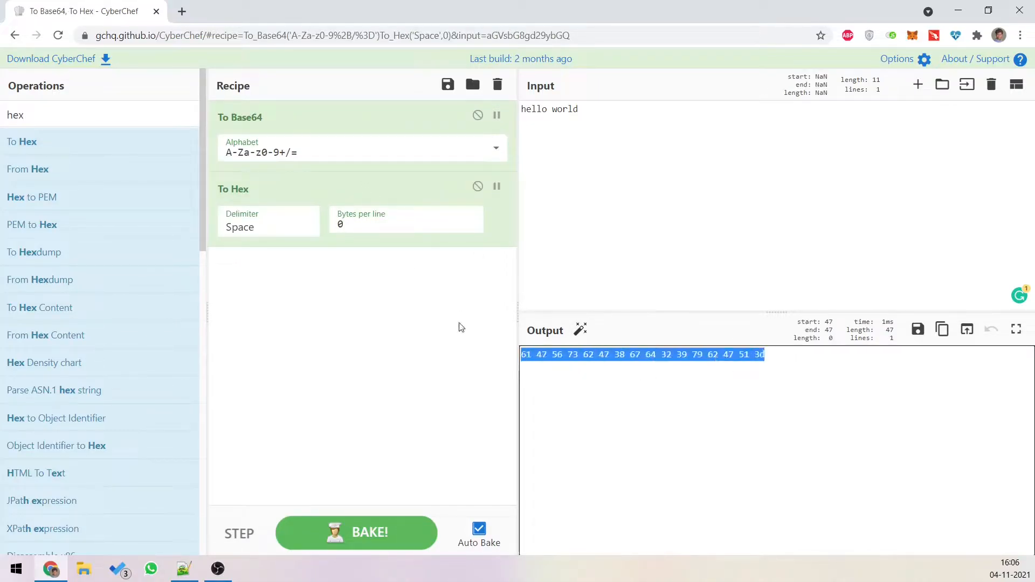
{"action": "left_click", "coordinate": [605, 209]}
{"action": "key", "text": "ctrl+v"}
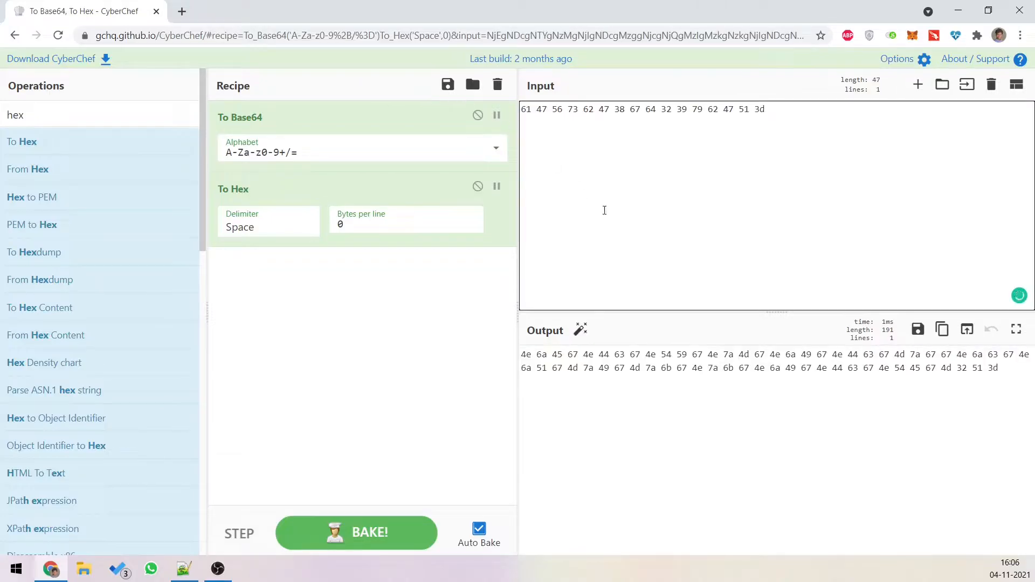
Step: Clear the recipe and add the From Hex operation to decode the pasted hex string
{"action": "left_click", "coordinate": [496, 93]}
{"action": "left_click", "coordinate": [38, 111]}
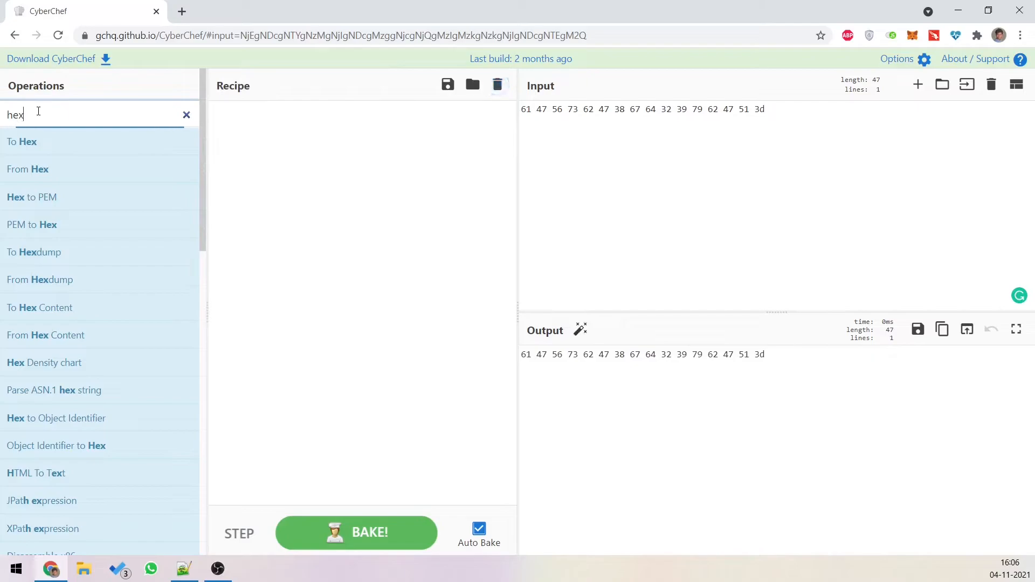
{"action": "key", "text": "ctrl+a"}
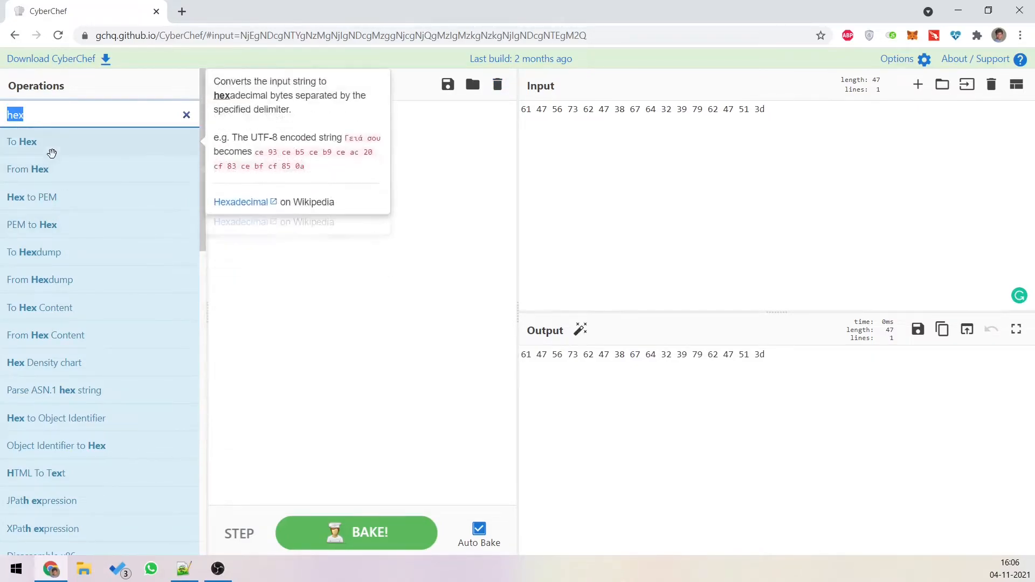
{"action": "left_click_drag", "start_coordinate": [52, 162], "coordinate": [354, 163]}
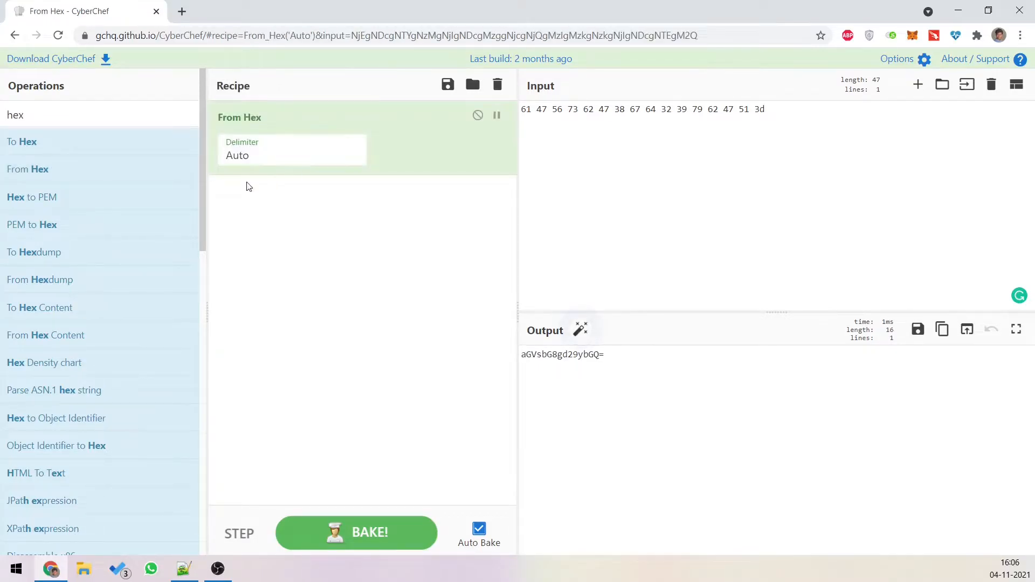
Step: Search the operations for base and add From Base64 to the recipe after From Hex
{"action": "double_click", "coordinate": [17, 115]}
{"action": "type", "text": "base"}
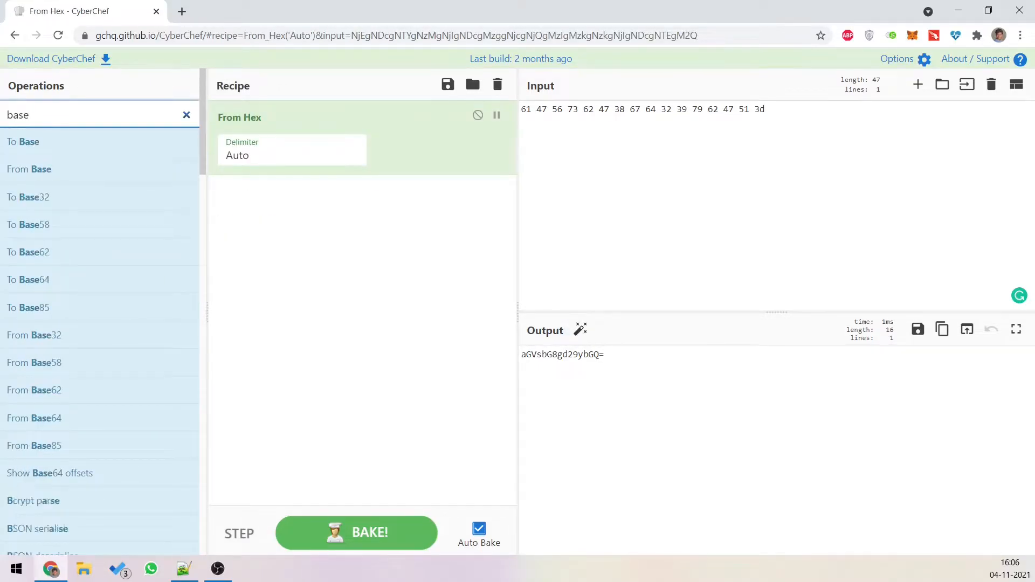
{"action": "left_click_drag", "start_coordinate": [33, 418], "coordinate": [404, 205]}
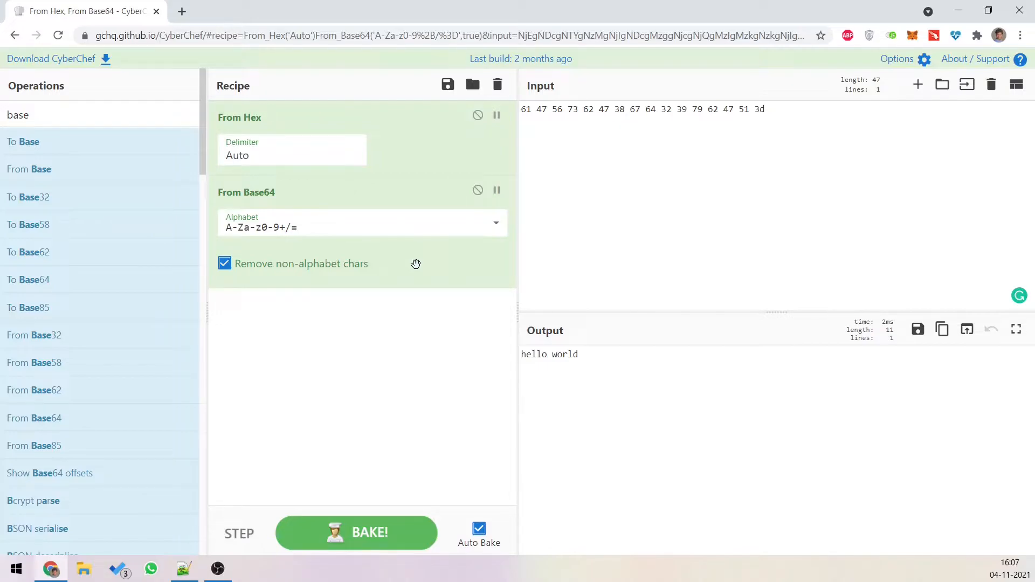
Step: Empty the recipe and clear the operation search text
{"action": "left_click", "coordinate": [497, 84]}
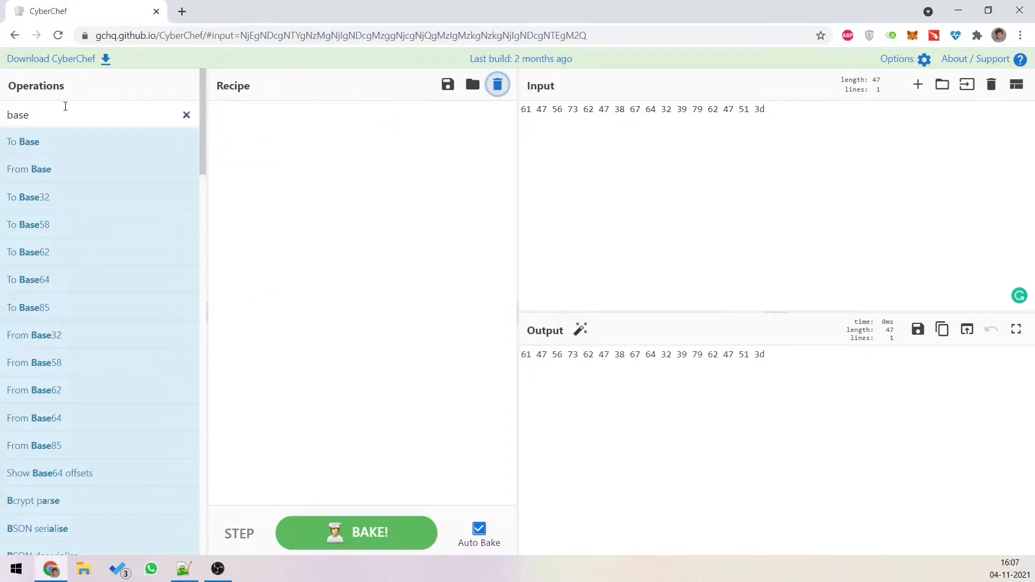
{"action": "left_click_drag", "start_coordinate": [58, 114], "coordinate": [3, 120]}
{"action": "key", "text": "BackSpace"}
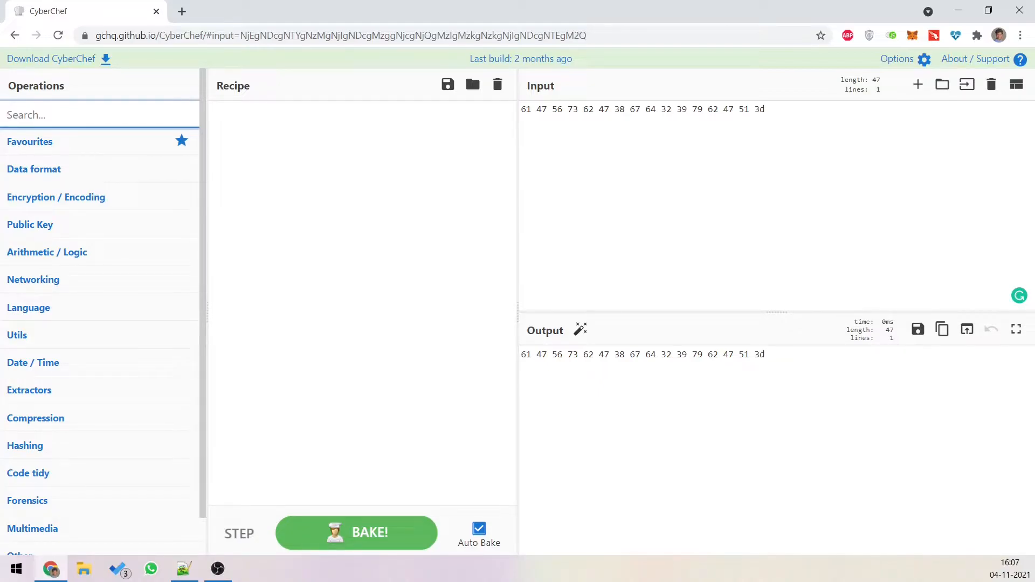
{"action": "key", "text": "alt+Tab"}
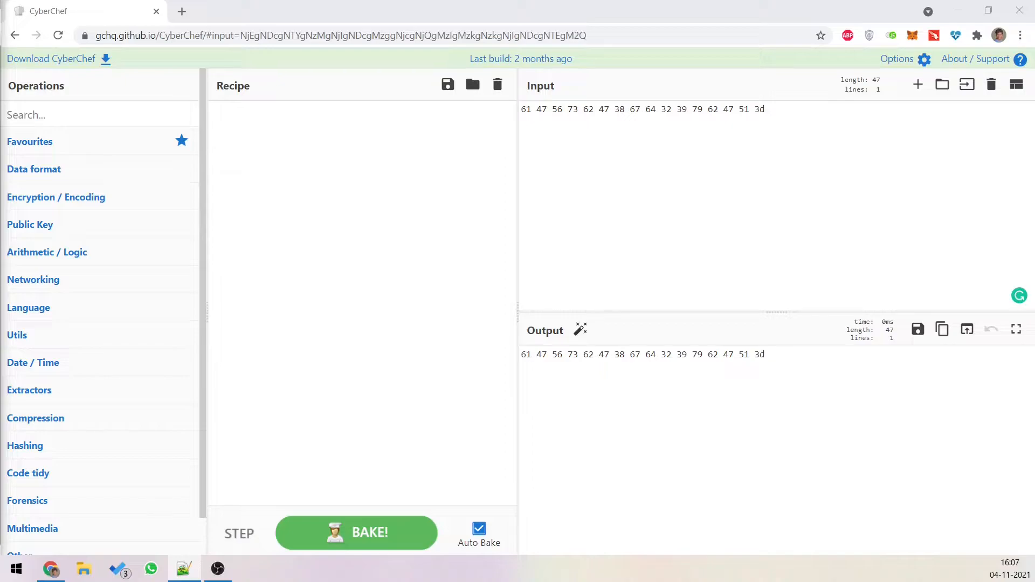
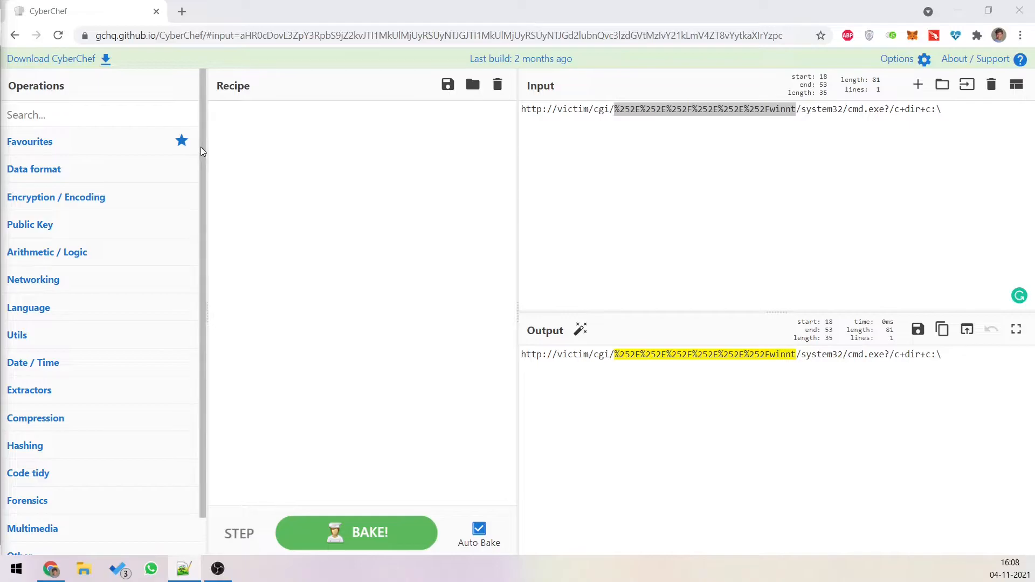
{"action": "left_click", "coordinate": [72, 115]}
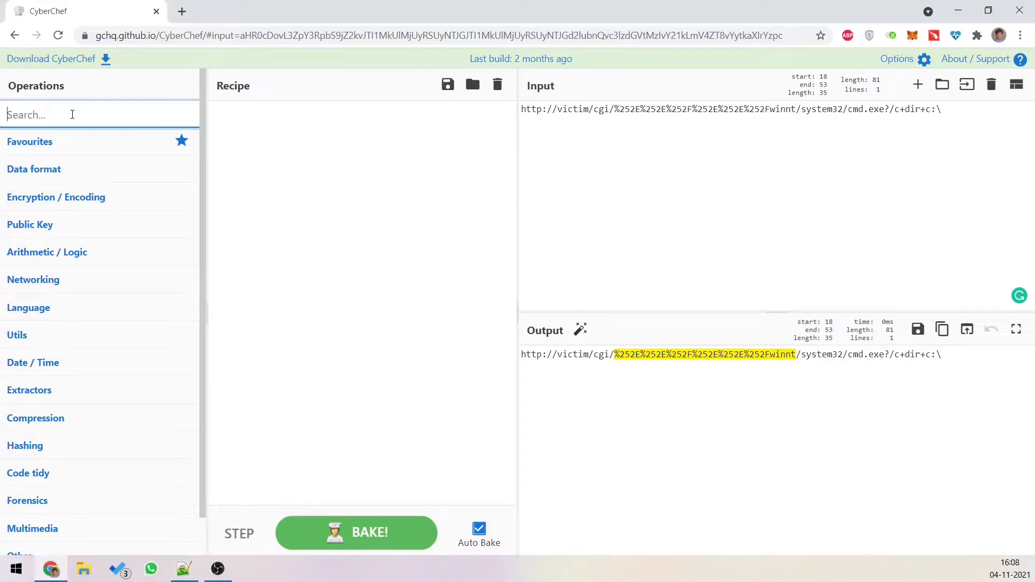
{"action": "type", "text": "magic"}
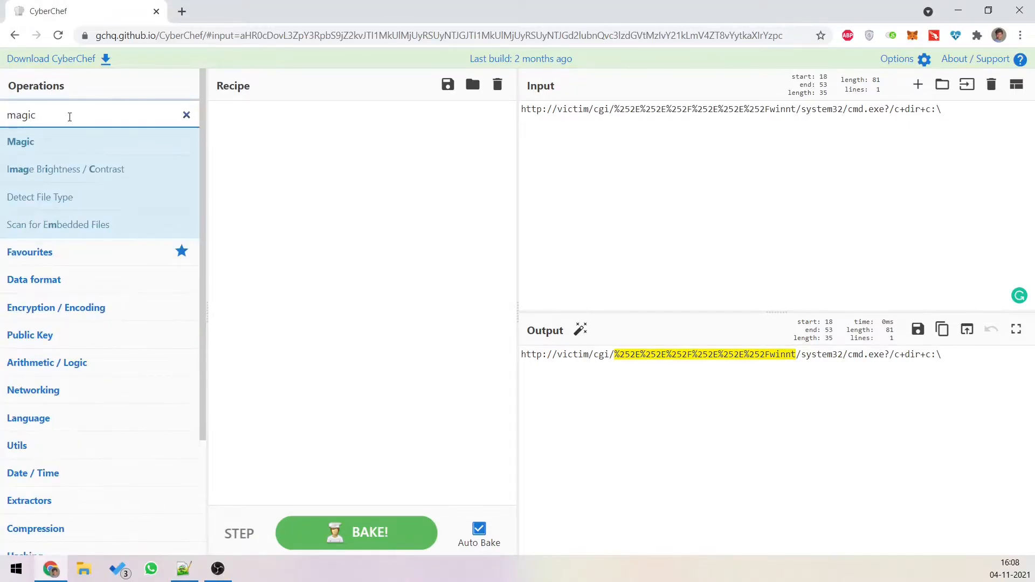
{"action": "left_click_drag", "start_coordinate": [32, 141], "coordinate": [300, 119]}
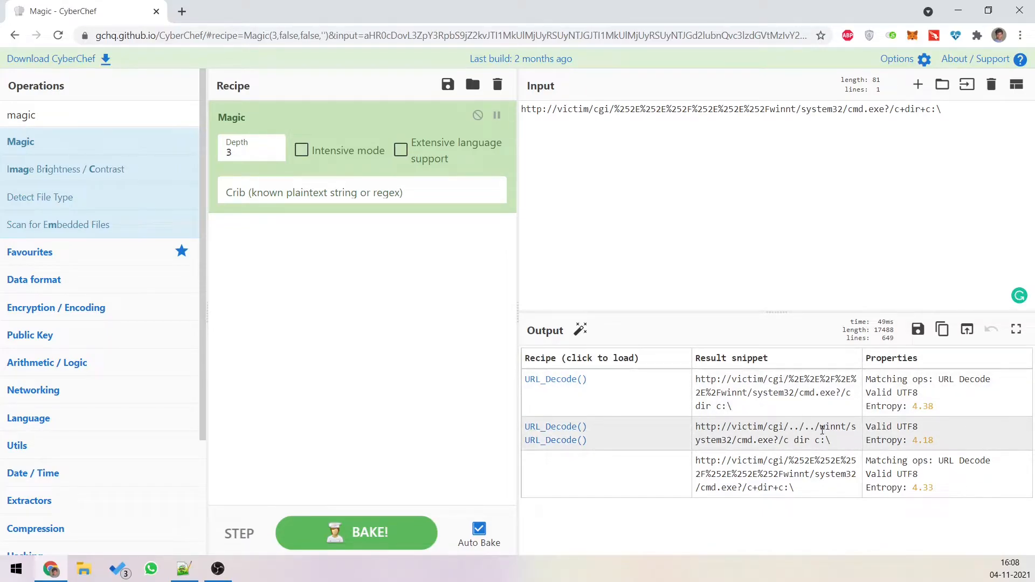
{"action": "left_click_drag", "start_coordinate": [820, 426], "coordinate": [789, 429]}
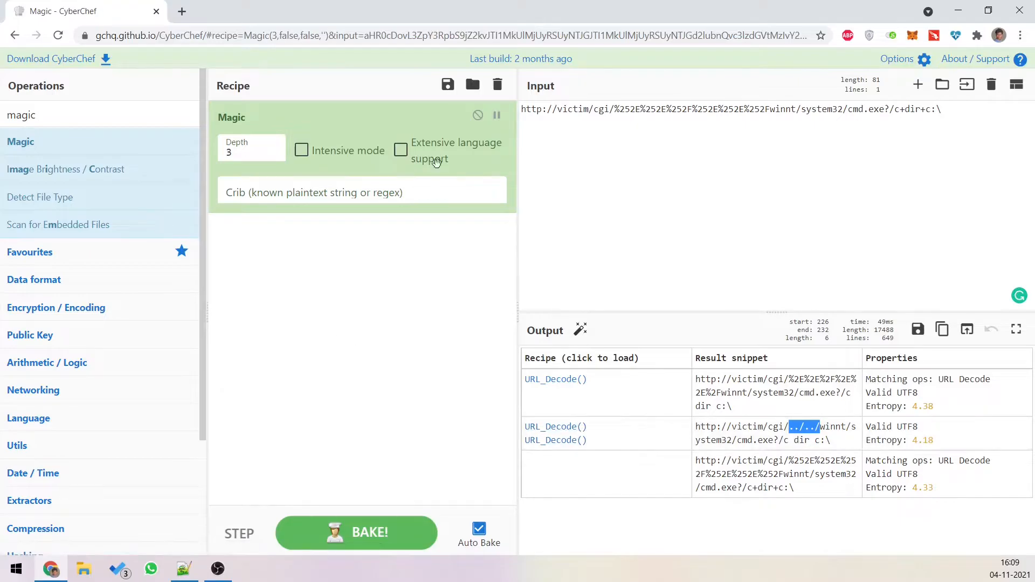
Step: Clear the Magic recipe and add URL Decode twice, highlighting the path traversal characters in the decoded output
{"action": "left_click", "coordinate": [497, 84]}
{"action": "double_click", "coordinate": [81, 115]}
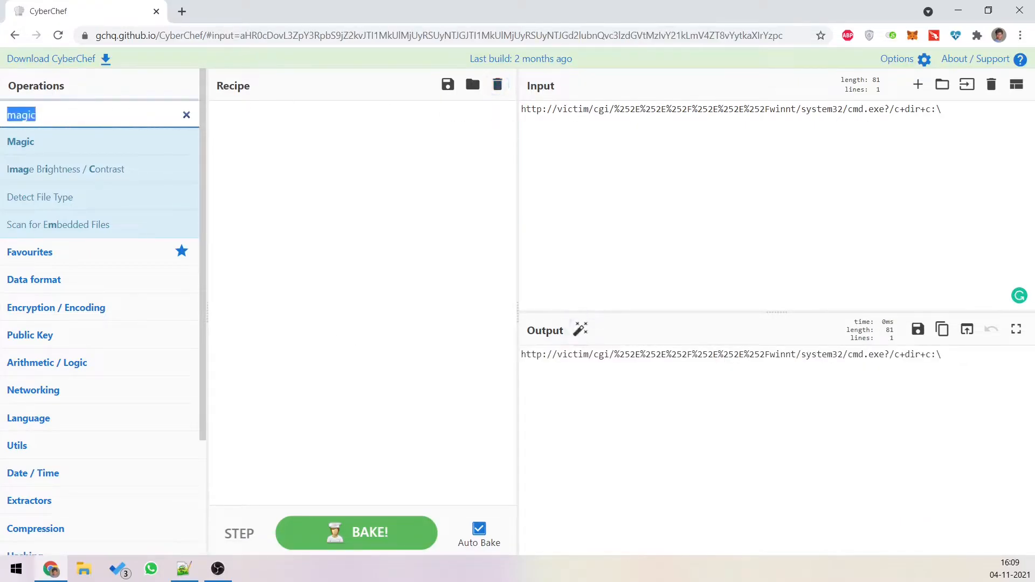
{"action": "type", "text": "url"}
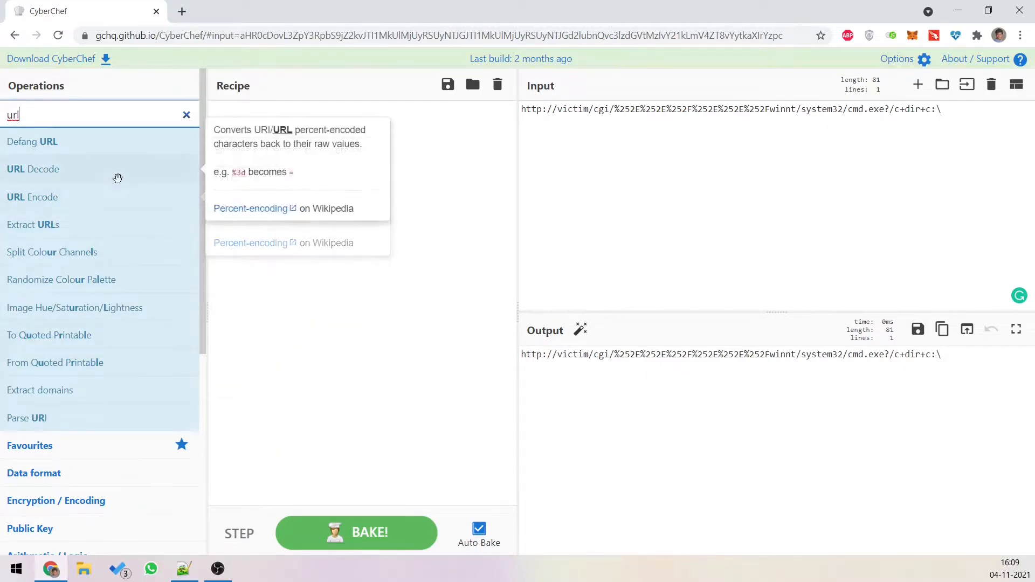
{"action": "left_click_drag", "start_coordinate": [117, 179], "coordinate": [380, 145]}
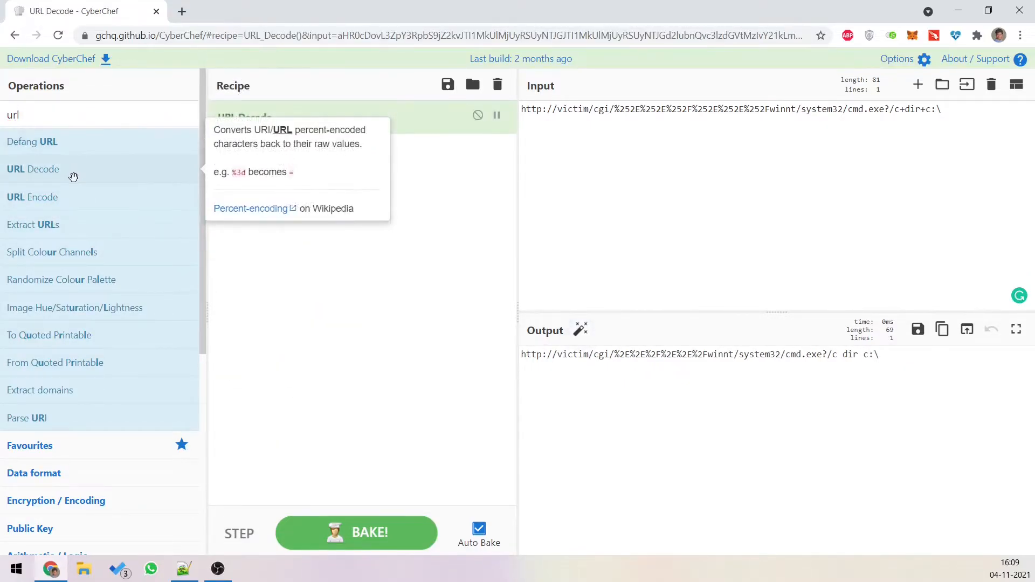
{"action": "left_click_drag", "start_coordinate": [73, 178], "coordinate": [302, 236]}
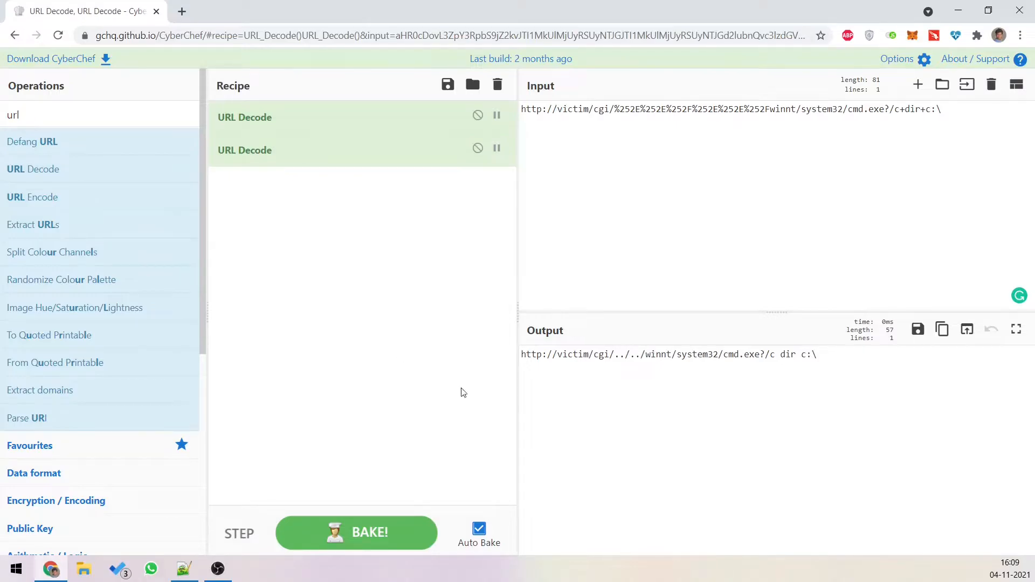
{"action": "left_click_drag", "start_coordinate": [610, 354], "coordinate": [646, 354]}
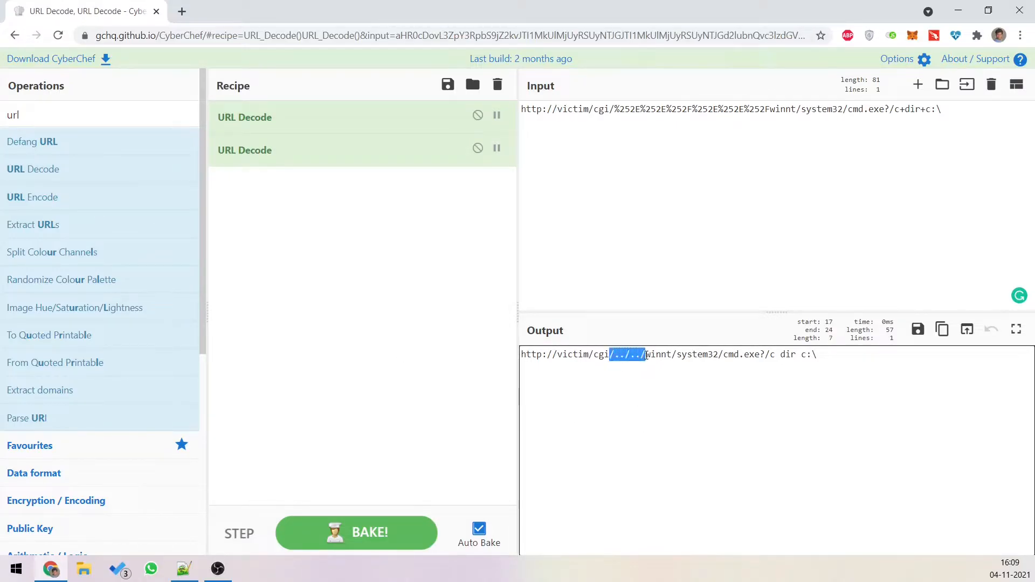
Step: Replace the input with the double-encoded script %253Cscript%253Ealert('XSS')%253C%252Fscript%253E
{"action": "key", "text": "alt+Tab"}
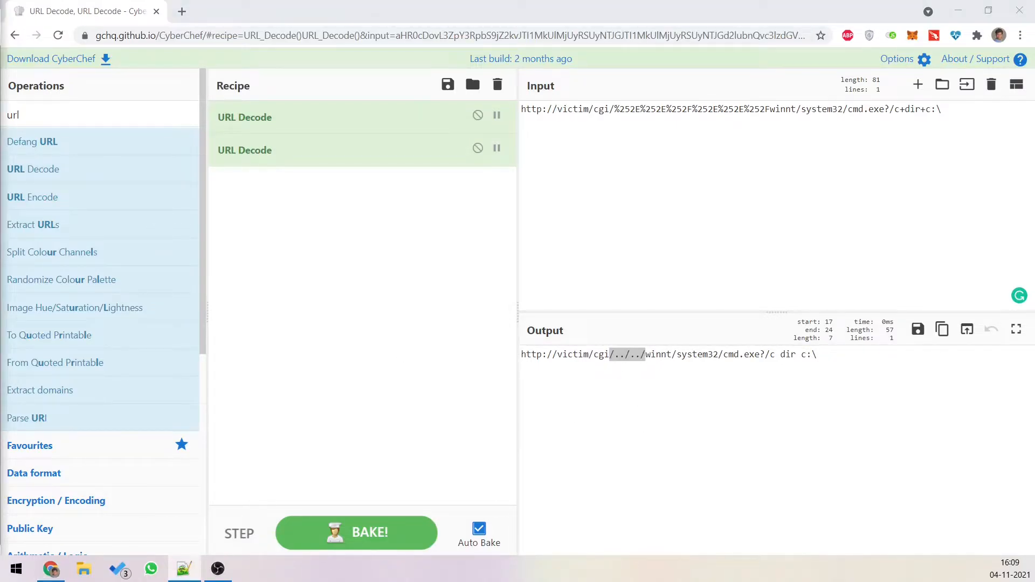
{"action": "left_click", "coordinate": [667, 162]}
{"action": "key", "text": "ctrl+a"}
{"action": "type", "text": "%253Cscript%253Ealert('XSS')%253C%252Fscript%253E"}
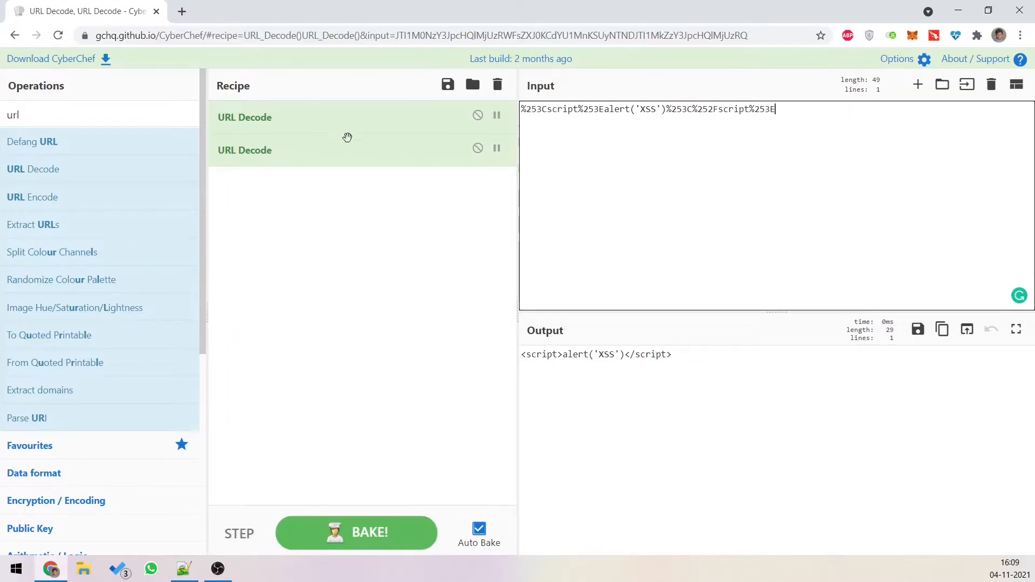
Step: Open a new browser tab, switch to the last listed Google account and open its Gmail inbox
{"action": "key", "text": "ctrl+t"}
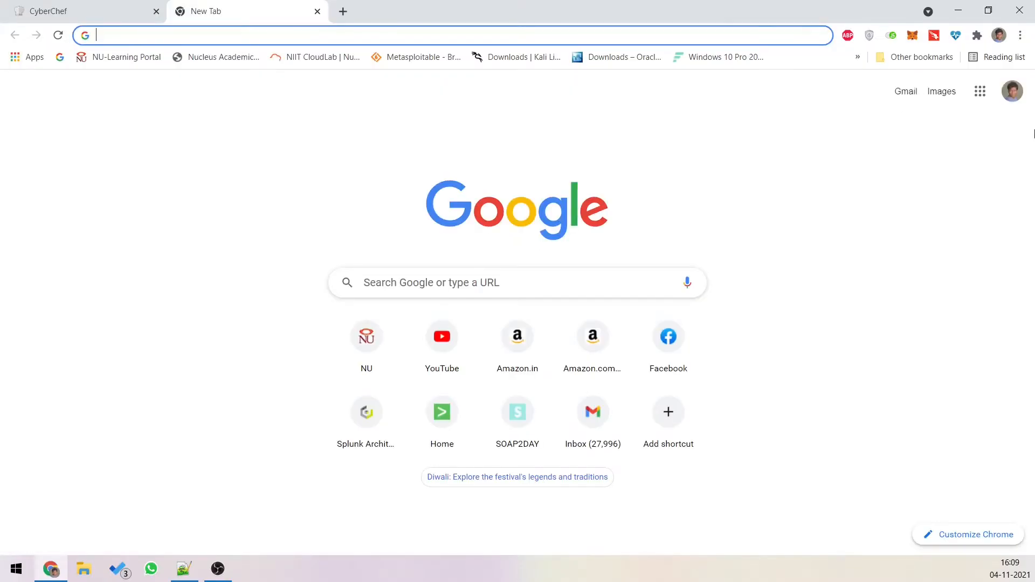
{"action": "left_click", "coordinate": [1013, 93]}
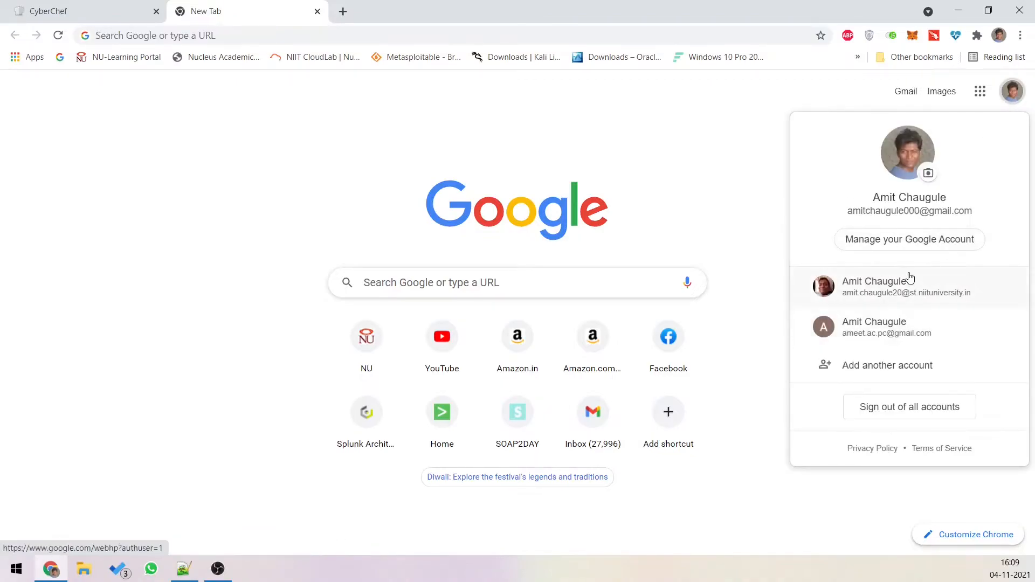
{"action": "left_click", "coordinate": [910, 339]}
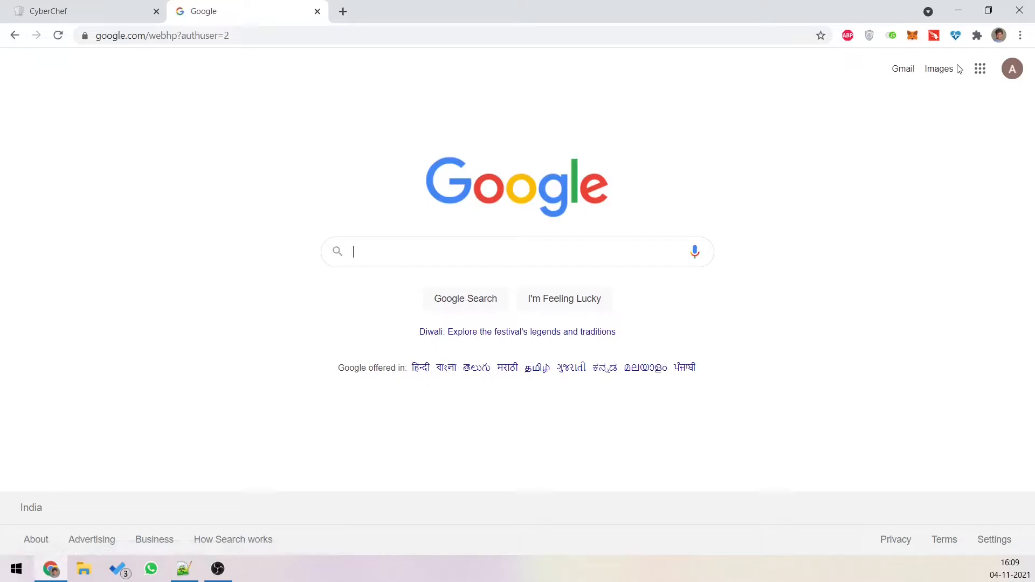
{"action": "left_click", "coordinate": [900, 69]}
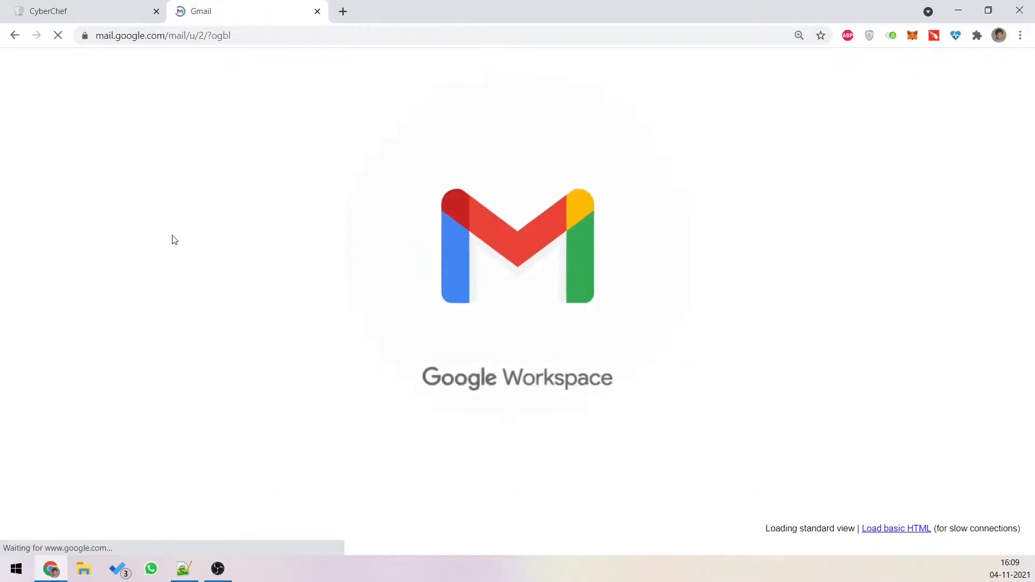
Step: Expand the full list of mail folders and open the Spam folder
{"action": "scroll", "coordinate": [100, 327], "scroll_direction": "down", "scroll_amount": 5}
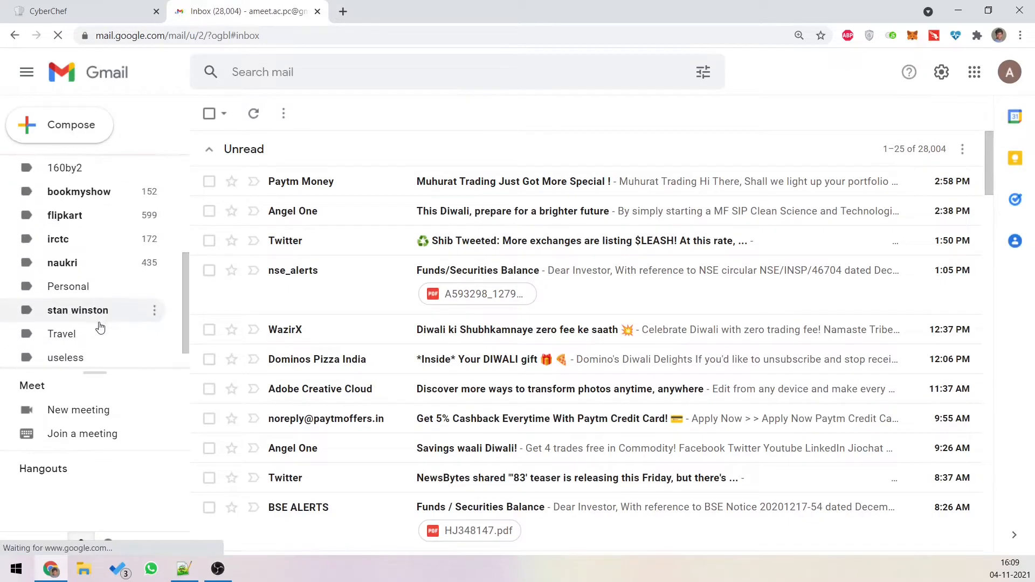
{"action": "scroll", "coordinate": [97, 281], "scroll_direction": "down", "scroll_amount": 1}
{"action": "left_click", "coordinate": [46, 356]}
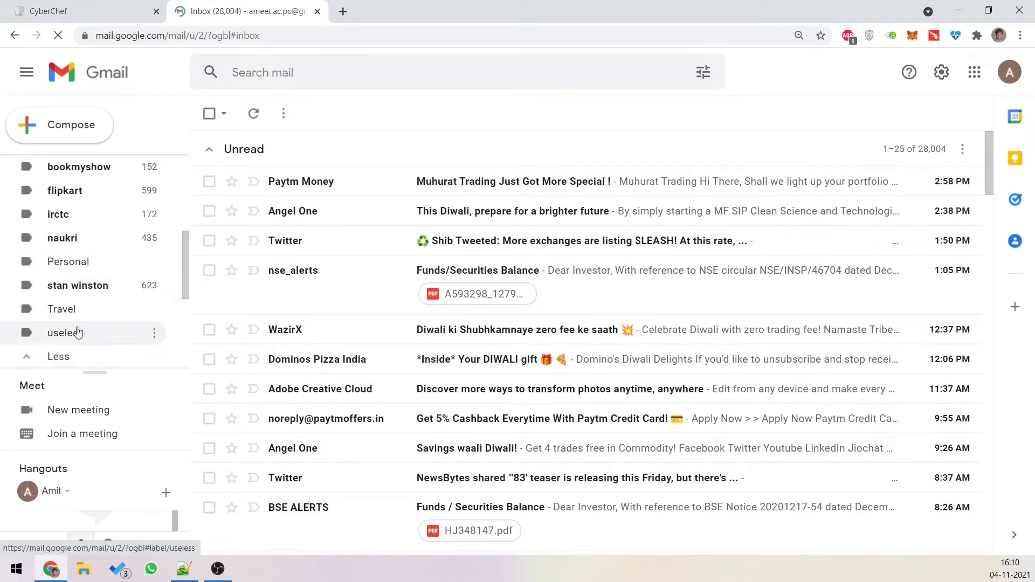
{"action": "scroll", "coordinate": [78, 333], "scroll_direction": "down", "scroll_amount": 3}
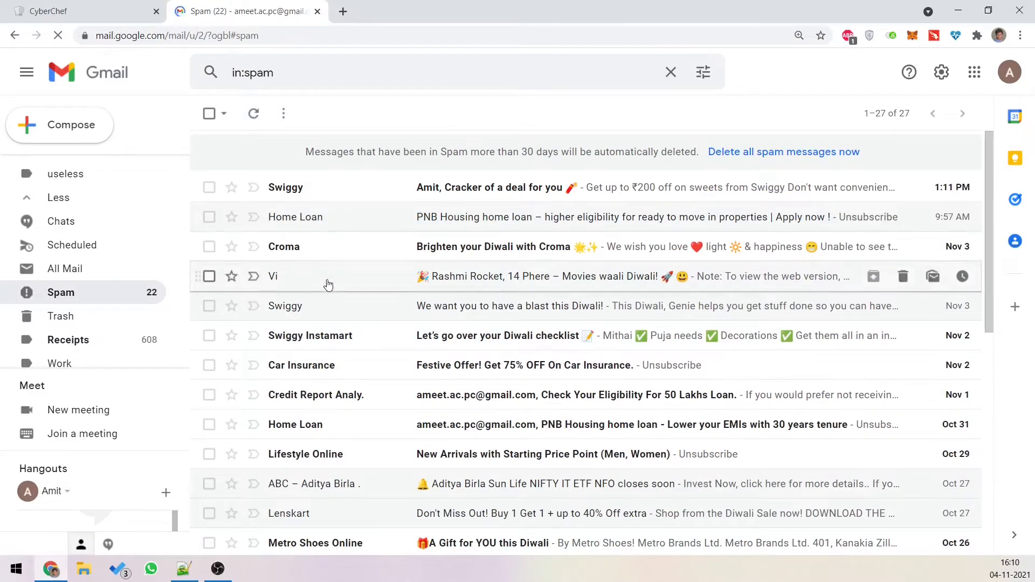
Step: Open the Aditya Birla Sun Life NIFTY IT ETF NFO spam email, show its original message and copy the source to the clipboard
{"action": "scroll", "coordinate": [388, 401], "scroll_direction": "down", "scroll_amount": 2}
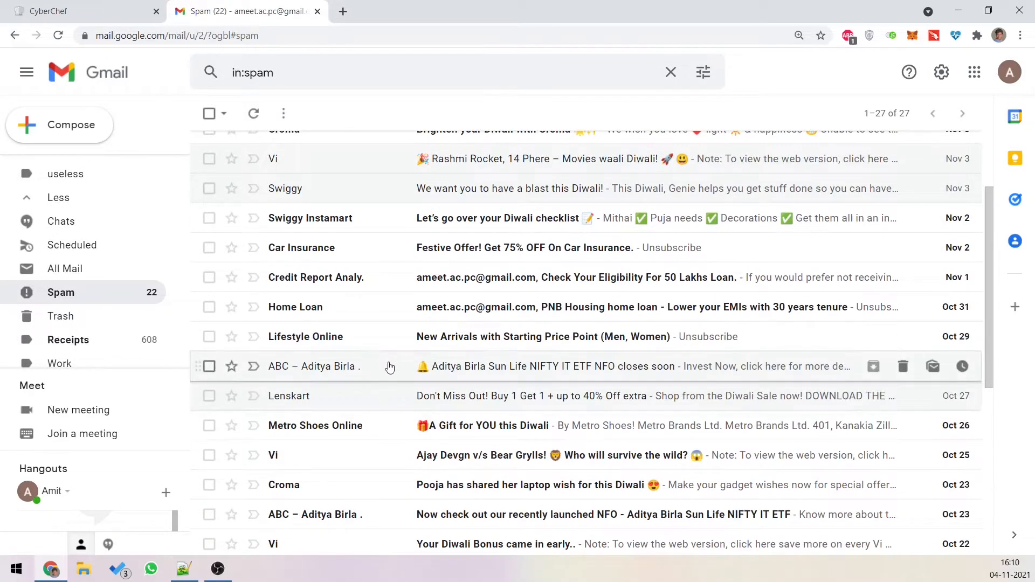
{"action": "left_click", "coordinate": [389, 367]}
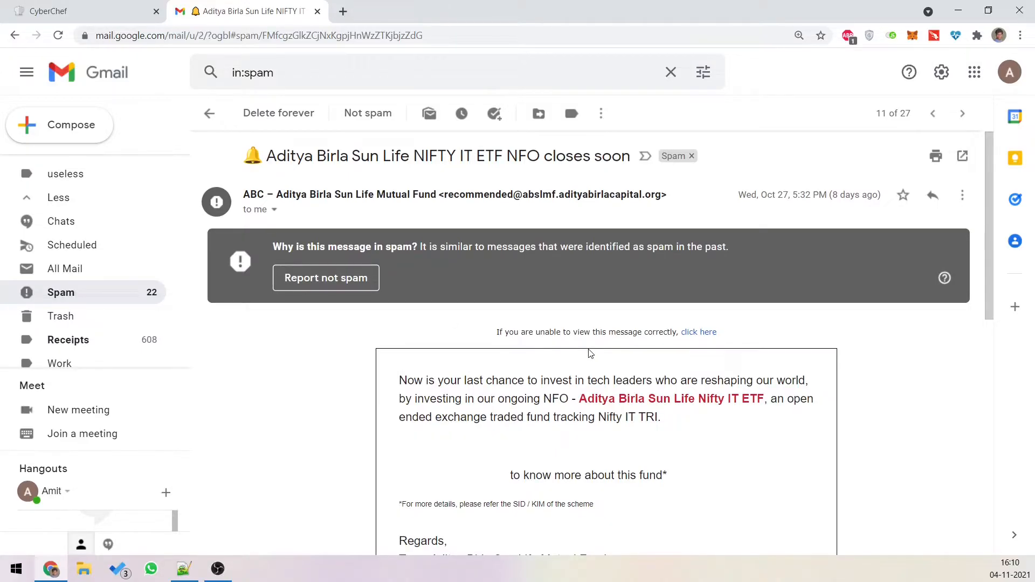
{"action": "left_click", "coordinate": [962, 196]}
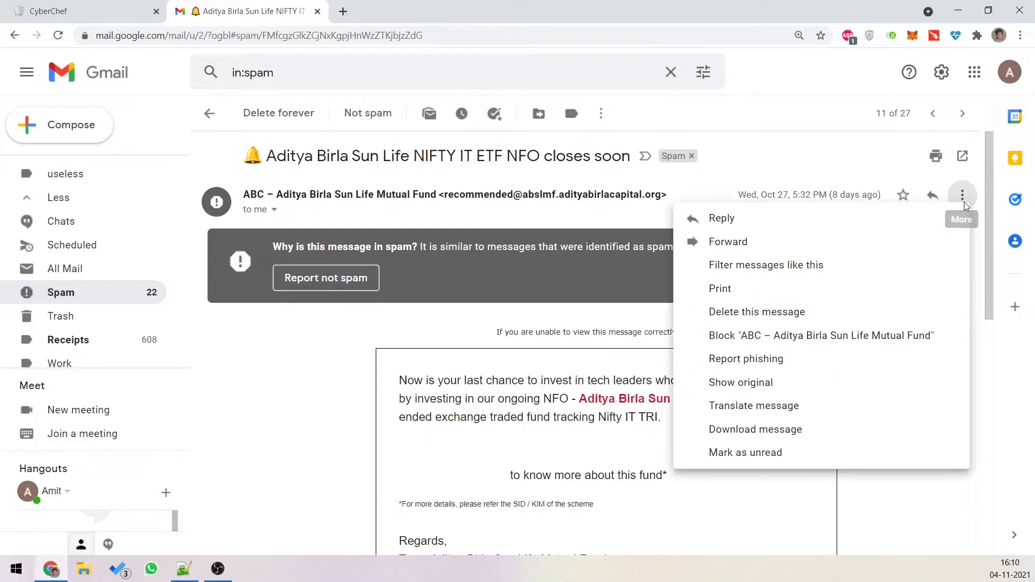
{"action": "left_click", "coordinate": [762, 383]}
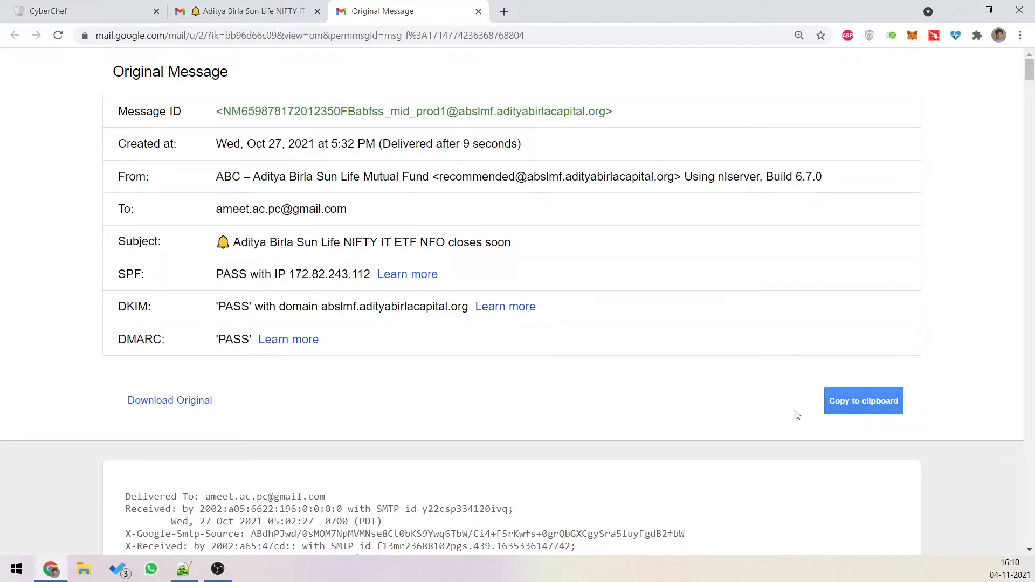
{"action": "left_click", "coordinate": [845, 402]}
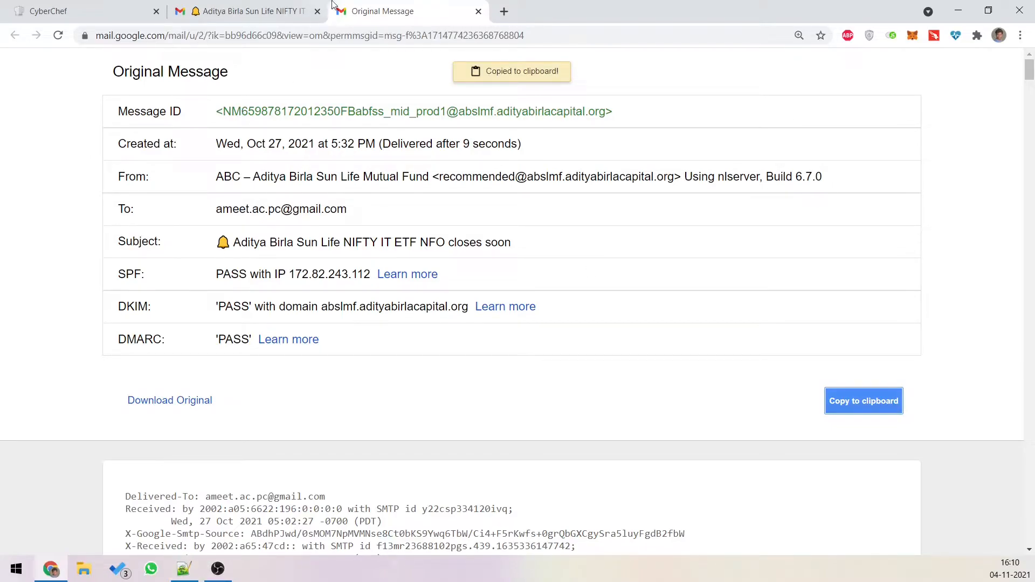
Step: Switch to CyberChef and replace the XSS script input with the copied email source
{"action": "left_click", "coordinate": [33, 7]}
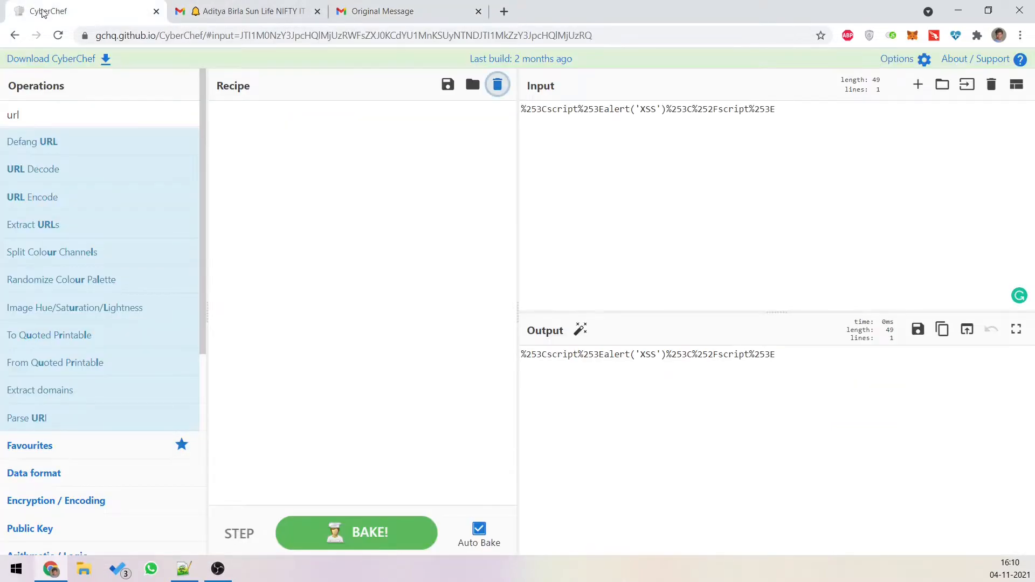
{"action": "left_click", "coordinate": [598, 128]}
{"action": "key", "text": "ctrl+a"}
{"action": "key", "text": "ctrl+v"}
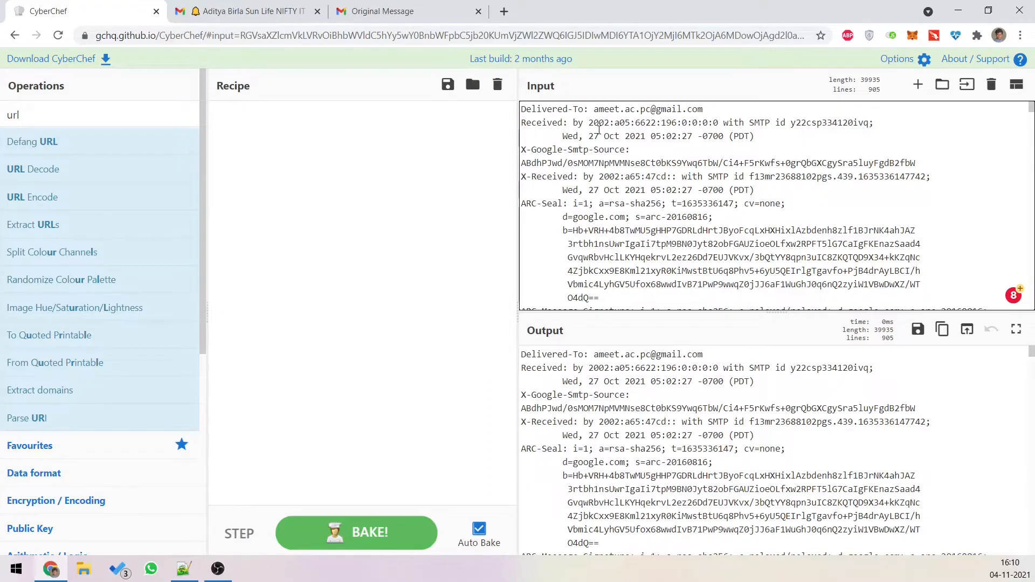
Step: Find the Extract email addresses operation and add it to the recipe
{"action": "left_click", "coordinate": [130, 116]}
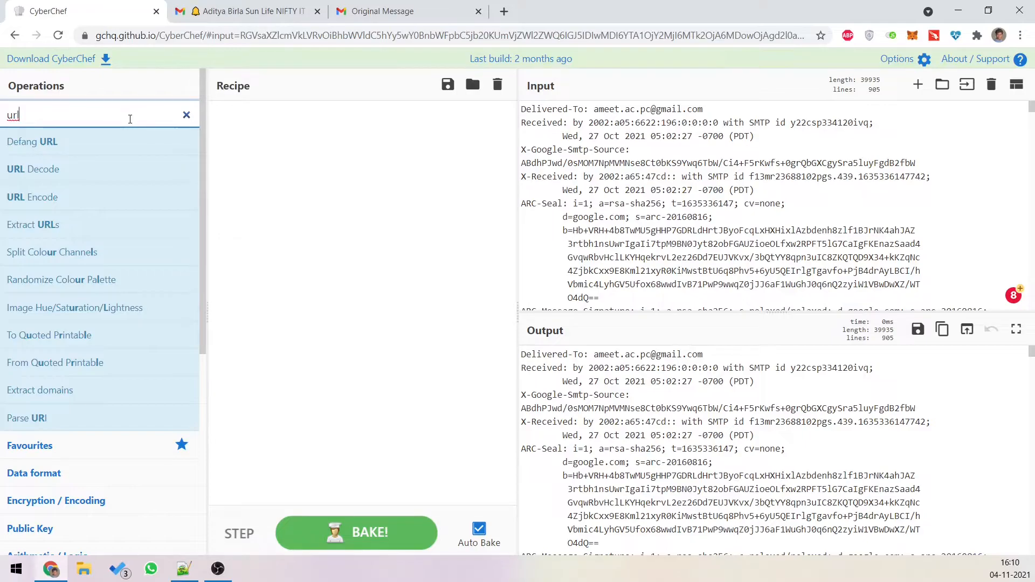
{"action": "key", "text": "BackSpace"}
{"action": "type", "text": "extract em"}
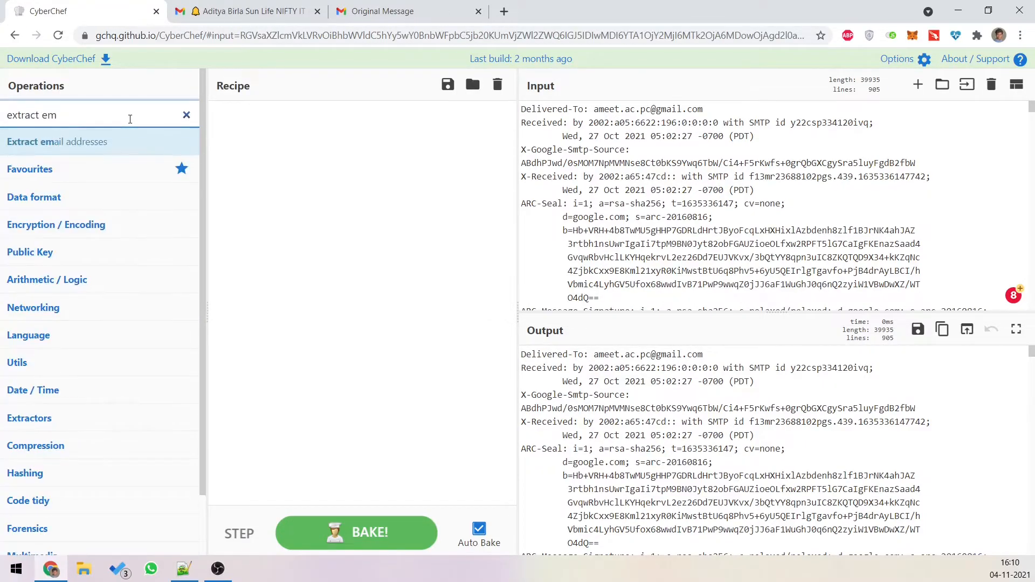
{"action": "left_click_drag", "start_coordinate": [120, 142], "coordinate": [360, 119]}
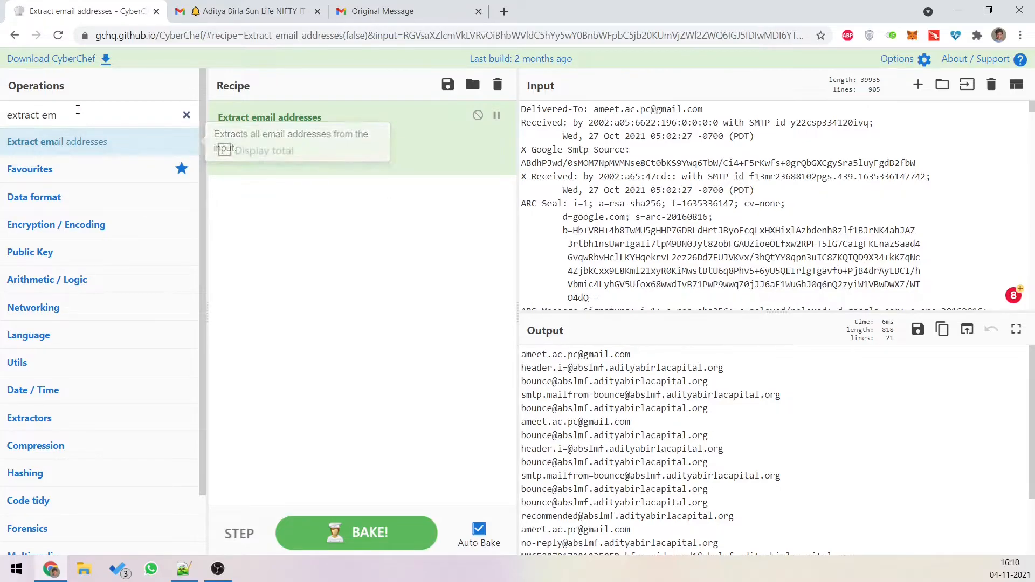
Step: Add the Unique operation after Extract email addresses and highlight the first two addresses in the output
{"action": "triple_click", "coordinate": [59, 115]}
{"action": "type", "text": "uniq"}
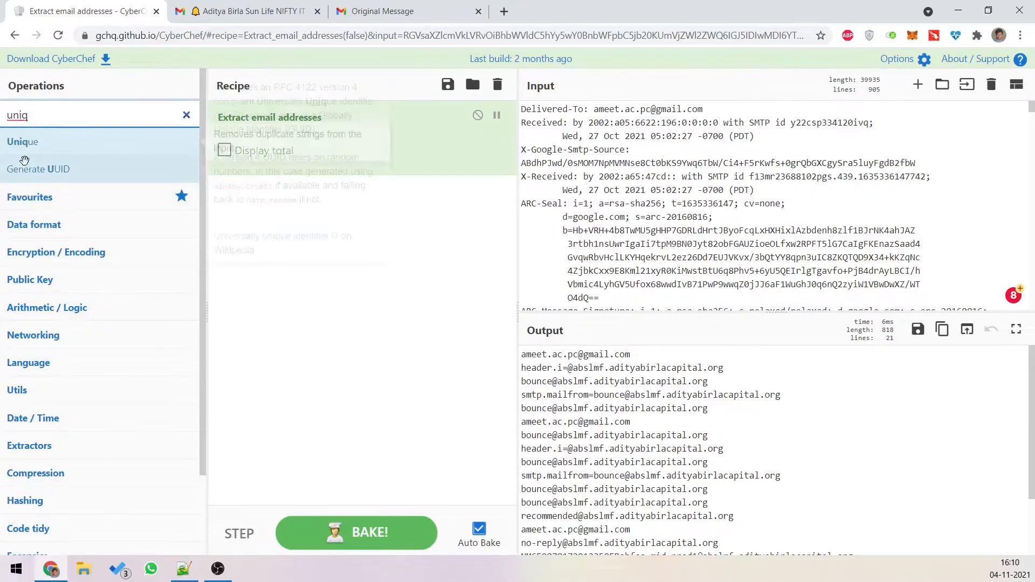
{"action": "left_click_drag", "start_coordinate": [28, 144], "coordinate": [300, 233]}
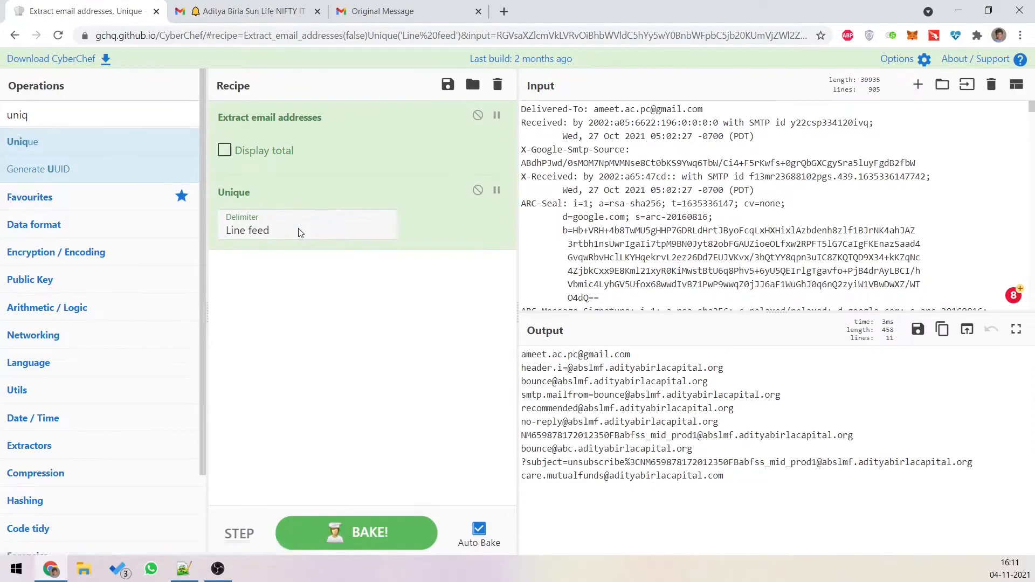
{"action": "left_click_drag", "start_coordinate": [630, 355], "coordinate": [516, 355]}
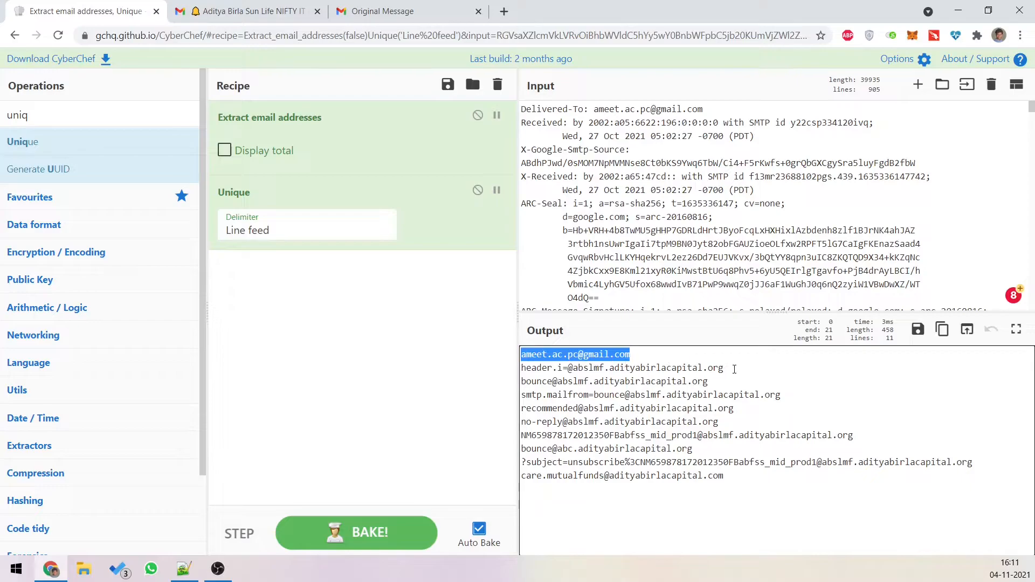
{"action": "left_click_drag", "start_coordinate": [734, 369], "coordinate": [632, 356]}
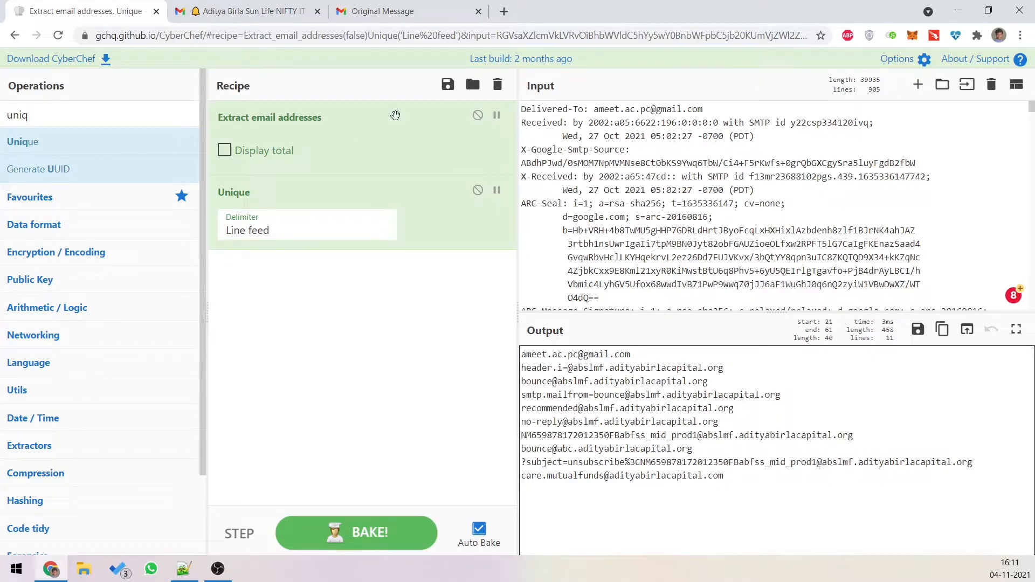
Step: Clear the recipe and add the Extract IP addresses operation for the email source
{"action": "left_click", "coordinate": [497, 93]}
{"action": "left_click", "coordinate": [60, 114]}
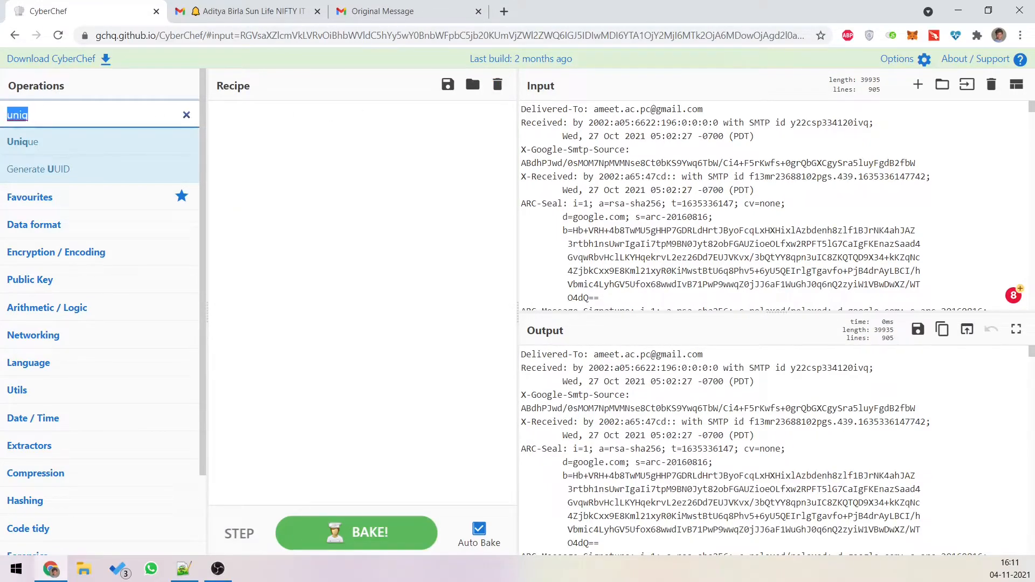
{"action": "type", "text": "extra"}
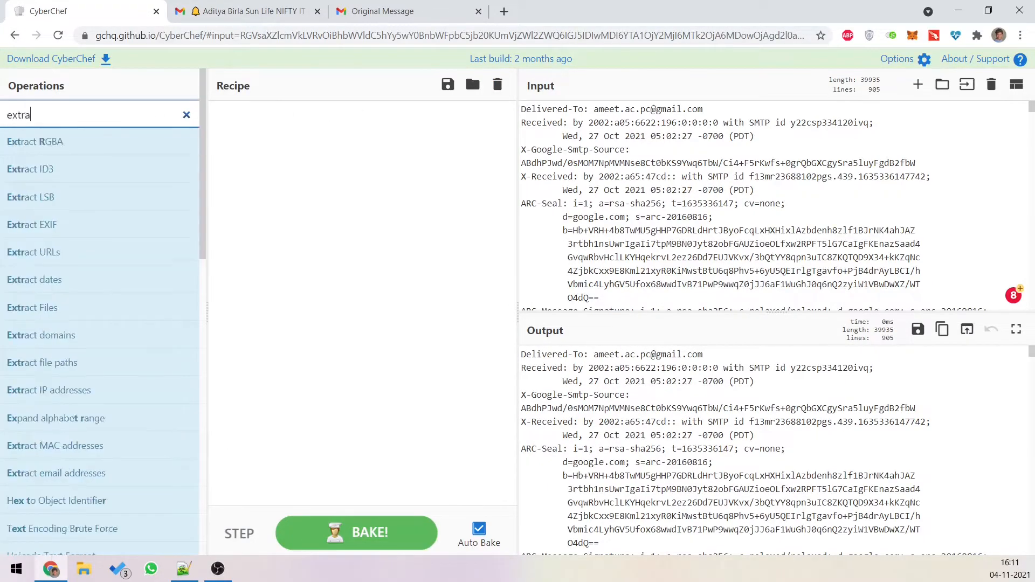
{"action": "type", "text": "ct ip"}
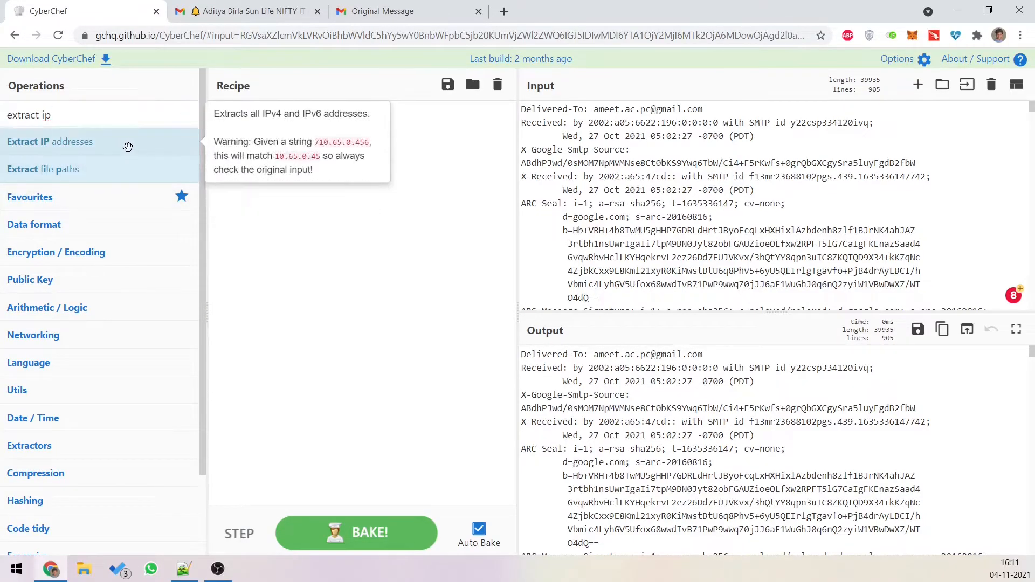
{"action": "left_click_drag", "start_coordinate": [76, 141], "coordinate": [331, 201]}
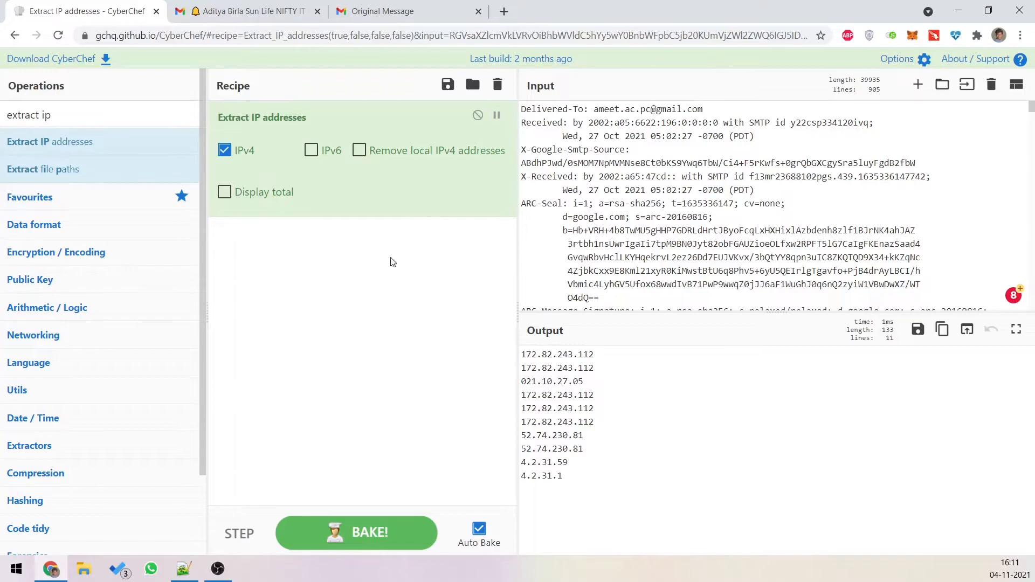
Step: Add the Unique operation below Extract IP addresses to remove duplicate IPs from the output
{"action": "triple_click", "coordinate": [67, 115]}
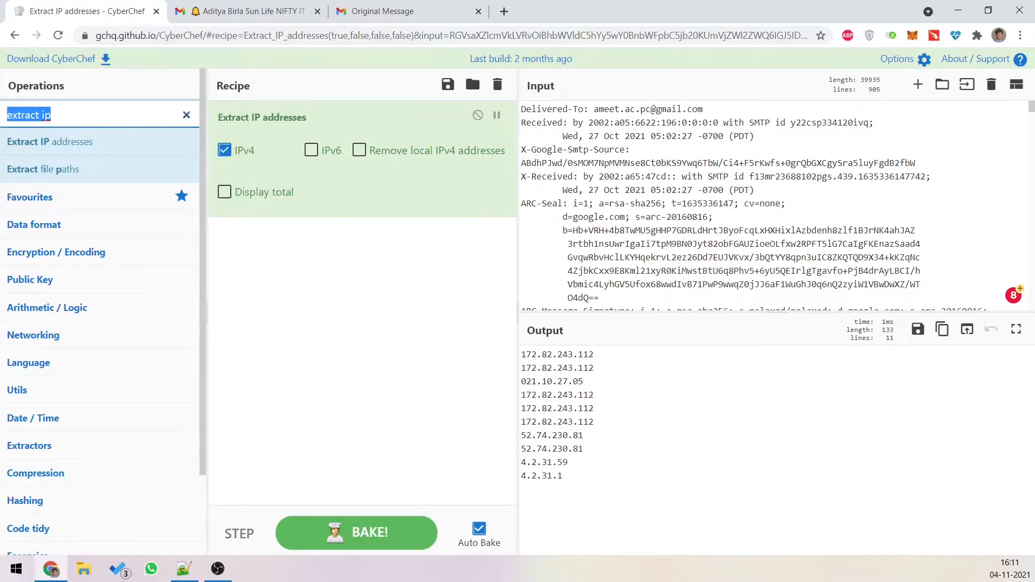
{"action": "type", "text": "uni"}
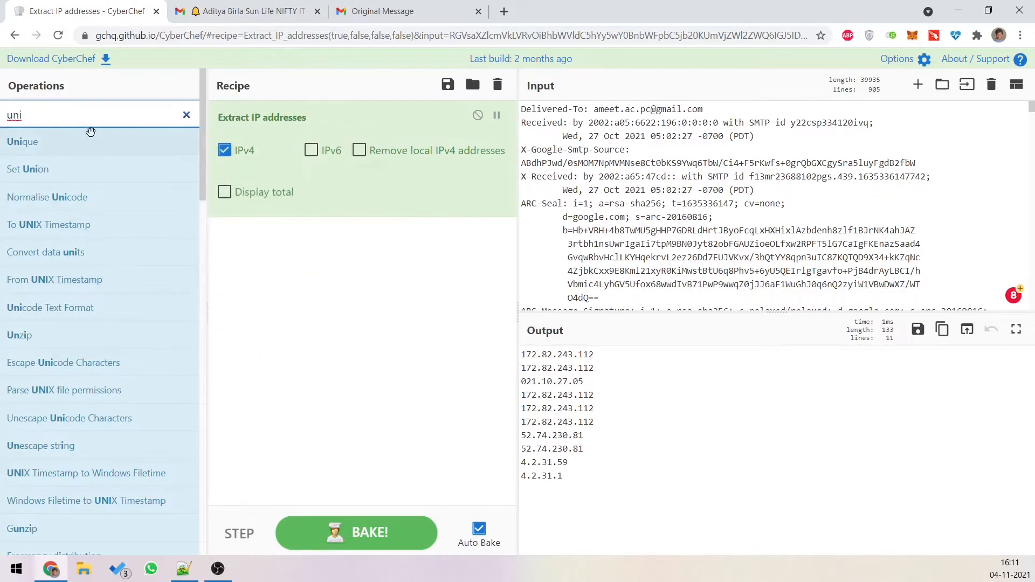
{"action": "left_click_drag", "start_coordinate": [86, 141], "coordinate": [319, 287]}
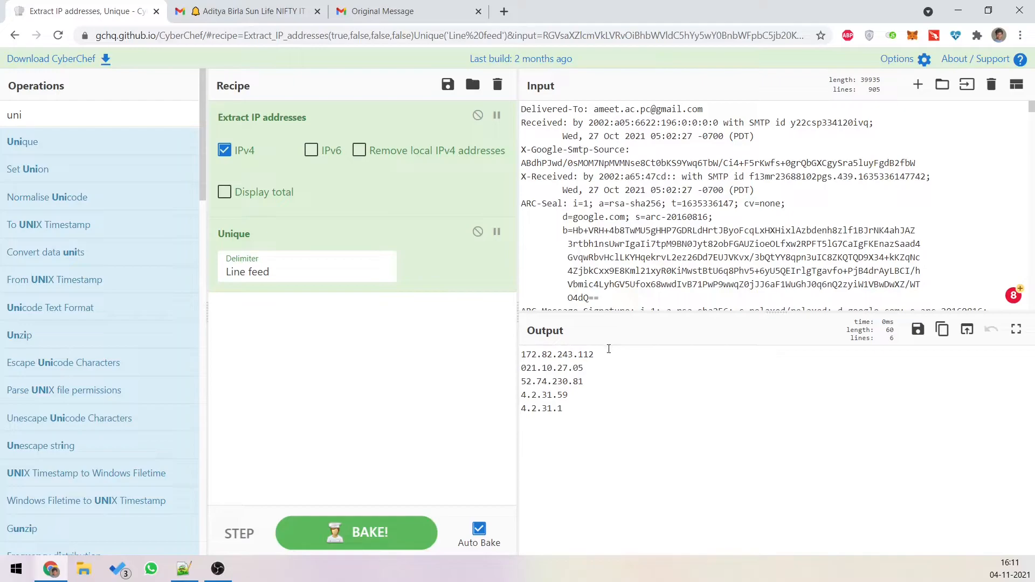
Step: Copy the IP address 172.82.243.112 from the output and open the DNSlytics website in a new browser tab
{"action": "left_click_drag", "start_coordinate": [594, 354], "coordinate": [518, 355]}
{"action": "key", "text": "ctrl+c"}
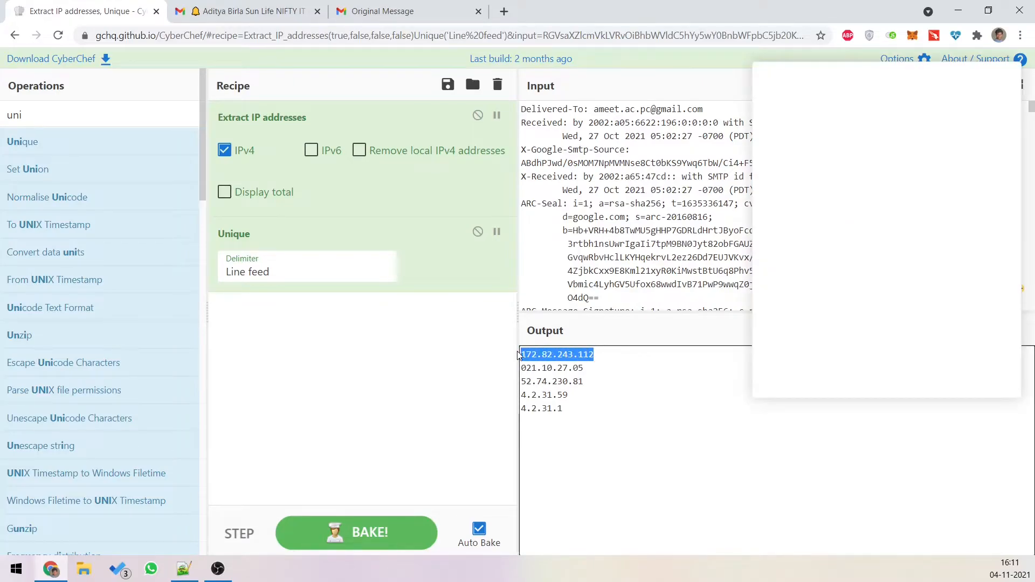
{"action": "left_click", "coordinate": [415, 11]}
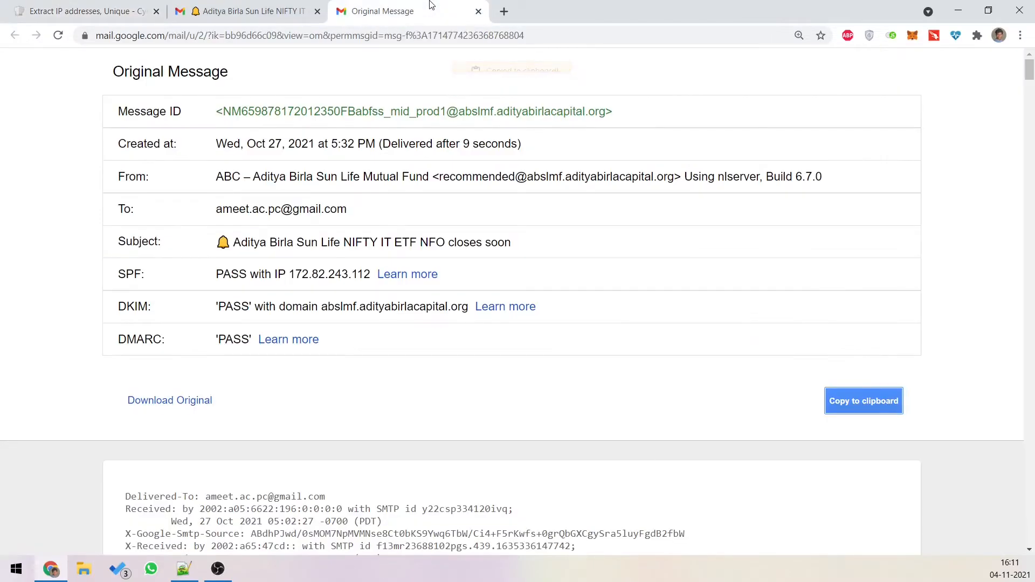
{"action": "left_click", "coordinate": [504, 12]}
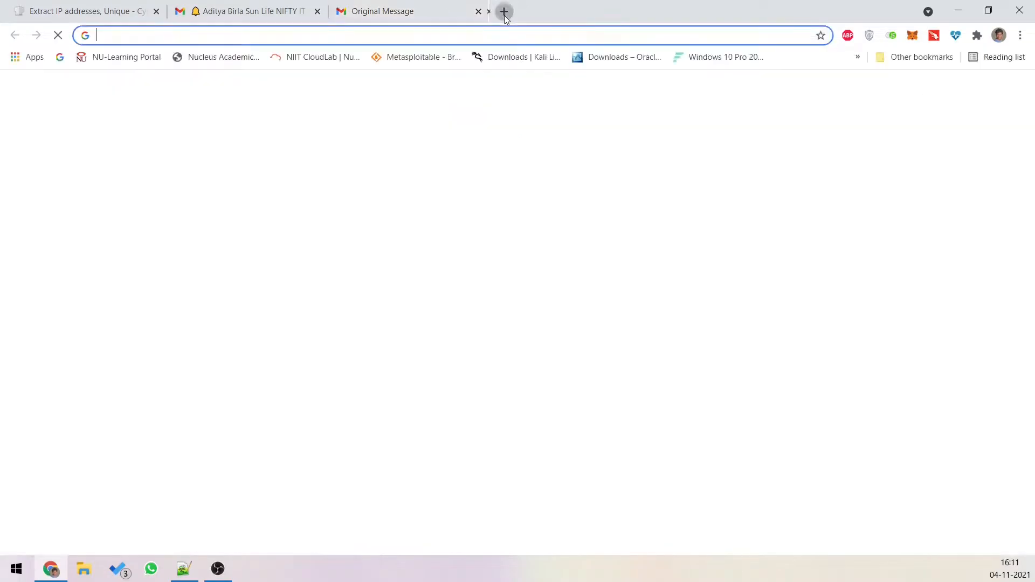
{"action": "type", "text": "dnsl"}
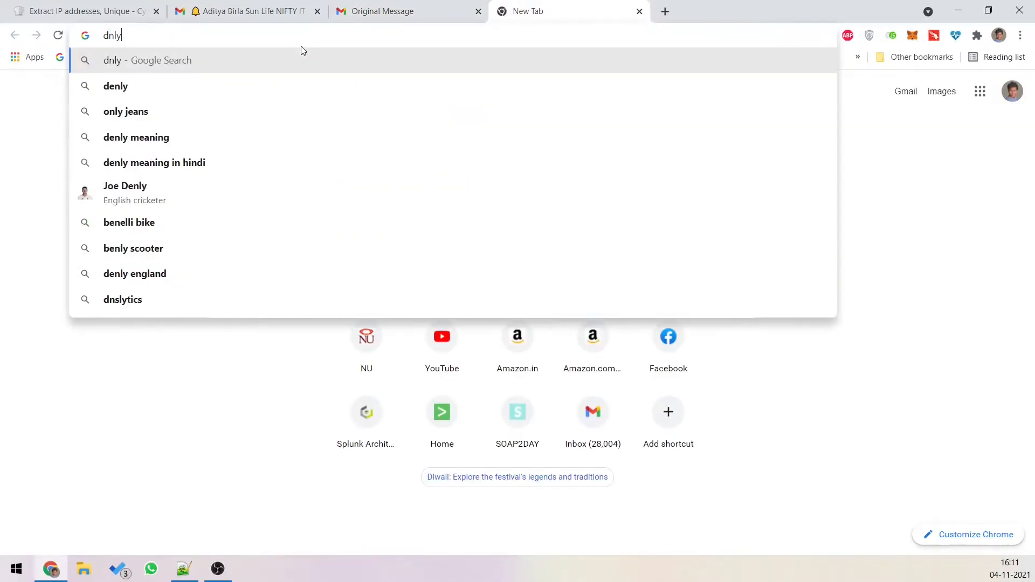
{"action": "type", "text": "yt"}
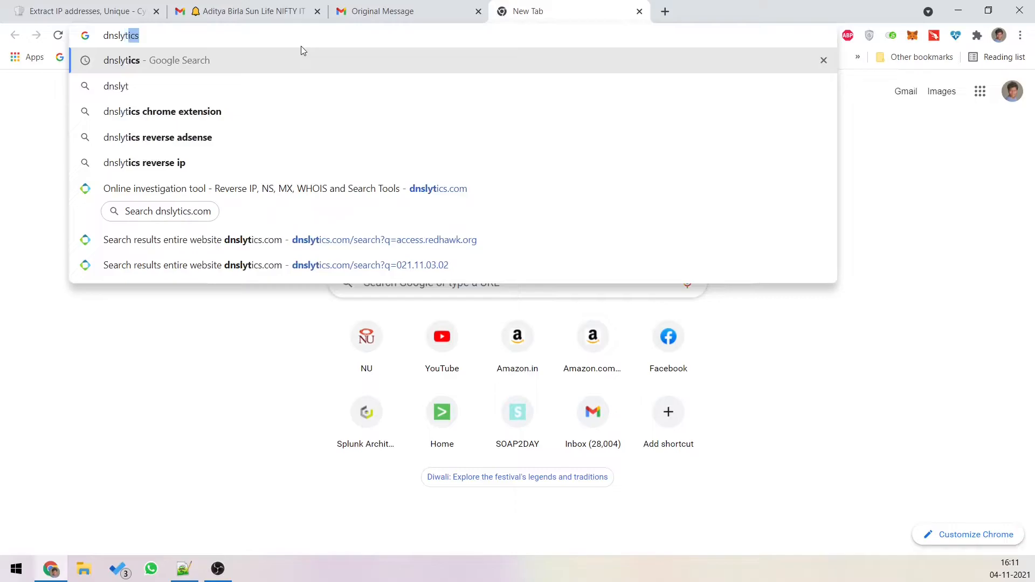
{"action": "key", "text": "Return"}
{"action": "left_click", "coordinate": [216, 195]}
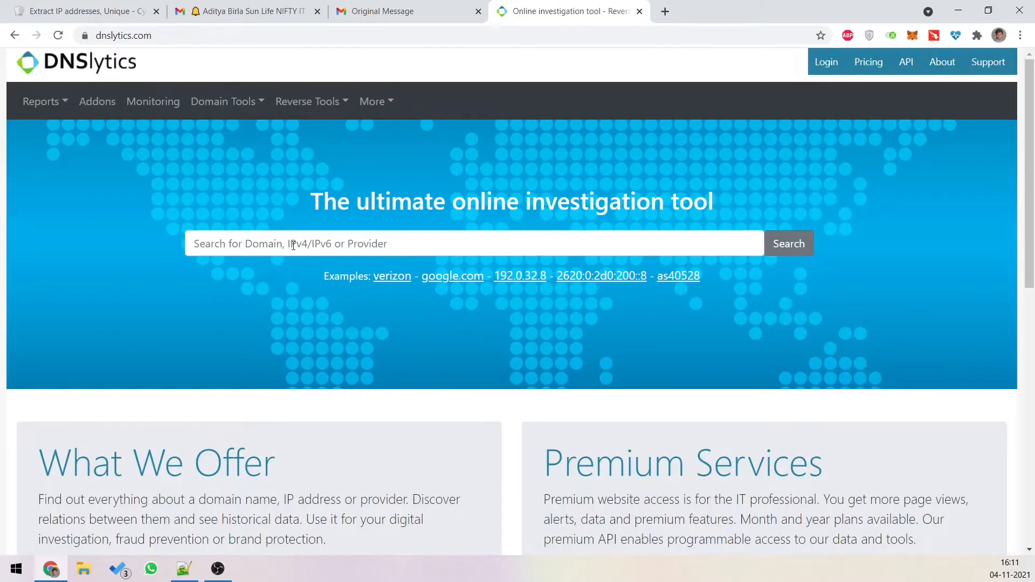
Step: Look up the copied IP address on DNSlytics and examine its network, spam database, blocklist, Whois and geo information
{"action": "left_click", "coordinate": [293, 245]}
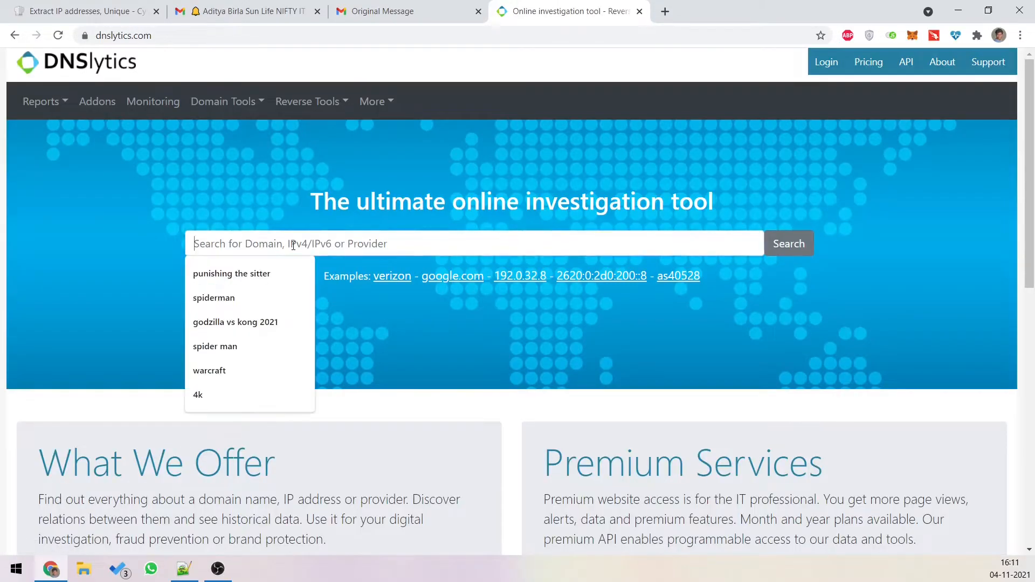
{"action": "key", "text": "ctrl+v"}
{"action": "left_click", "coordinate": [782, 247]}
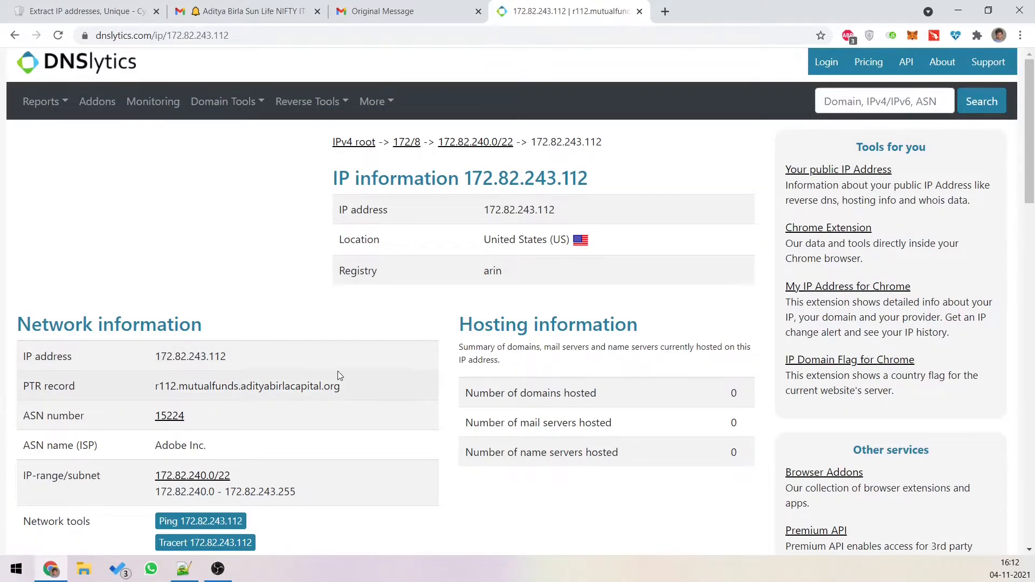
{"action": "scroll", "coordinate": [231, 311], "scroll_direction": "down", "scroll_amount": 1}
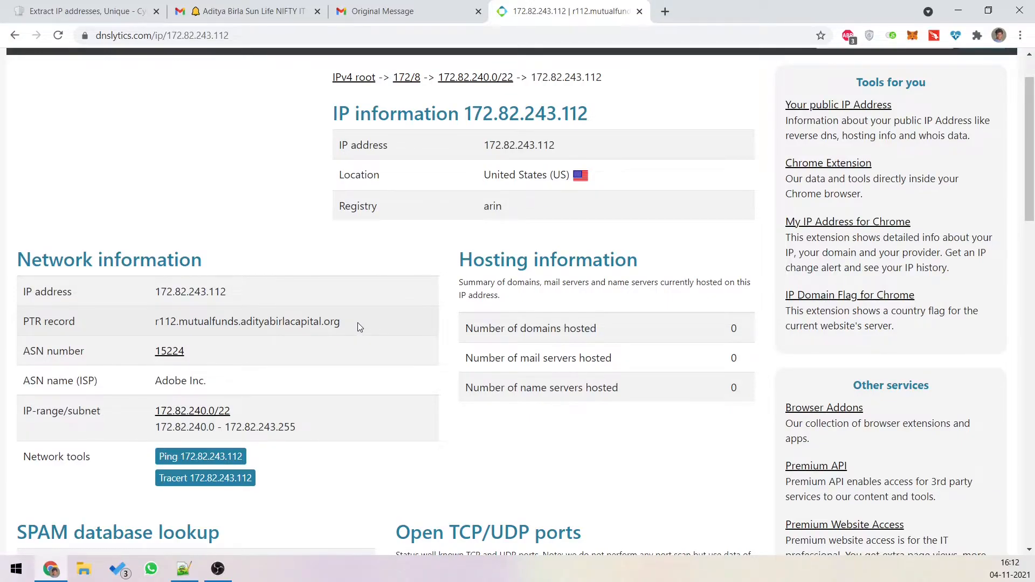
{"action": "scroll", "coordinate": [357, 323], "scroll_direction": "down", "scroll_amount": 5}
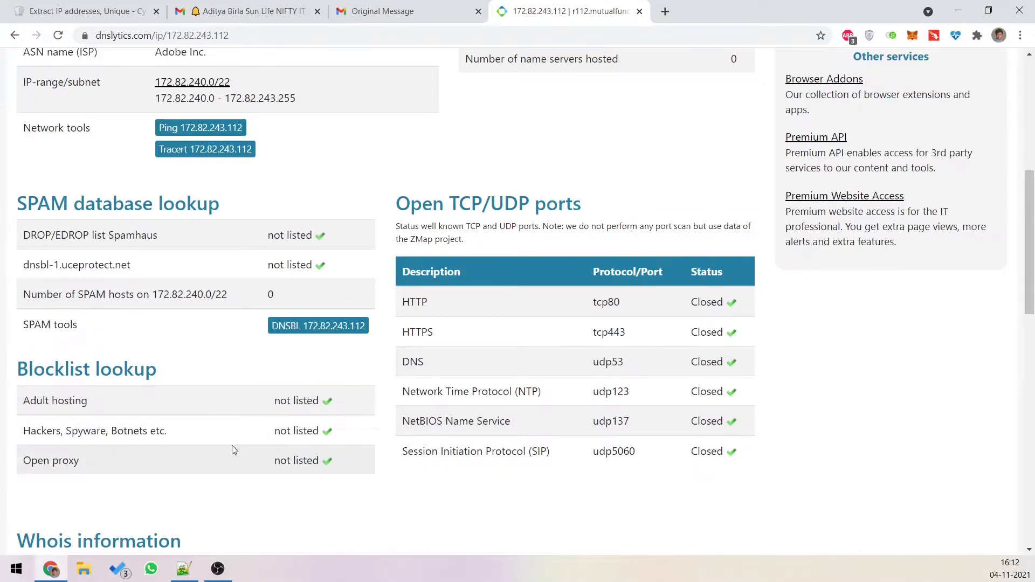
{"action": "scroll", "coordinate": [300, 480], "scroll_direction": "down", "scroll_amount": 3}
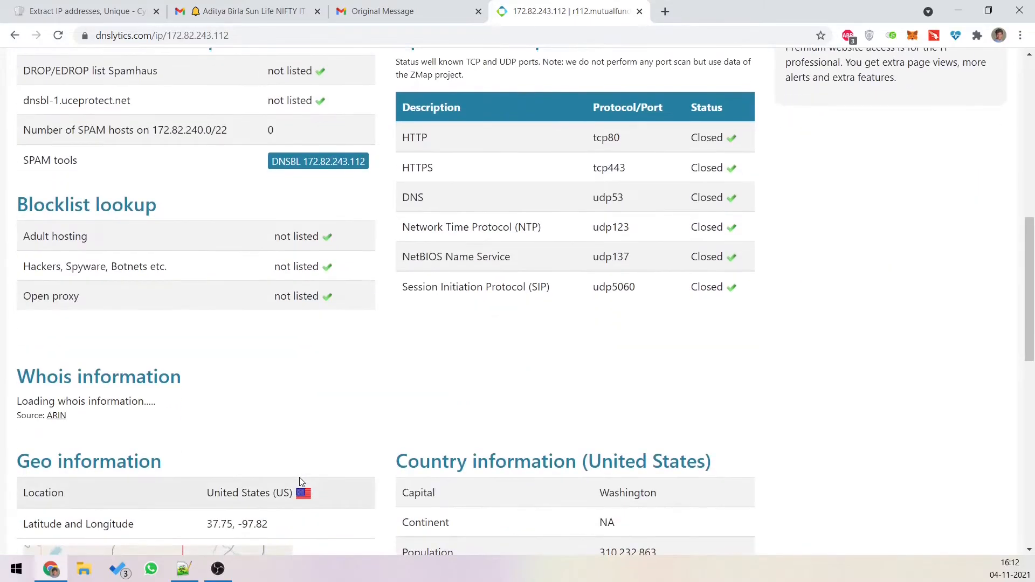
{"action": "scroll", "coordinate": [300, 481], "scroll_direction": "down", "scroll_amount": 3}
{"action": "scroll", "coordinate": [301, 481], "scroll_direction": "down", "scroll_amount": 3}
{"action": "scroll", "coordinate": [301, 481], "scroll_direction": "up", "scroll_amount": 12}
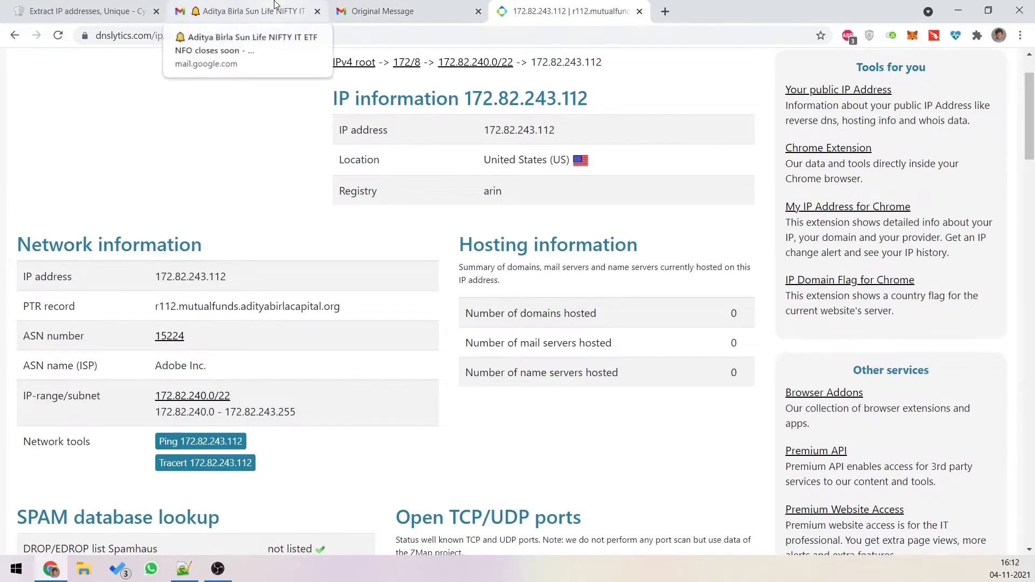
Step: Return to the CyberChef tab and dismiss the Pulsedive pop-up over the extracted IP addresses
{"action": "left_click", "coordinate": [120, 5]}
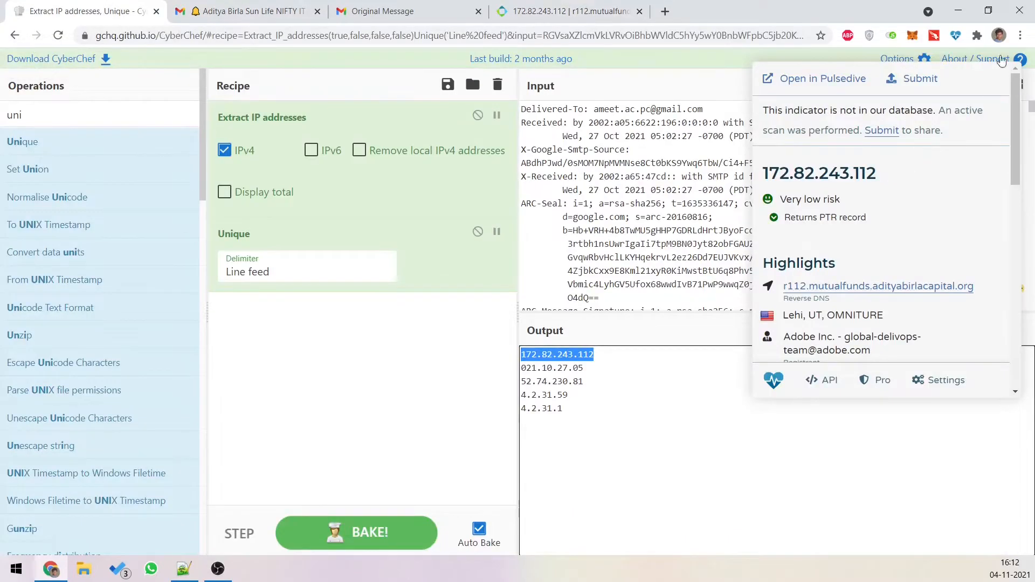
{"action": "left_click", "coordinate": [617, 351]}
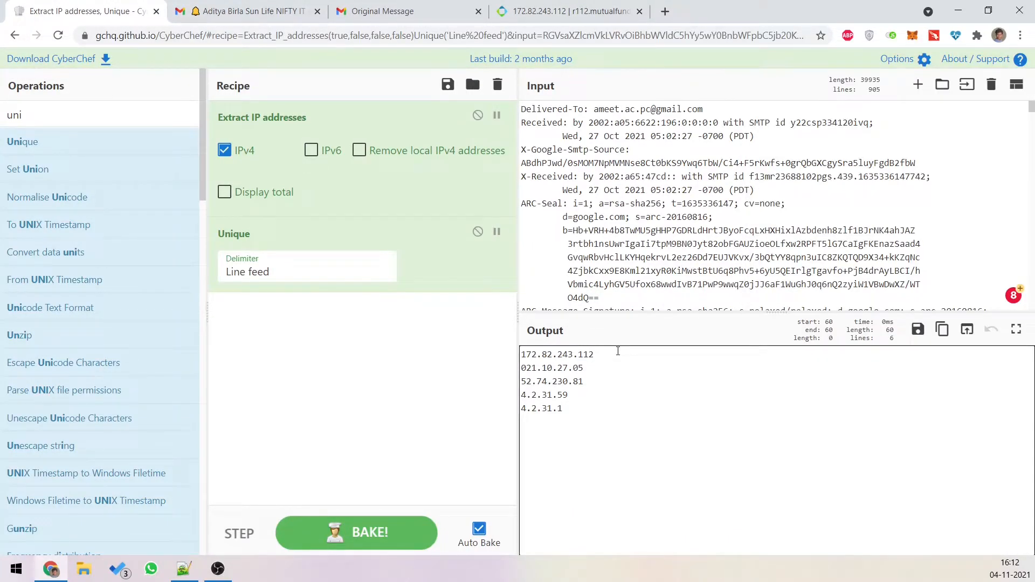
Step: Replace the current recipe with the Extract domains operation
{"action": "left_click", "coordinate": [107, 114]}
{"action": "key", "text": "ctrl+a"}
{"action": "type", "text": "domain"}
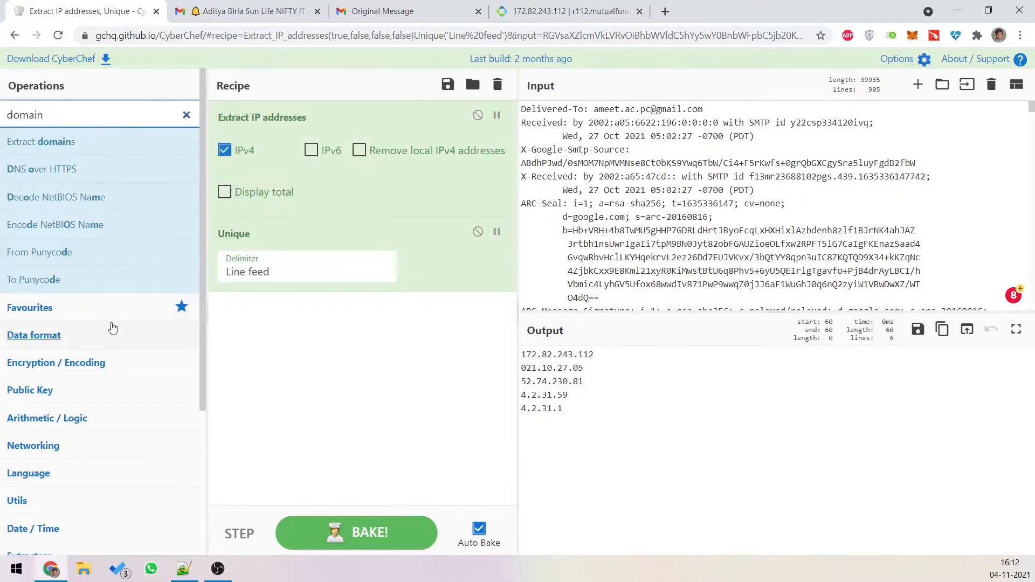
{"action": "left_click", "coordinate": [56, 152]}
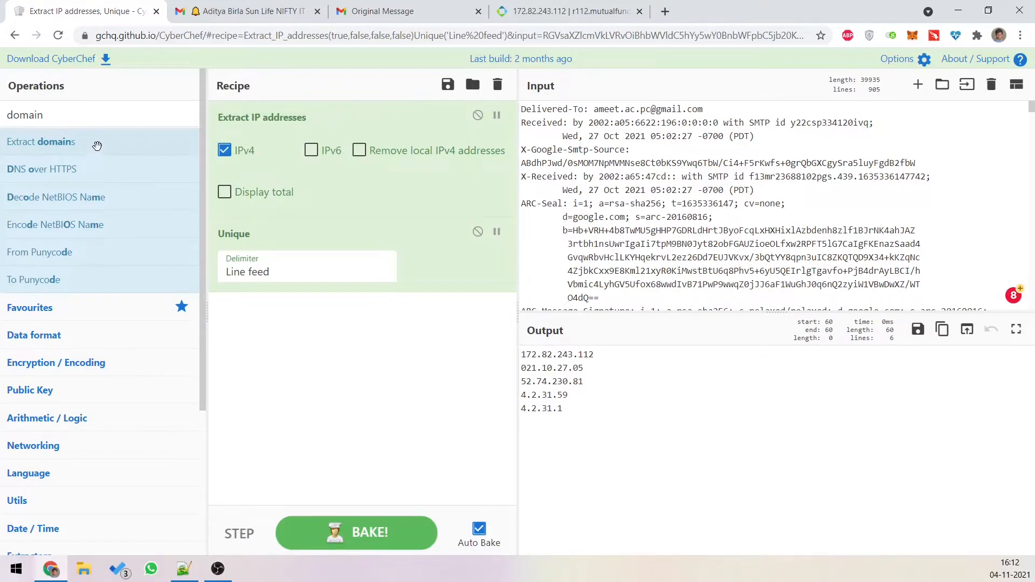
{"action": "left_click", "coordinate": [497, 85]}
{"action": "left_click_drag", "start_coordinate": [75, 140], "coordinate": [259, 174]}
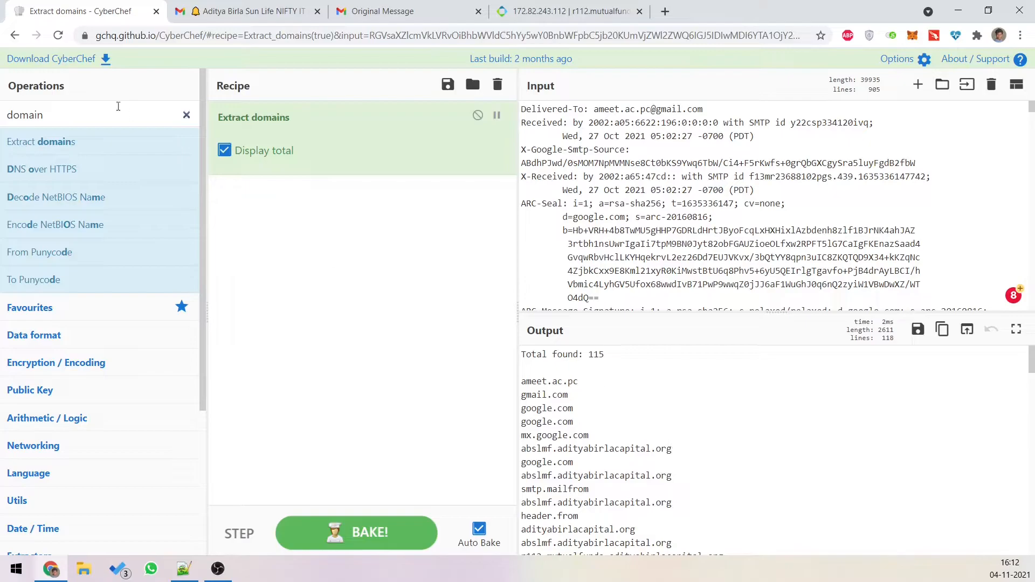
Step: Add the Unique operation below Extract domains and review the deduplicated domain list in the output
{"action": "double_click", "coordinate": [59, 111]}
{"action": "type", "text": "uni"}
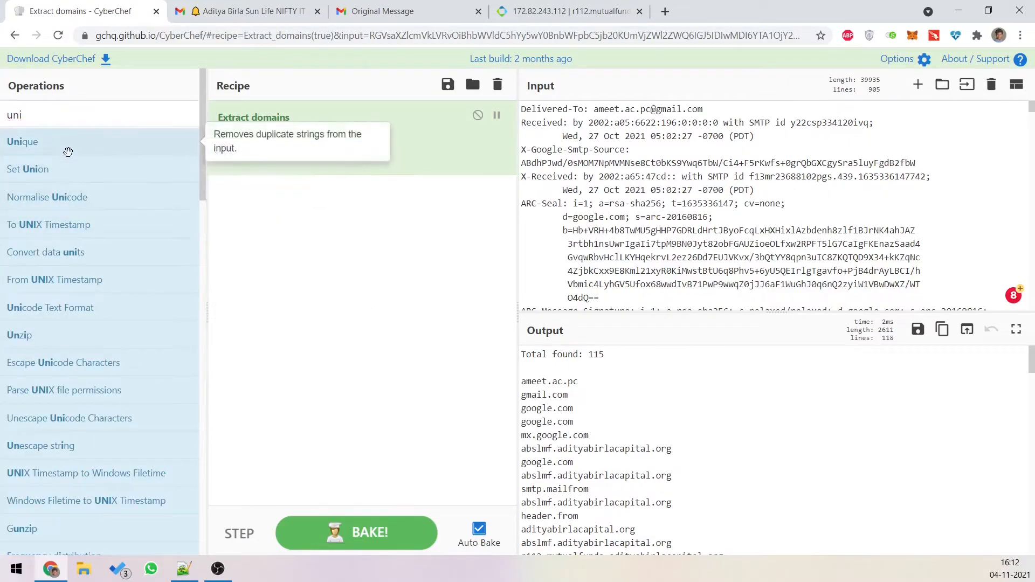
{"action": "left_click_drag", "start_coordinate": [62, 141], "coordinate": [263, 231]}
{"action": "left_click", "coordinate": [672, 465]}
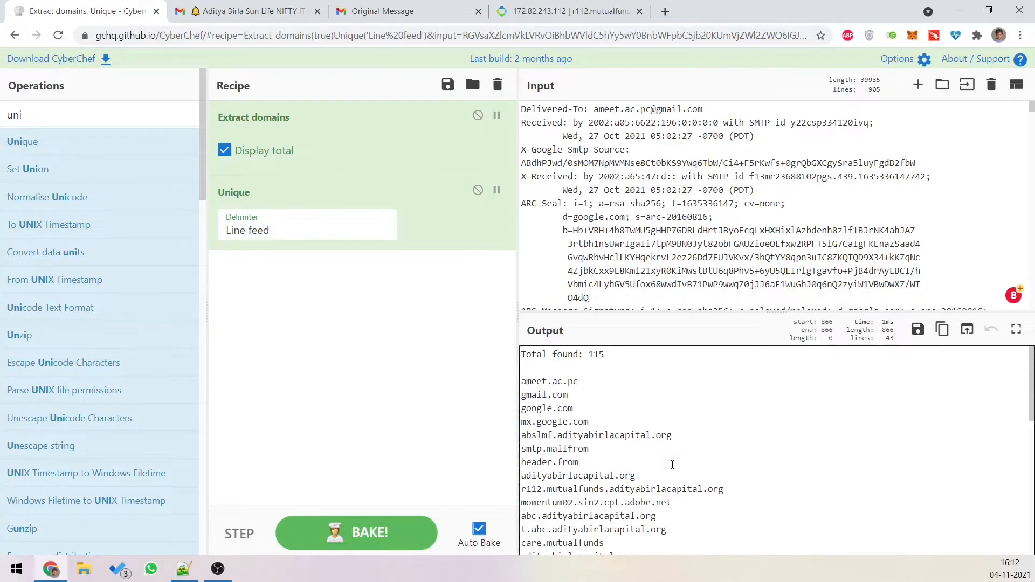
{"action": "scroll", "coordinate": [672, 464], "scroll_direction": "down", "scroll_amount": 6}
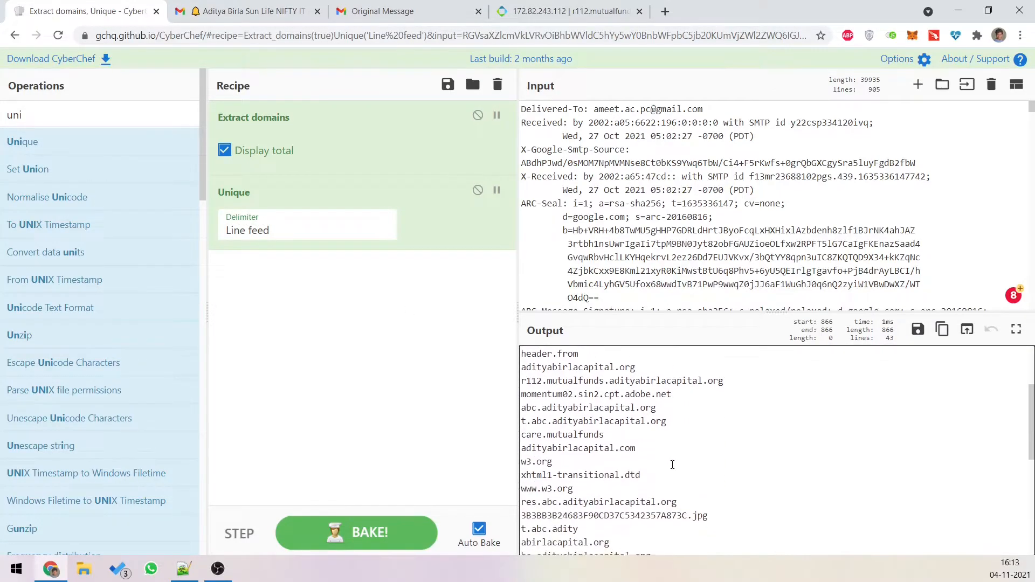
{"action": "scroll", "coordinate": [672, 465], "scroll_direction": "down", "scroll_amount": 2}
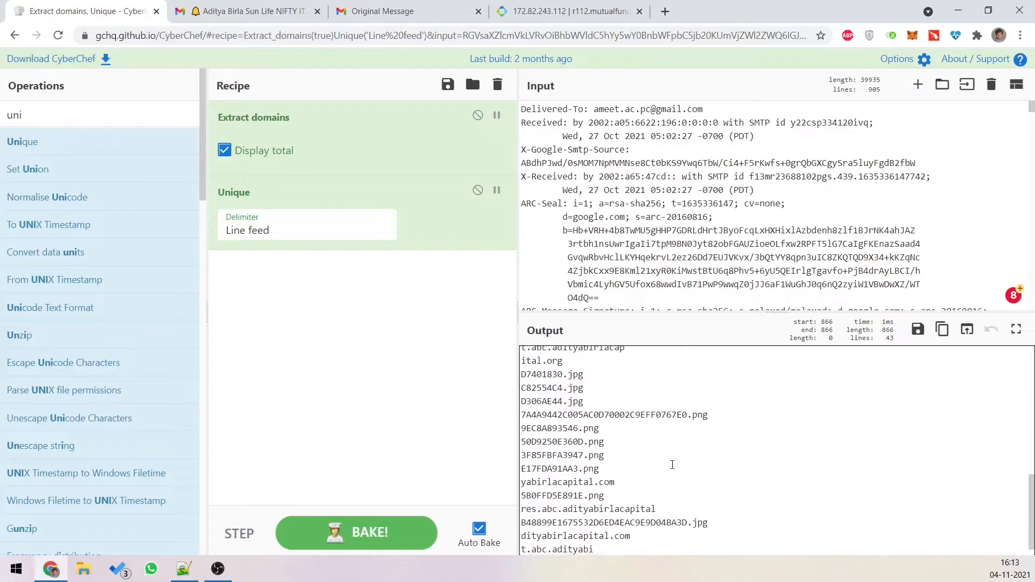
{"action": "scroll", "coordinate": [672, 464], "scroll_direction": "up", "scroll_amount": 2}
{"action": "scroll", "coordinate": [672, 465], "scroll_direction": "up", "scroll_amount": 3}
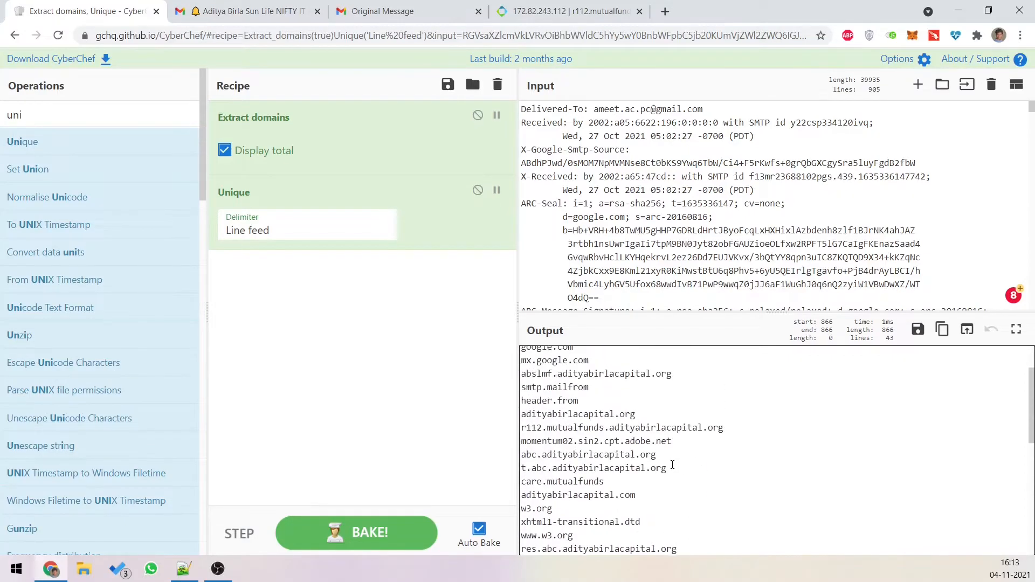
{"action": "scroll", "coordinate": [672, 465], "scroll_direction": "up", "scroll_amount": 1}
Step: Clear the domain recipe and add the Extract URLs operation to pull links from the email source
{"action": "left_click", "coordinate": [69, 114]}
{"action": "key", "text": "ctrl+a"}
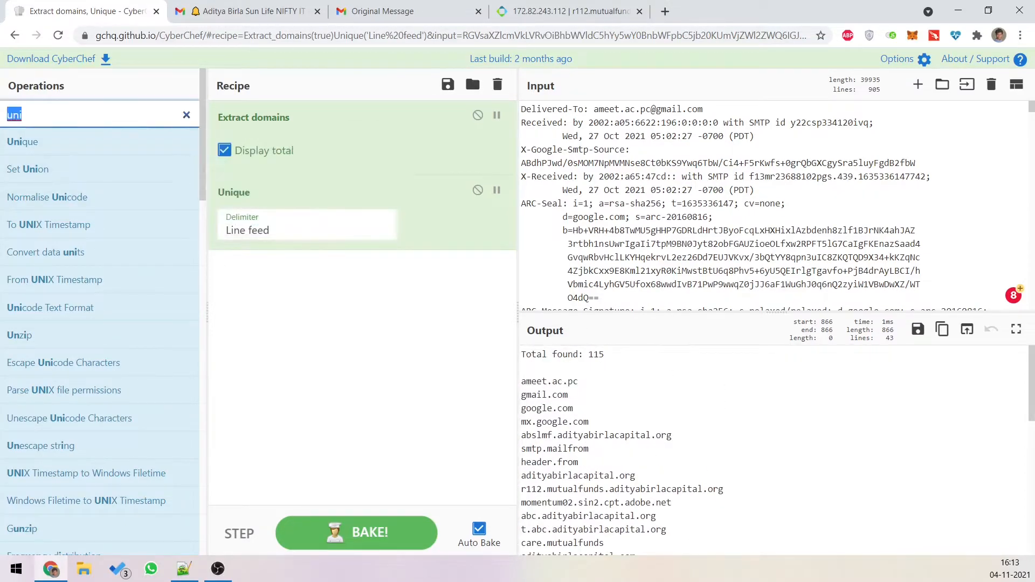
{"action": "type", "text": "ex"}
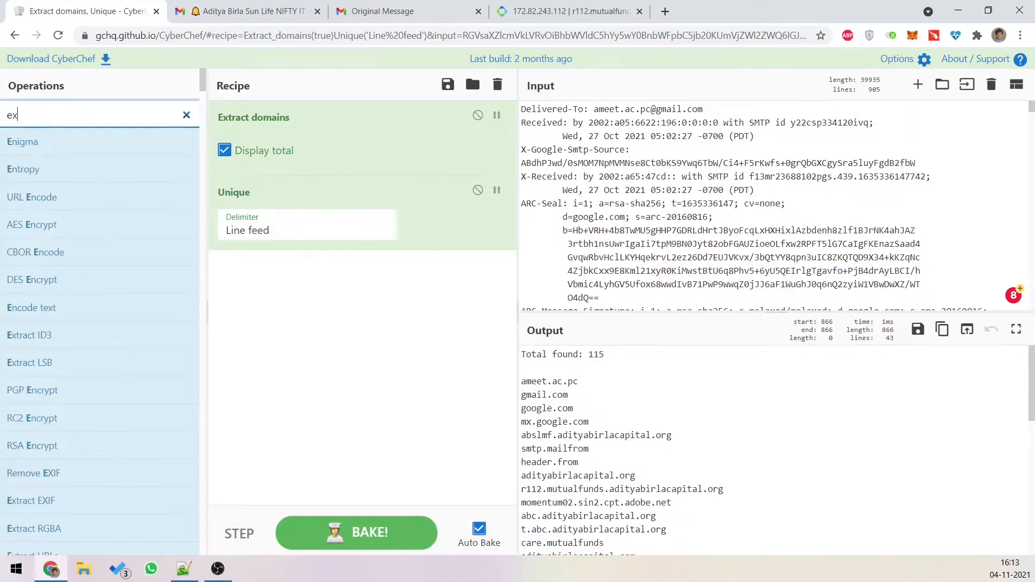
{"action": "type", "text": "tract urls"}
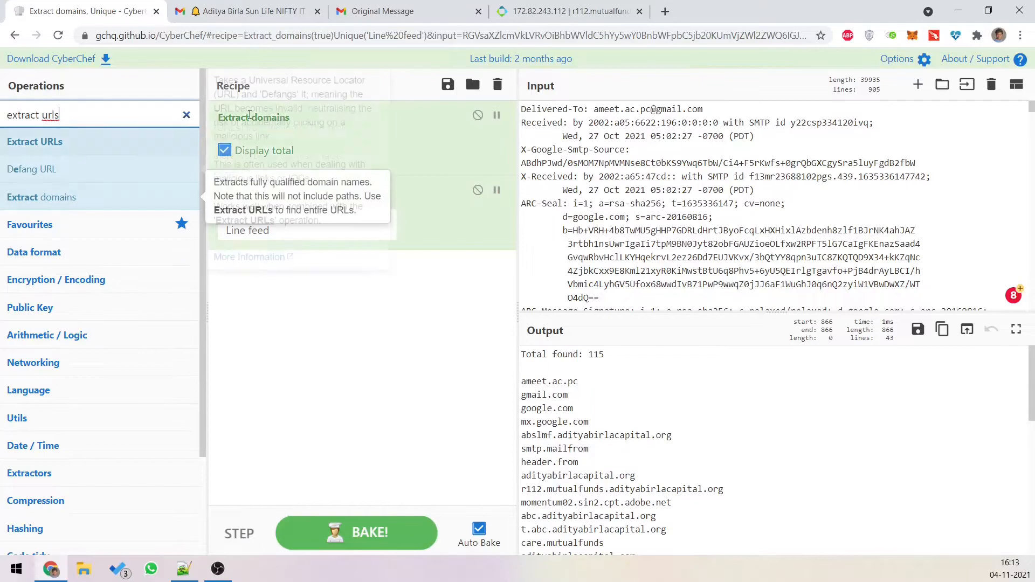
{"action": "left_click", "coordinate": [497, 85]}
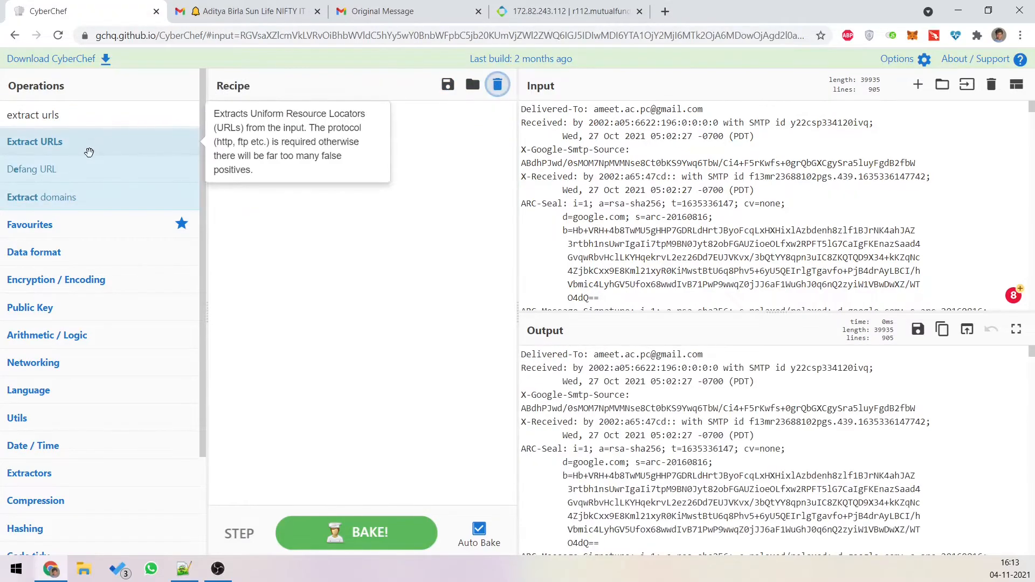
{"action": "left_click_drag", "start_coordinate": [81, 141], "coordinate": [284, 190]}
{"action": "left_click", "coordinate": [650, 429]}
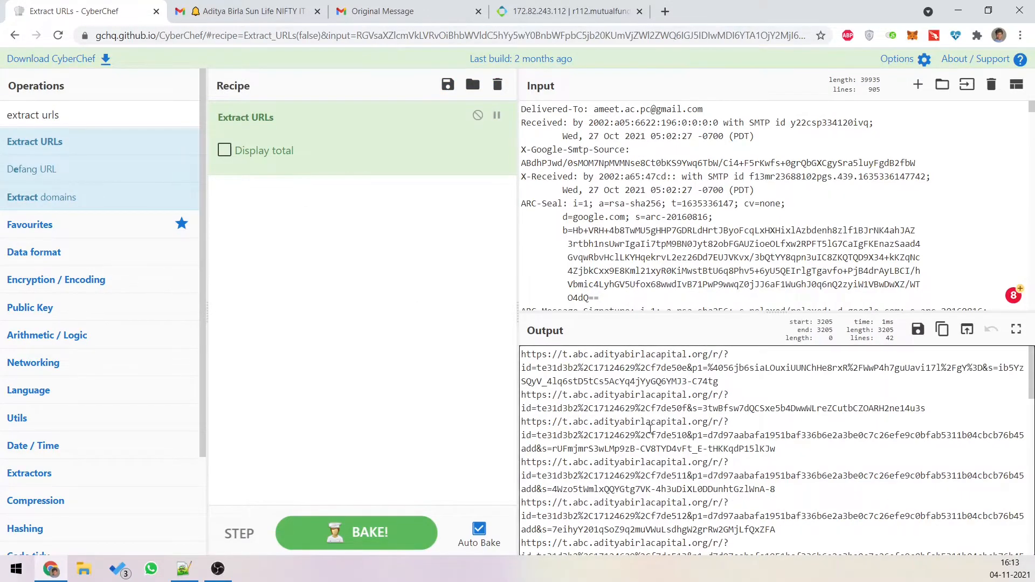
Step: Add the Unique operation below Extract URLs and review the deduplicated links in the output
{"action": "triple_click", "coordinate": [99, 116]}
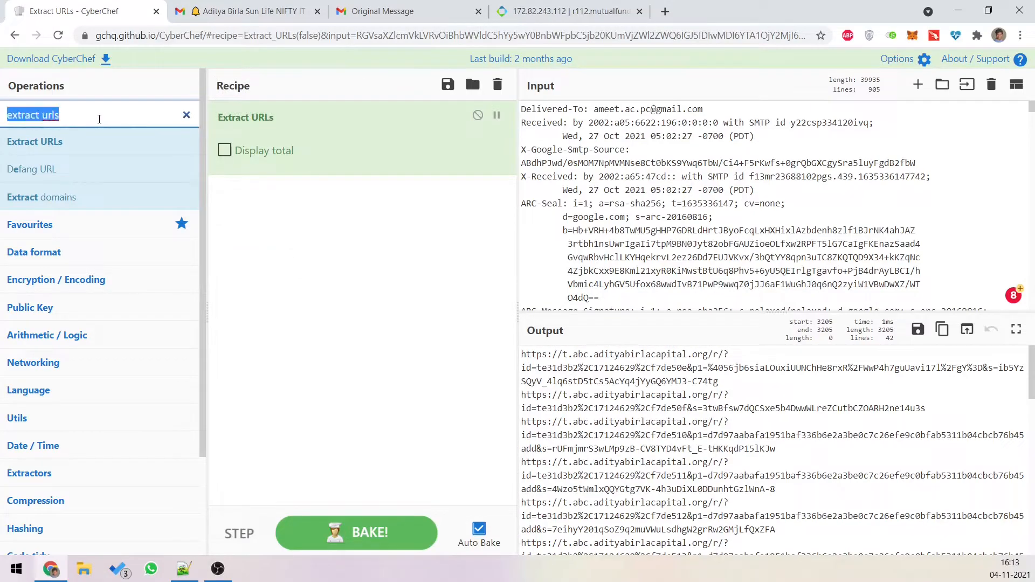
{"action": "type", "text": "uni"}
{"action": "left_click_drag", "start_coordinate": [87, 141], "coordinate": [250, 210]}
{"action": "left_click", "coordinate": [583, 368]}
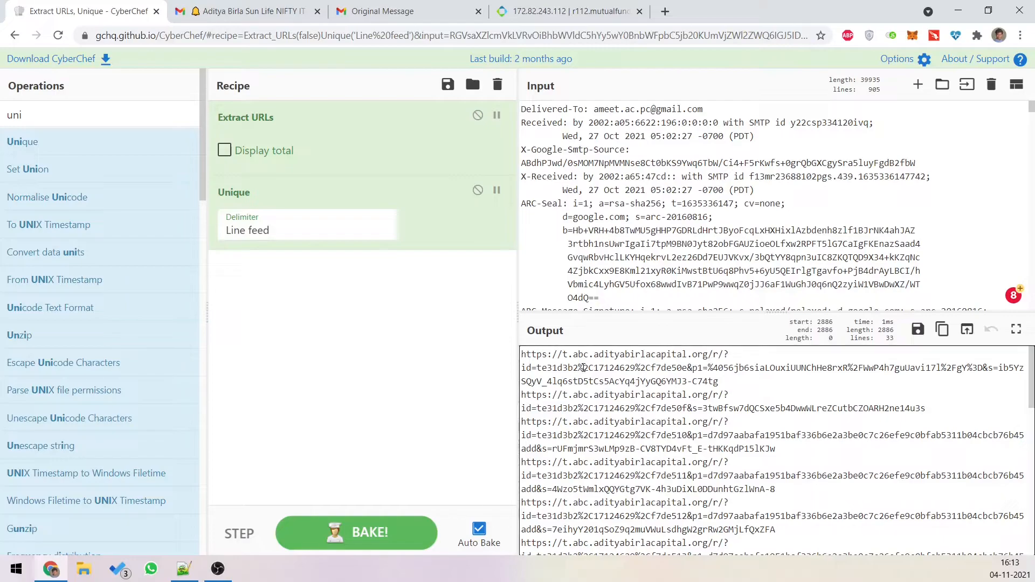
{"action": "scroll", "coordinate": [584, 367], "scroll_direction": "down", "scroll_amount": 5}
{"action": "scroll", "coordinate": [583, 368], "scroll_direction": "down", "scroll_amount": 4}
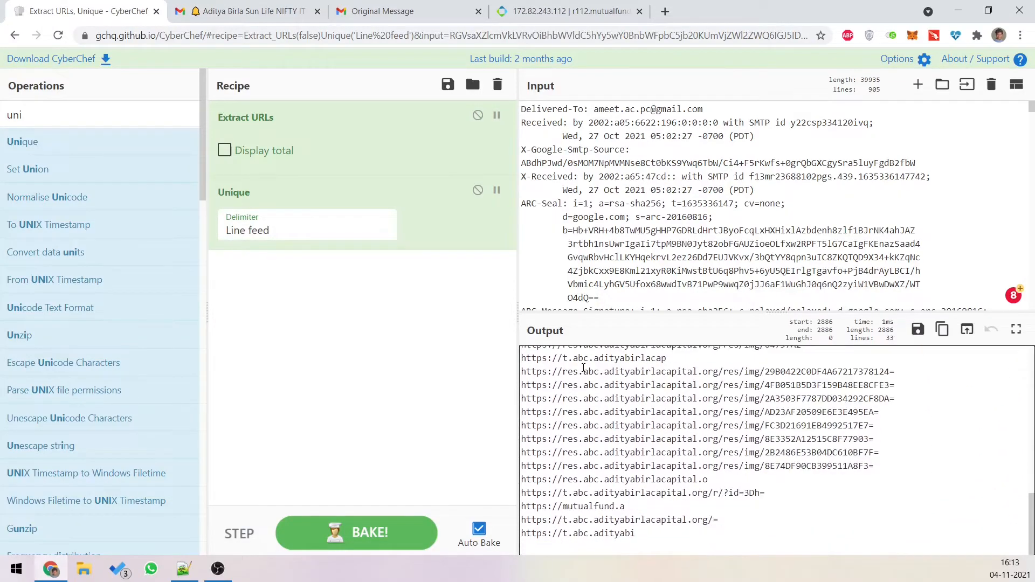
{"action": "scroll", "coordinate": [583, 368], "scroll_direction": "up", "scroll_amount": 5}
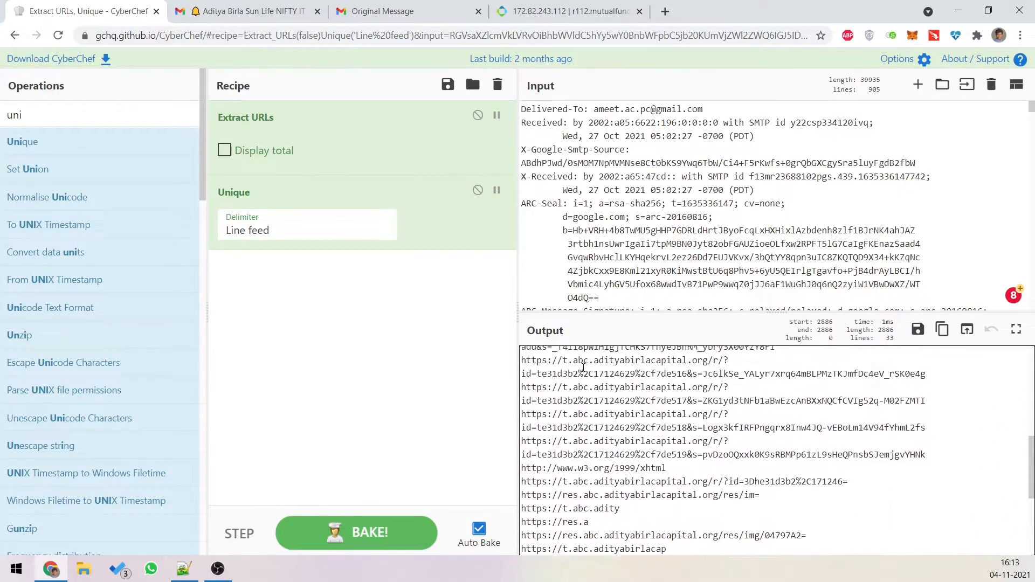
{"action": "scroll", "coordinate": [583, 367], "scroll_direction": "up", "scroll_amount": 6}
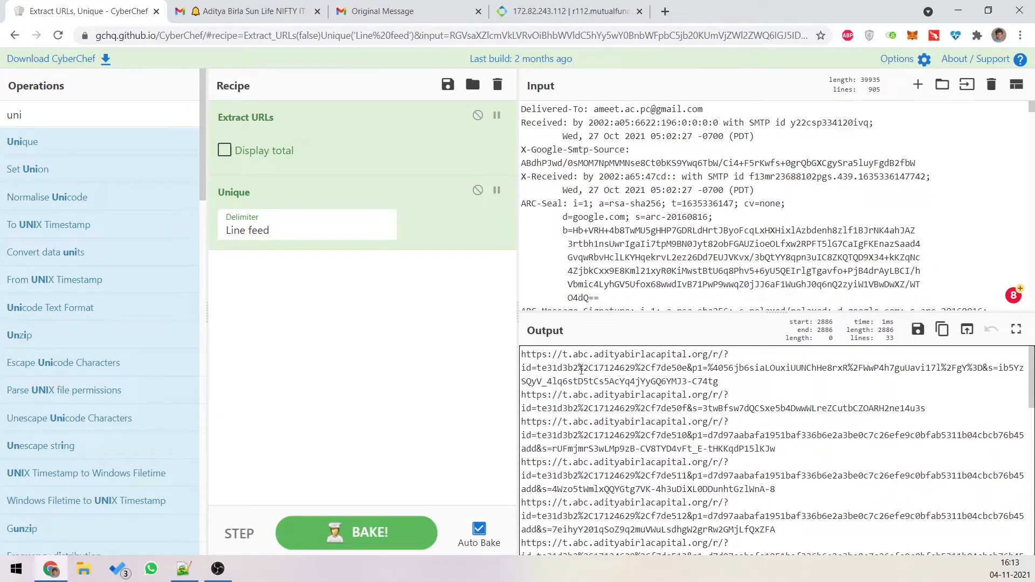
{"action": "left_click", "coordinate": [581, 370]}
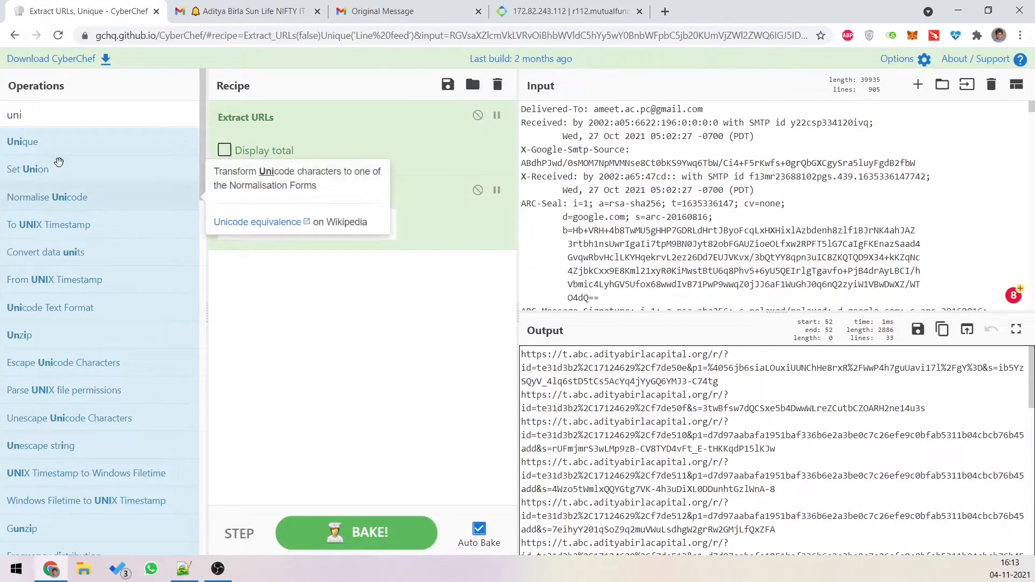
Step: Clear the recipe and the operations search, and close the browser window
{"action": "left_click", "coordinate": [497, 85]}
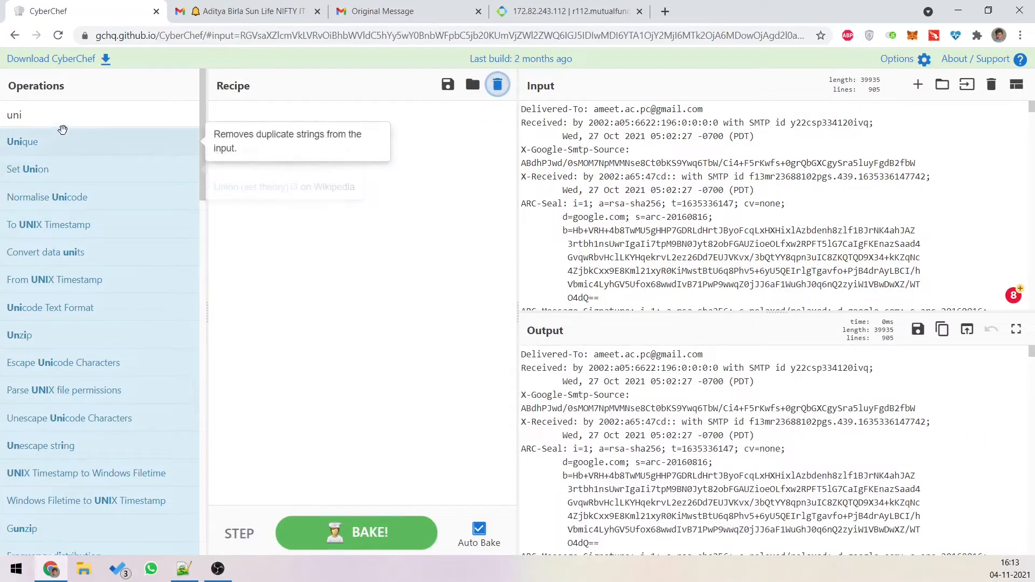
{"action": "double_click", "coordinate": [60, 117]}
{"action": "left_click", "coordinate": [194, 117]}
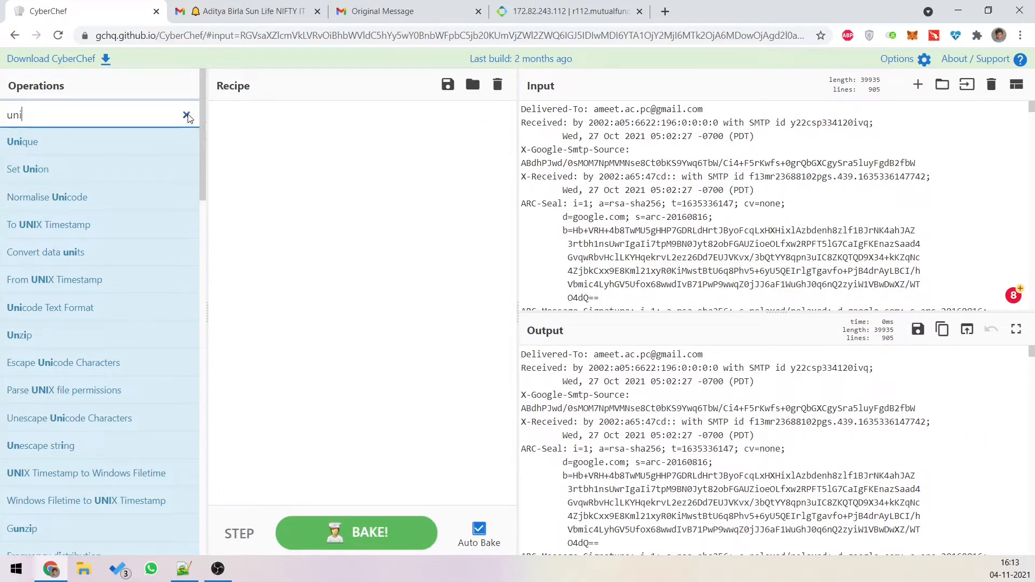
{"action": "left_click", "coordinate": [187, 116]}
{"action": "scroll", "coordinate": [105, 248], "scroll_direction": "down", "scroll_amount": 1}
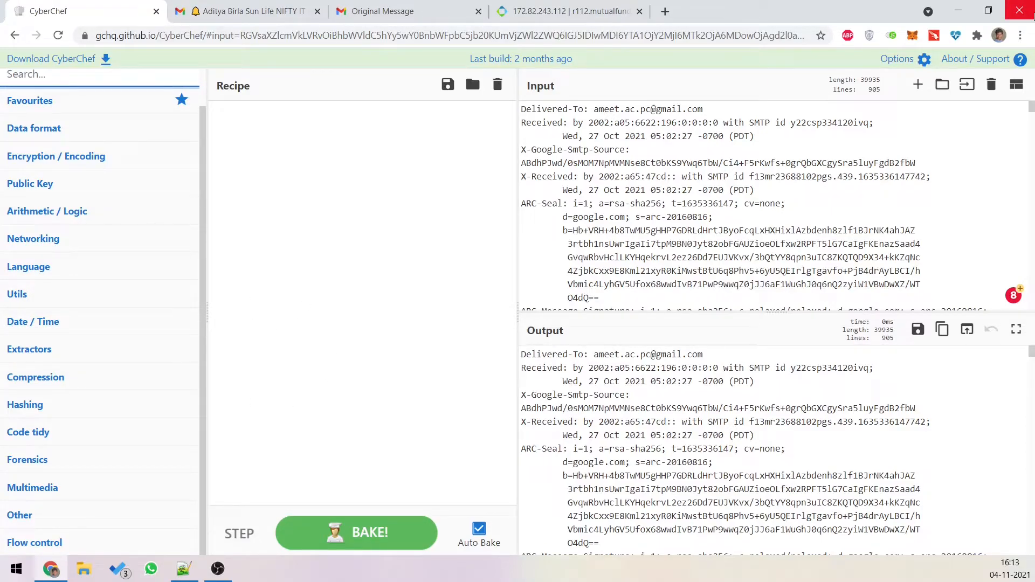
{"action": "left_click", "coordinate": [1032, 15]}
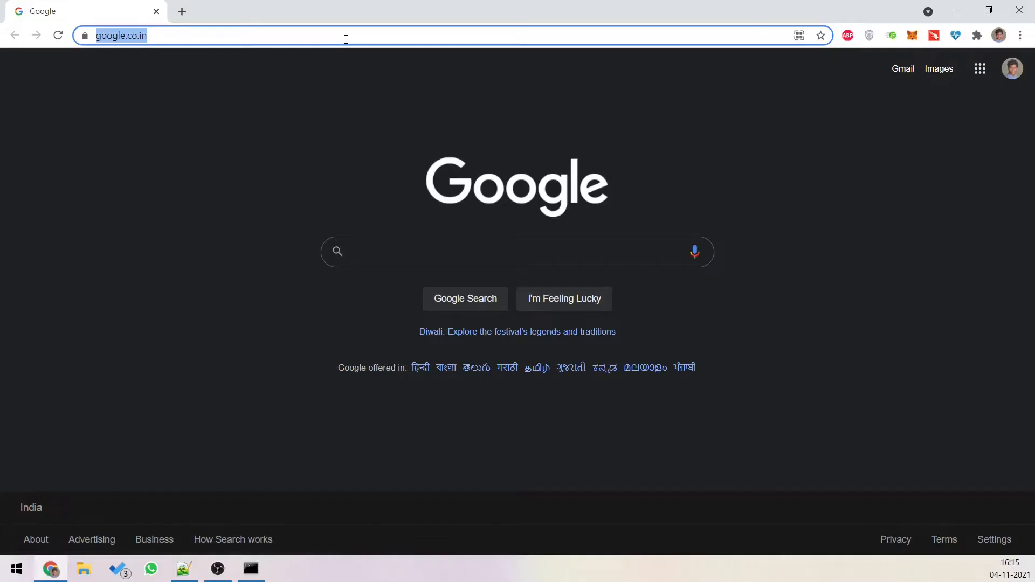
Step: Search the web for "dnstwist download" and examine the installation instructions on the elceef/dnstwist GitHub page
{"action": "type", "text": "dnstwist download"}
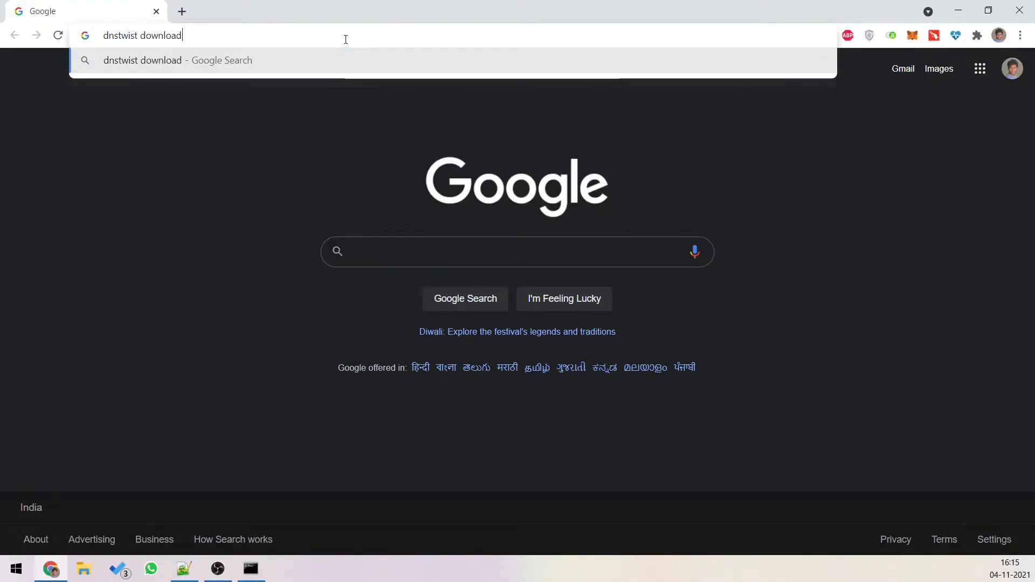
{"action": "key", "text": "Return"}
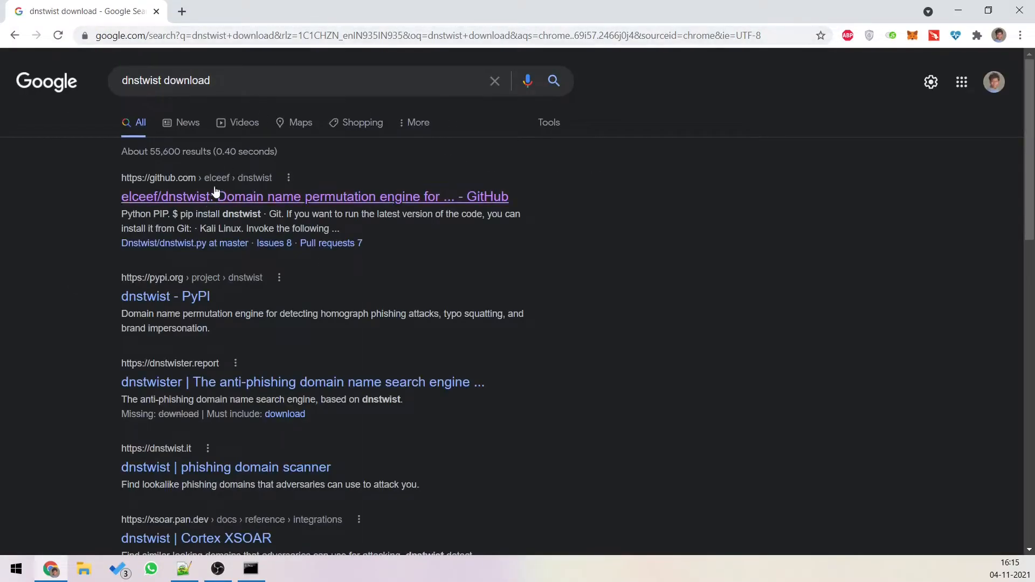
{"action": "left_click", "coordinate": [223, 197]}
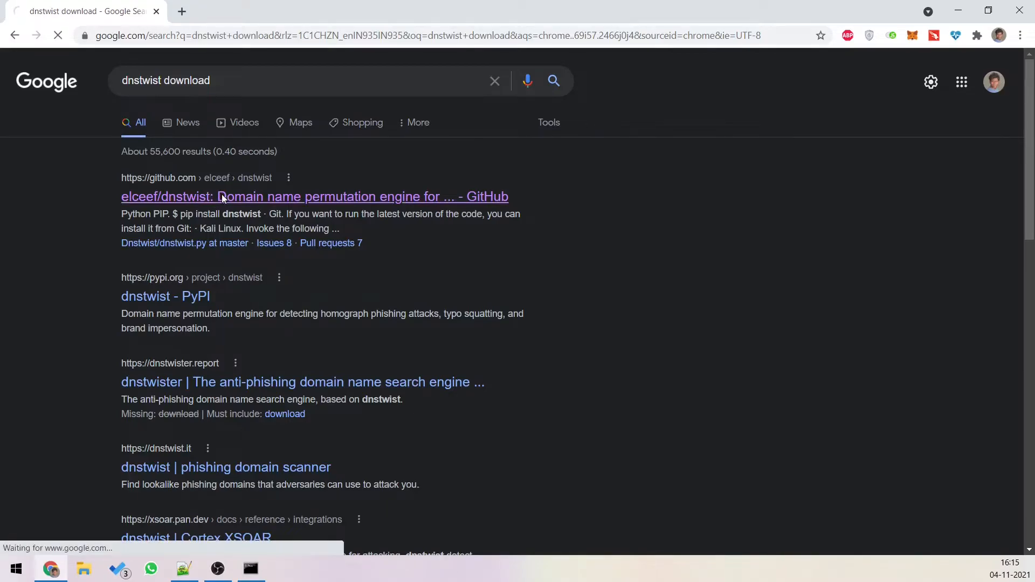
{"action": "scroll", "coordinate": [332, 326], "scroll_direction": "down", "scroll_amount": 5}
{"action": "scroll", "coordinate": [333, 329], "scroll_direction": "down", "scroll_amount": 15}
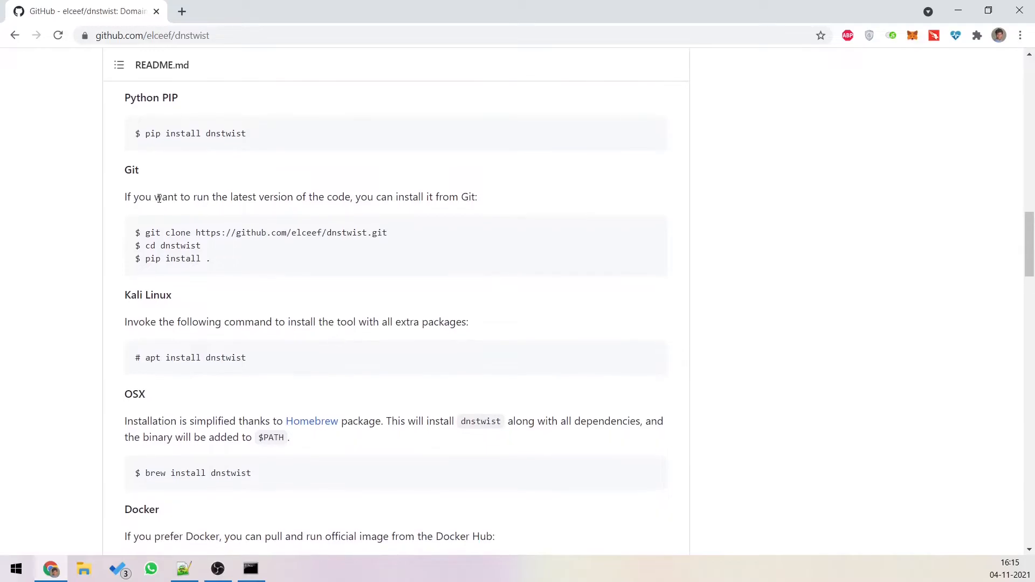
{"action": "scroll", "coordinate": [281, 300], "scroll_direction": "down", "scroll_amount": 6}
{"action": "scroll", "coordinate": [281, 300], "scroll_direction": "up", "scroll_amount": 6}
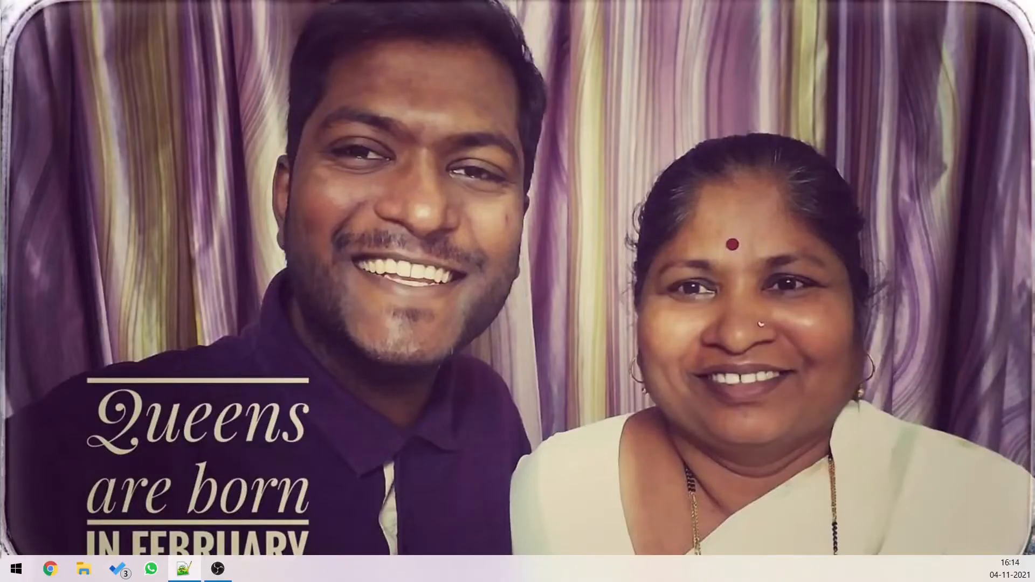
Step: Open Command Prompt and run "dnstwist --registered amazon.com" to find registered lookalike domains
{"action": "left_click", "coordinate": [15, 569]}
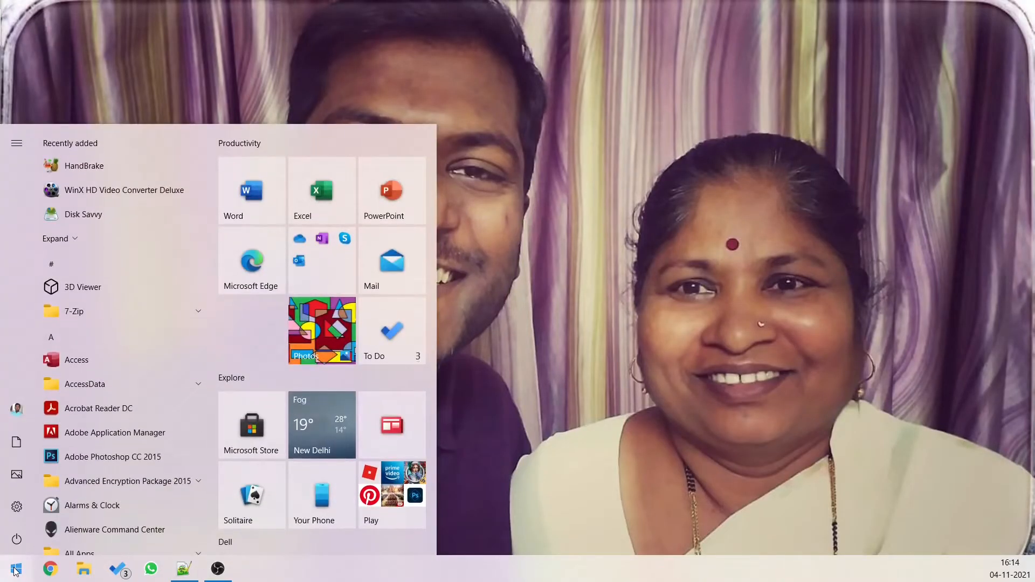
{"action": "type", "text": "cmd"}
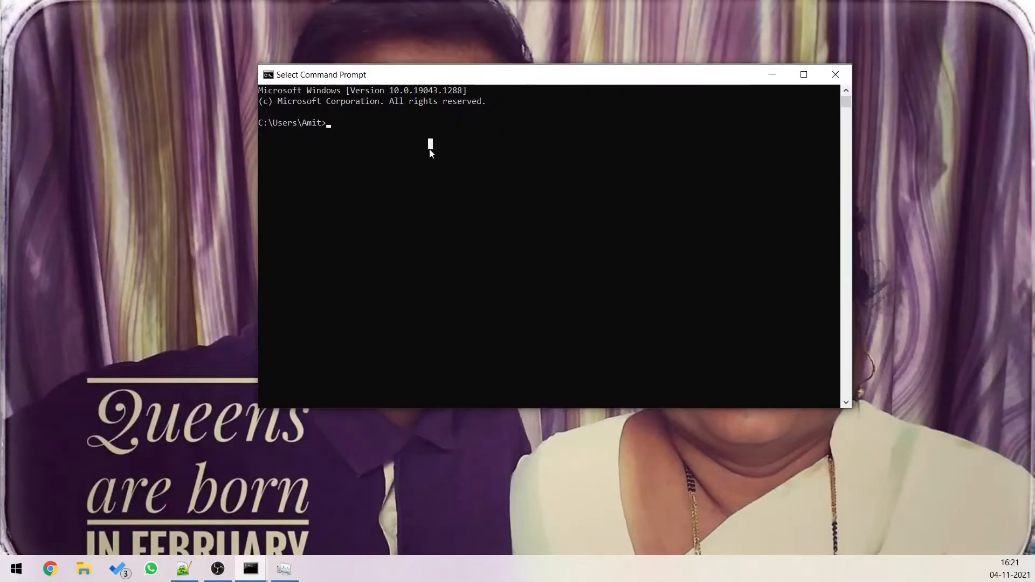
{"action": "type", "text": "dnstw"}
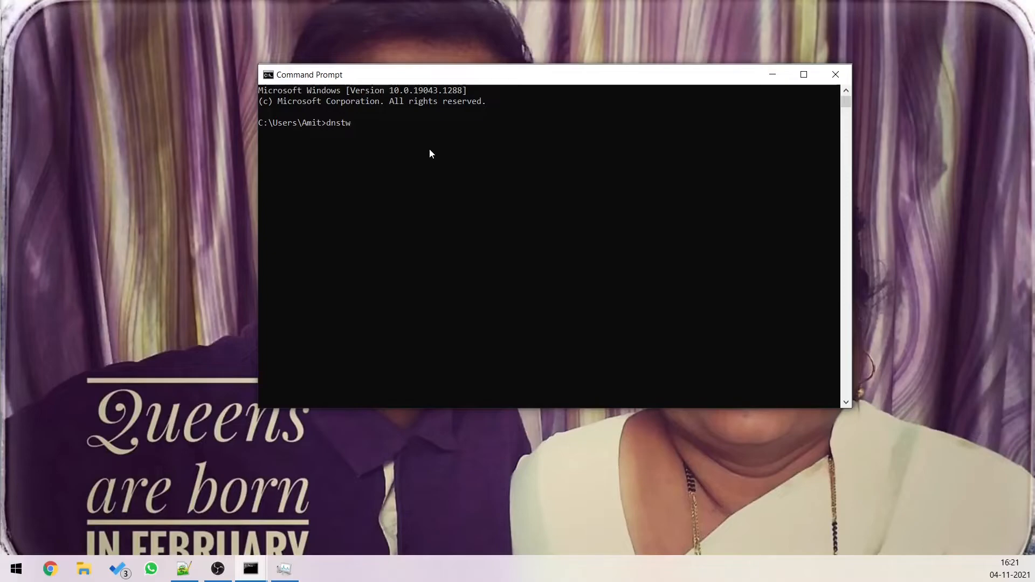
{"action": "type", "text": "ist --registered amazon.com"}
{"action": "key", "text": "Return"}
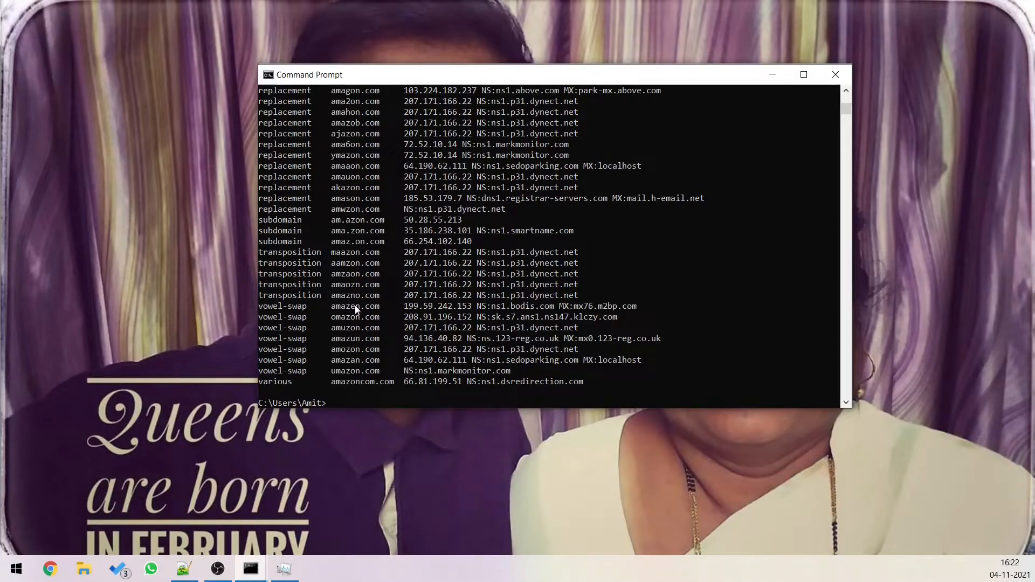
Step: Copy the vowel-swap lookalike domain amazen.com from the dnstwist results
{"action": "left_click_drag", "start_coordinate": [380, 307], "coordinate": [331, 306]}
{"action": "right_click", "coordinate": [383, 341]}
{"action": "mouse_move", "coordinate": [378, 317]}
{"action": "left_mouse_down"}
{"action": "mouse_move", "coordinate": [332, 305]}
{"action": "mouse_move", "coordinate": [353, 317]}
{"action": "mouse_move", "coordinate": [377, 308]}
{"action": "left_mouse_up"}
{"action": "left_click", "coordinate": [344, 306]}
{"action": "right_click", "coordinate": [378, 308]}
Step: Switch to Chrome, pick the Person 1 profile and open the lookalike domain amazen.com
{"action": "left_click", "coordinate": [50, 569]}
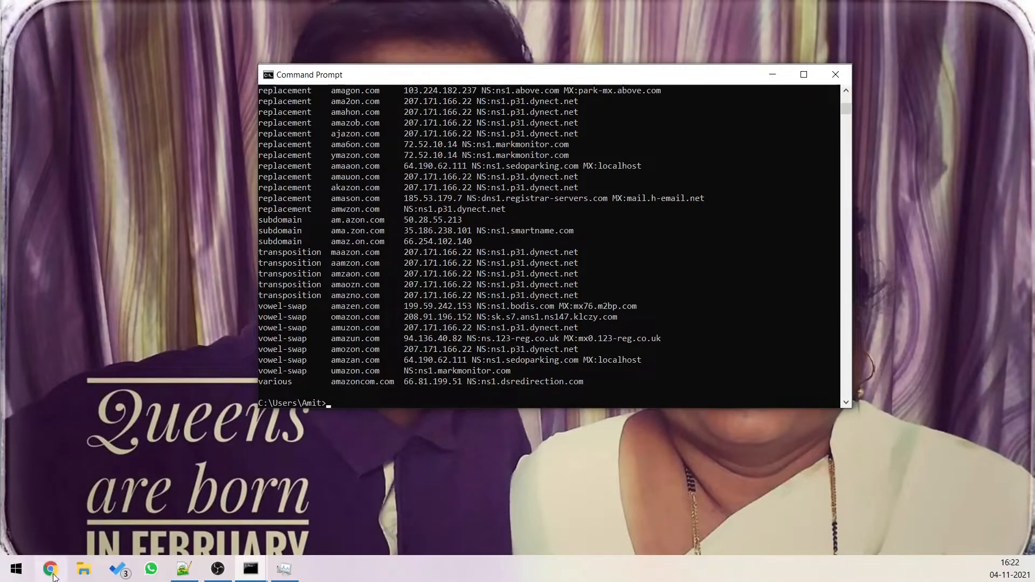
{"action": "left_click", "coordinate": [442, 328]}
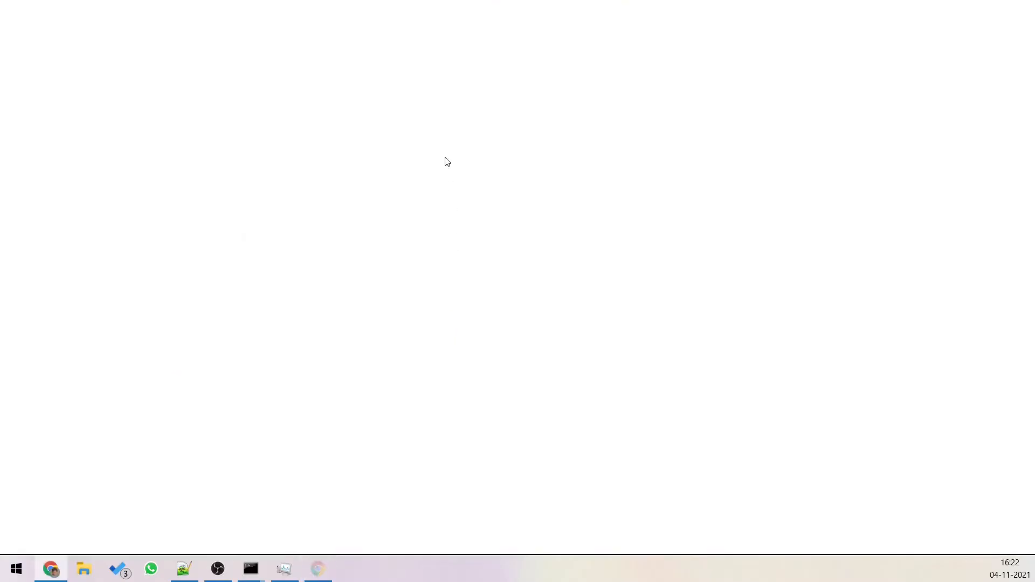
{"action": "left_click", "coordinate": [340, 34]}
{"action": "type", "text": "amazen.com"}
{"action": "double_click", "coordinate": [340, 35]}
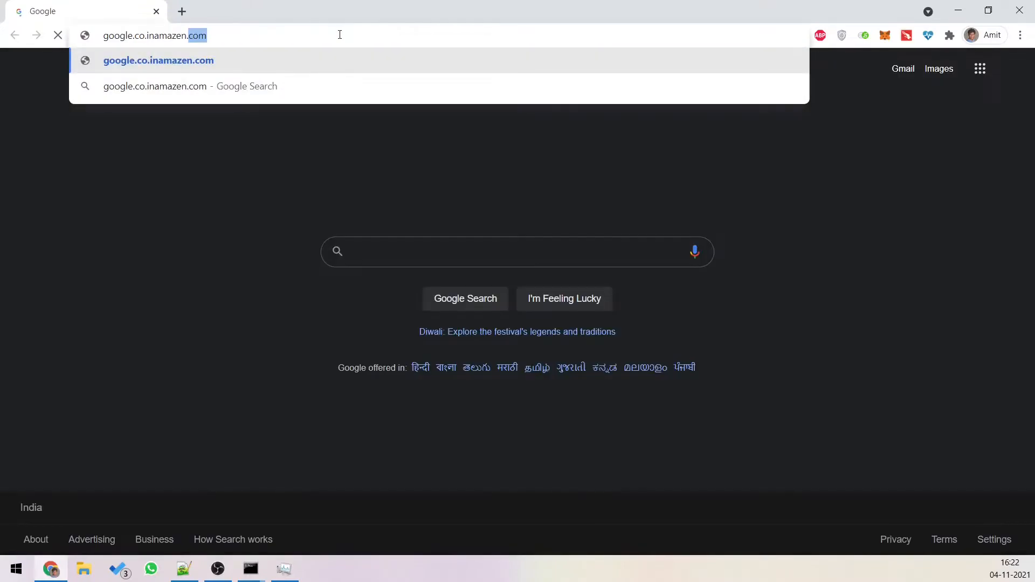
{"action": "key", "text": "ctrl+a"}
{"action": "type", "text": "amazen.com"}
{"action": "key", "text": "Return"}
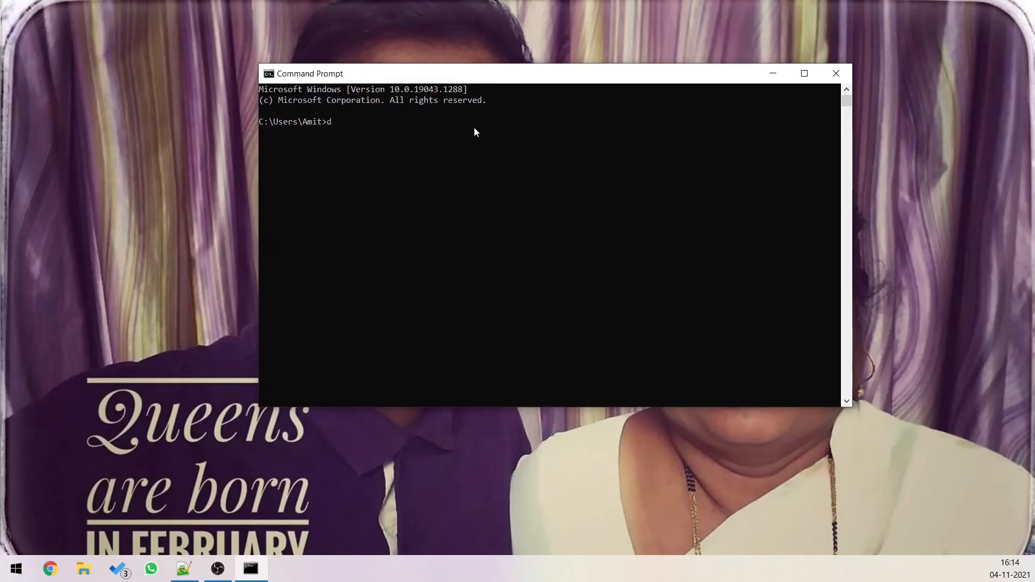
Step: Run "dnstwist --help" in Command Prompt to list the tool's options
{"action": "type", "text": "nstwist --help"}
{"action": "key", "text": "Return"}
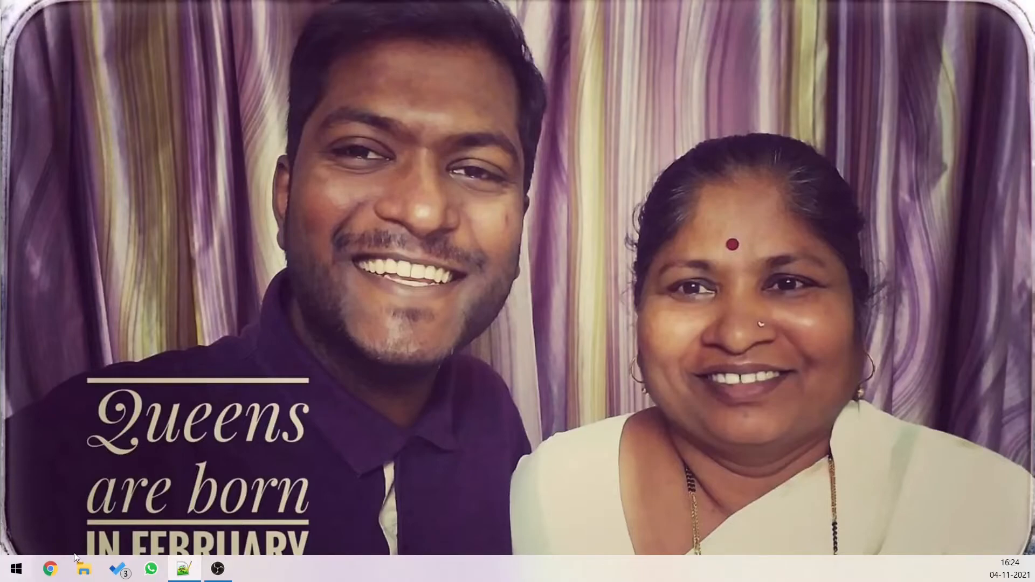
Step: Open Chrome with the Person 1 profile and go to amazon.com
{"action": "left_click", "coordinate": [50, 569]}
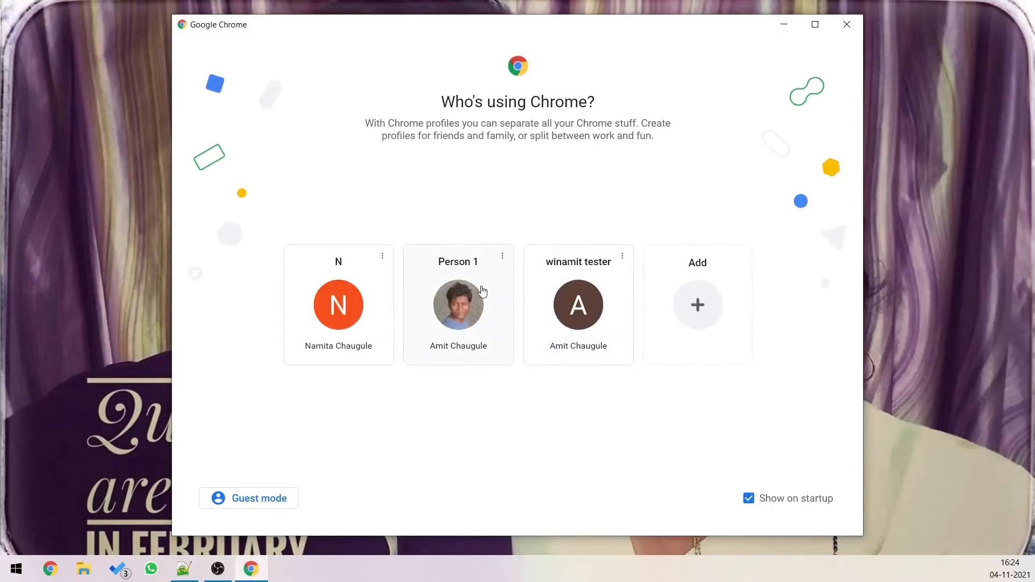
{"action": "left_click", "coordinate": [458, 307]}
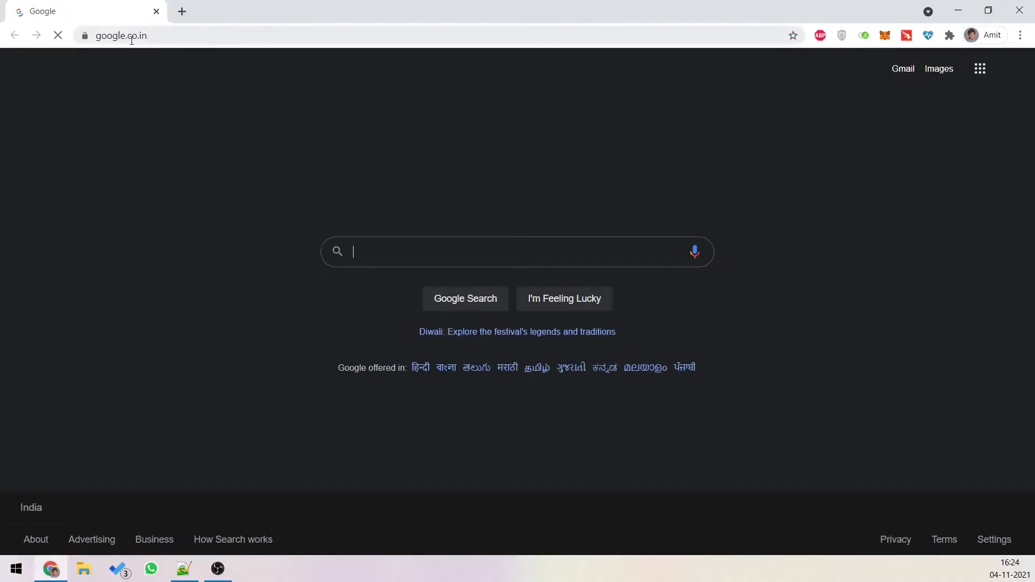
{"action": "left_click", "coordinate": [331, 36]}
{"action": "type", "text": "ama"}
{"action": "key", "text": "Return"}
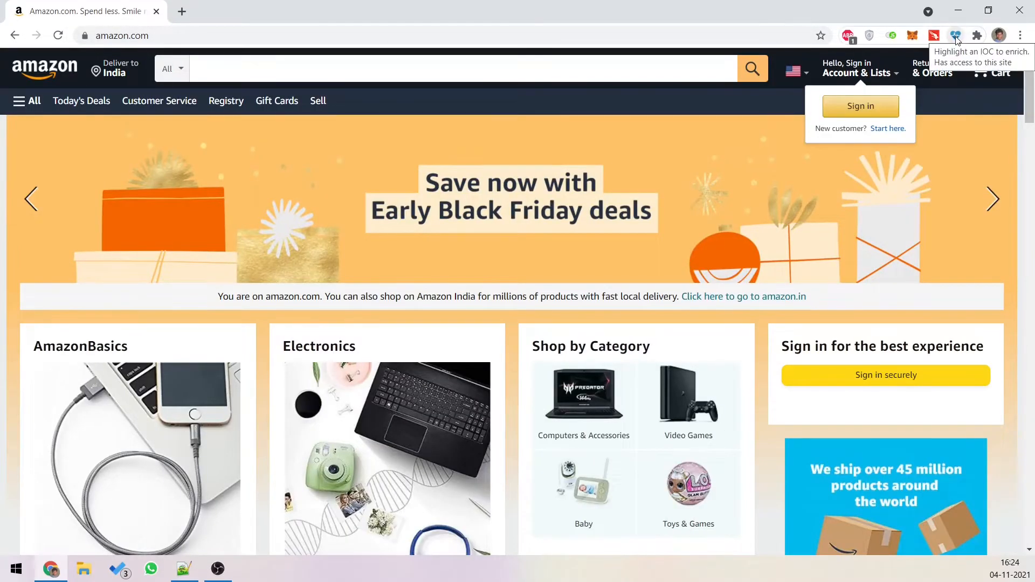
{"action": "left_click", "coordinate": [956, 36]}
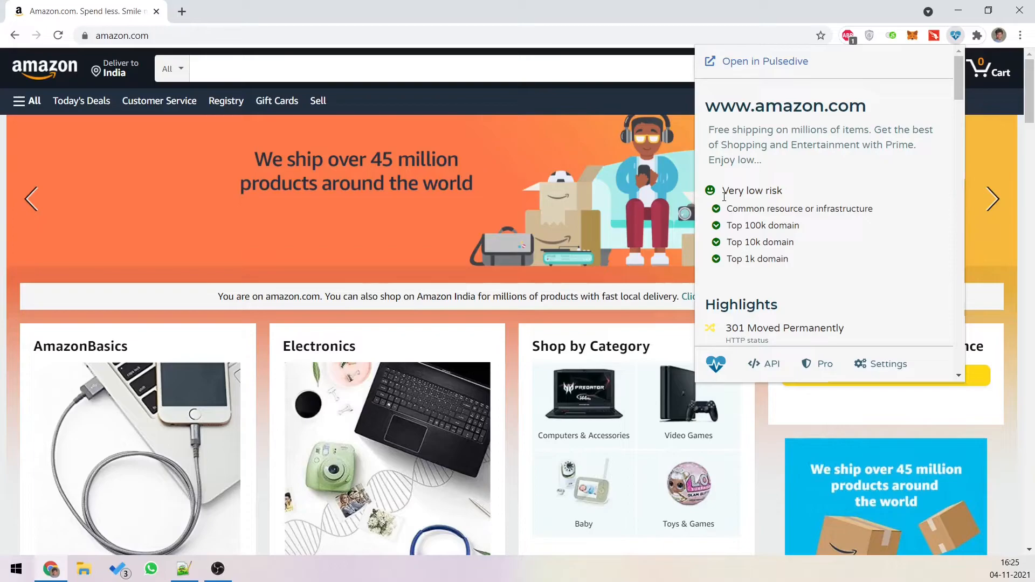
{"action": "scroll", "coordinate": [766, 206], "scroll_direction": "down", "scroll_amount": 1}
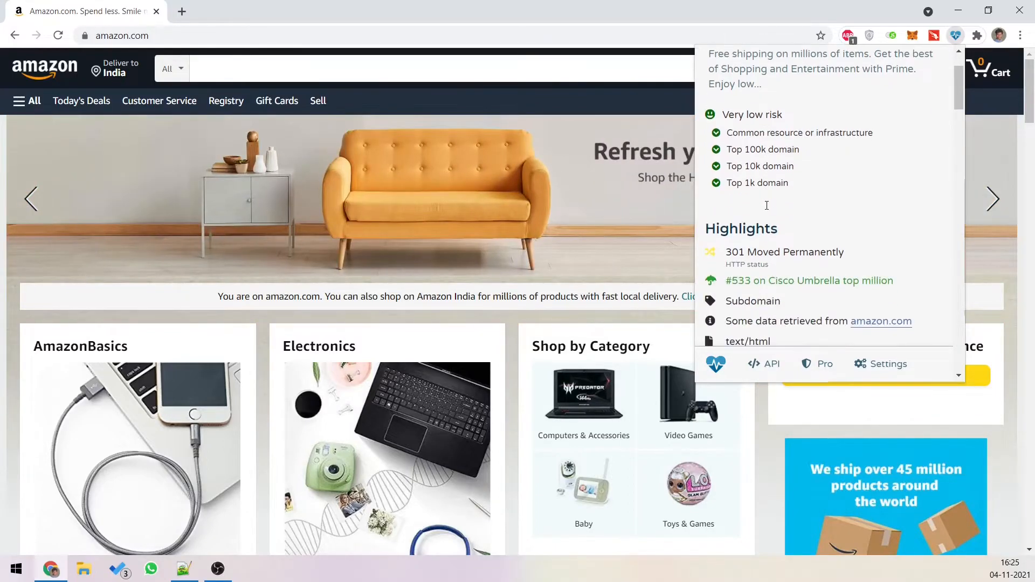
{"action": "scroll", "coordinate": [766, 205], "scroll_direction": "down", "scroll_amount": 1}
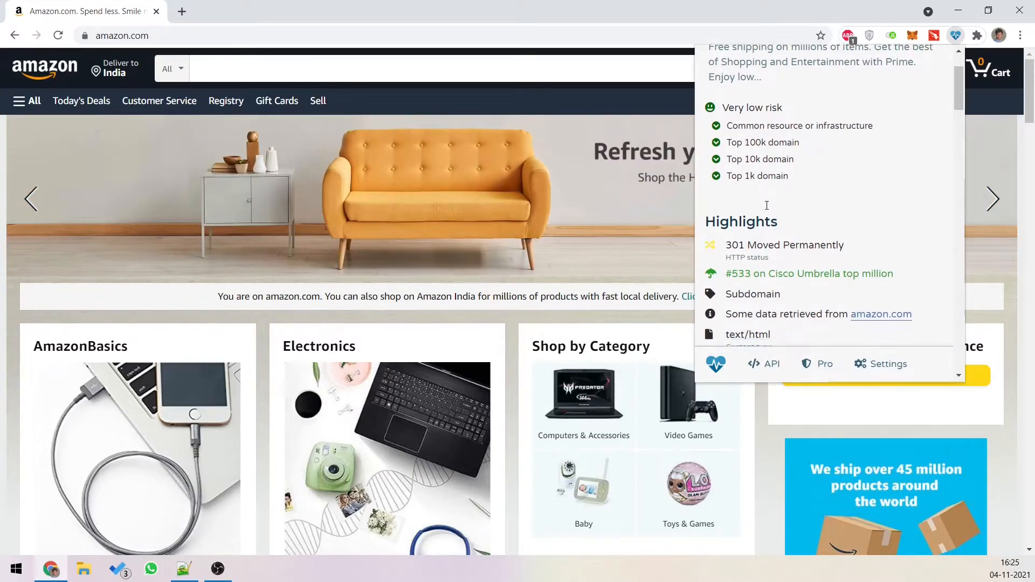
{"action": "scroll", "coordinate": [766, 205], "scroll_direction": "down", "scroll_amount": 1}
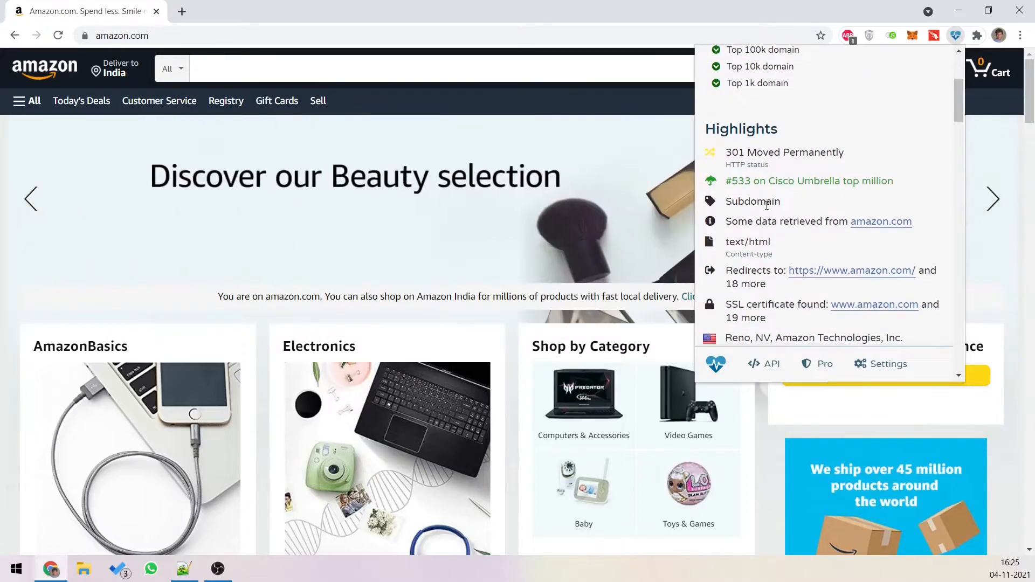
{"action": "scroll", "coordinate": [787, 164], "scroll_direction": "down", "scroll_amount": 1}
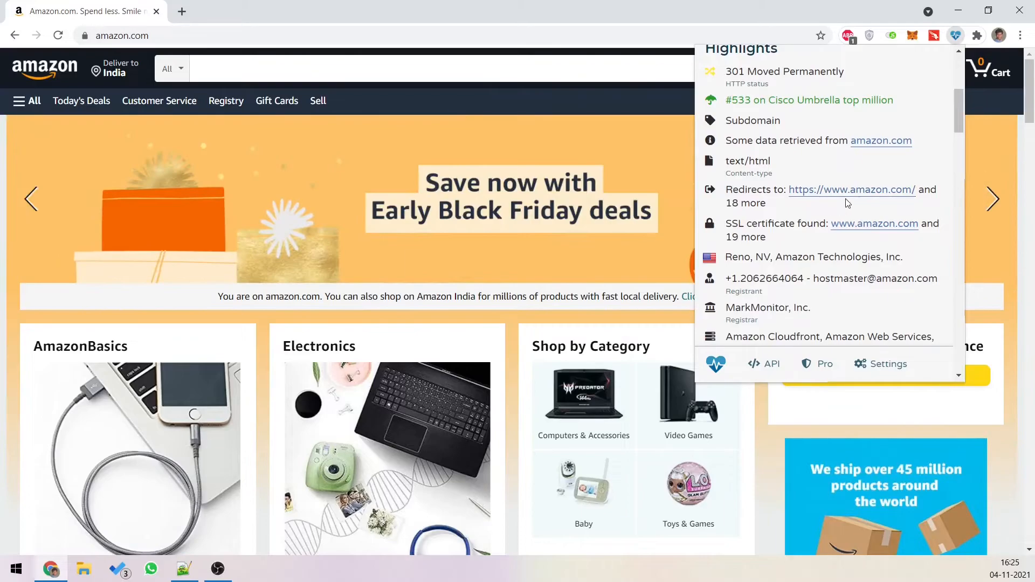
{"action": "scroll", "coordinate": [787, 252], "scroll_direction": "down", "scroll_amount": 2}
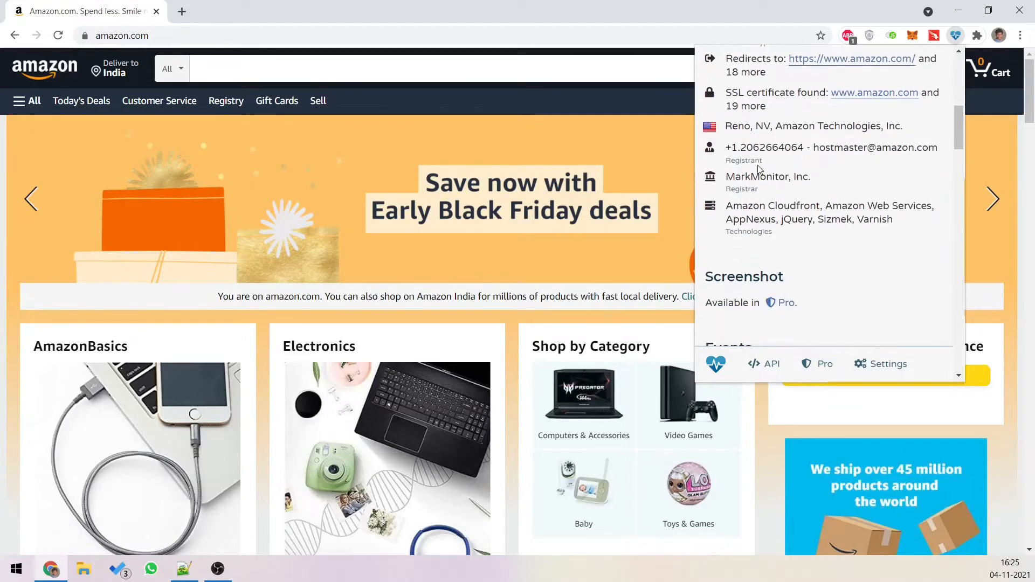
{"action": "scroll", "coordinate": [841, 178], "scroll_direction": "down", "scroll_amount": 3}
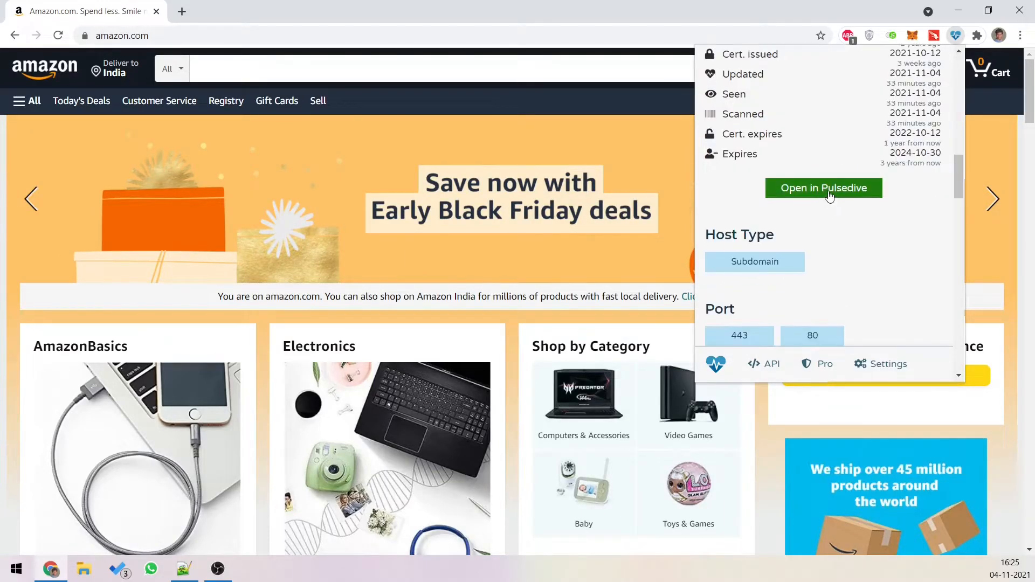
{"action": "scroll", "coordinate": [838, 272], "scroll_direction": "down", "scroll_amount": 1}
{"action": "scroll", "coordinate": [838, 272], "scroll_direction": "down", "scroll_amount": 5}
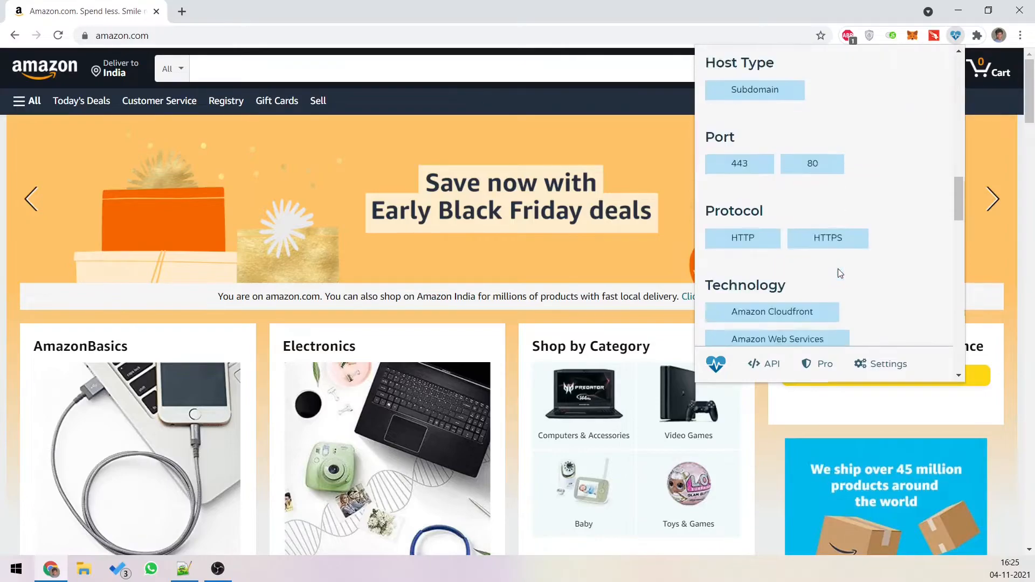
{"action": "scroll", "coordinate": [838, 268], "scroll_direction": "down", "scroll_amount": 2}
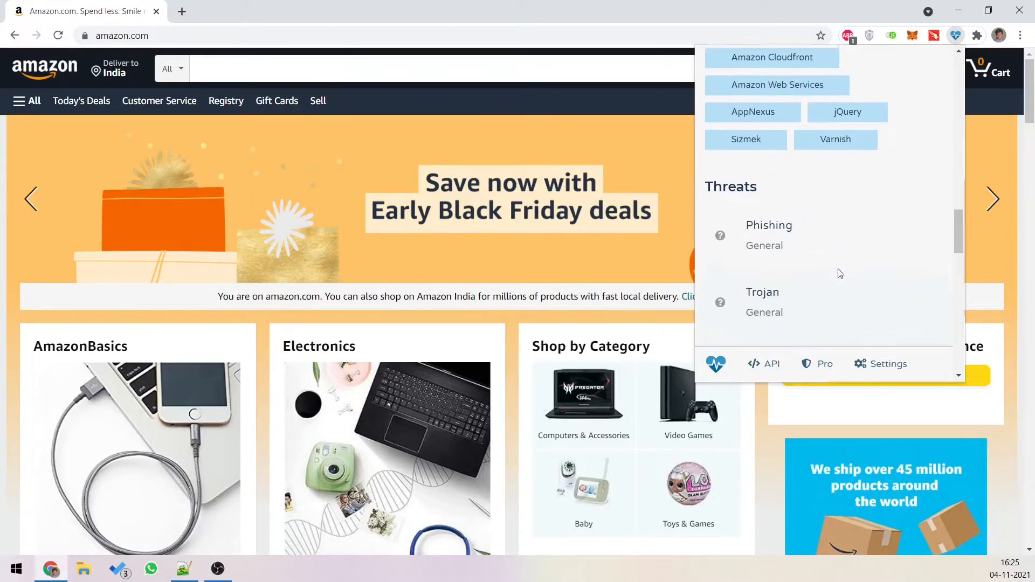
{"action": "scroll", "coordinate": [838, 275], "scroll_direction": "up", "scroll_amount": 8}
{"action": "left_click", "coordinate": [833, 287]}
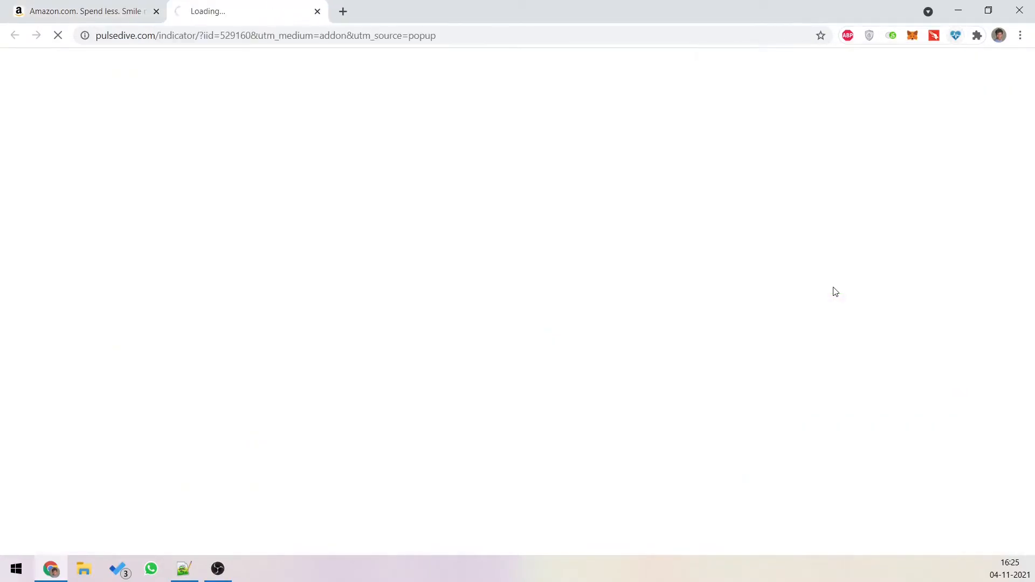
{"action": "scroll", "coordinate": [448, 296], "scroll_direction": "down", "scroll_amount": 3}
{"action": "scroll", "coordinate": [448, 296], "scroll_direction": "down", "scroll_amount": 4}
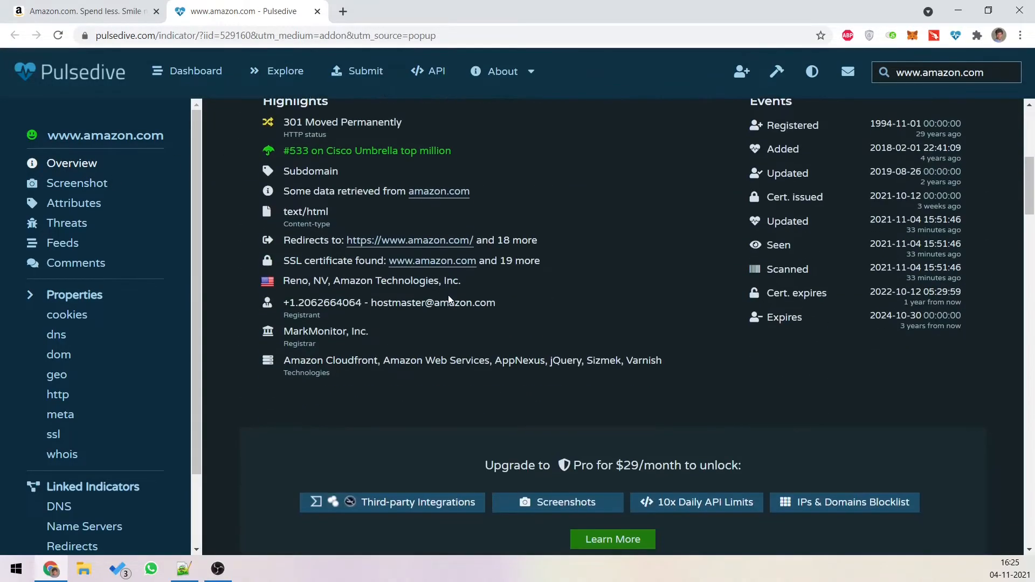
{"action": "scroll", "coordinate": [448, 295], "scroll_direction": "down", "scroll_amount": 7}
{"action": "scroll", "coordinate": [448, 299], "scroll_direction": "down", "scroll_amount": 3}
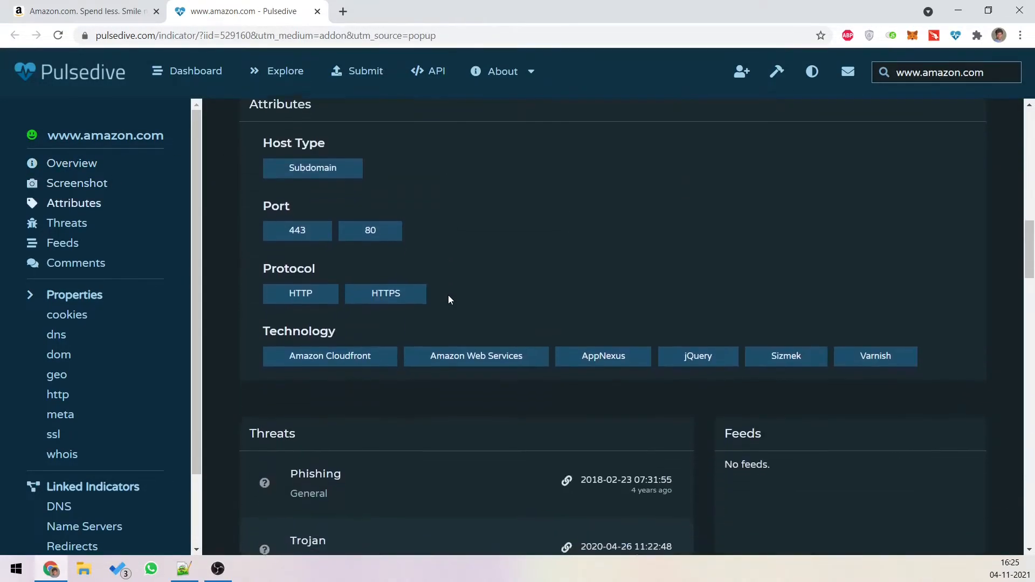
{"action": "left_click", "coordinate": [81, 185]}
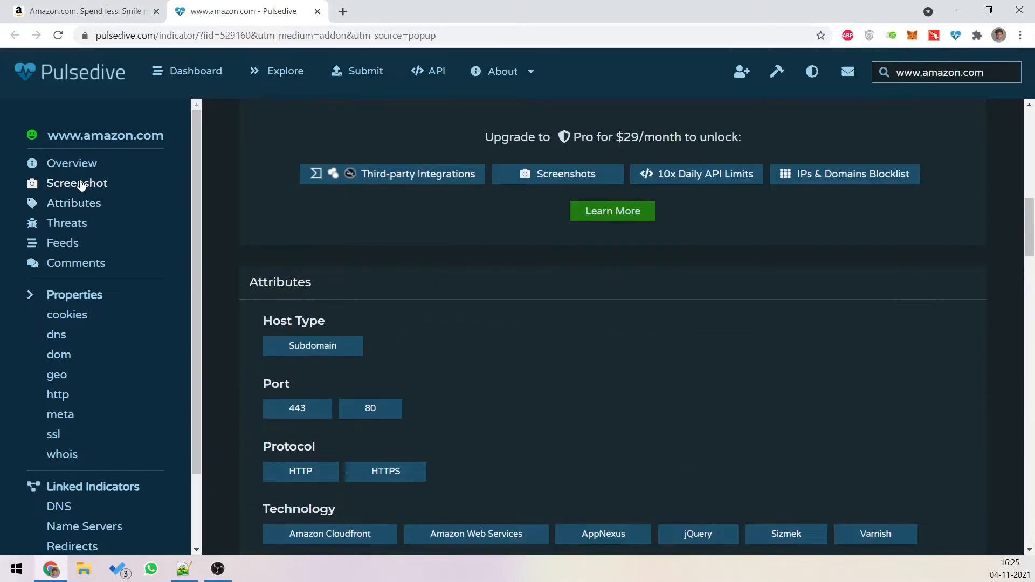
{"action": "left_click", "coordinate": [67, 315]}
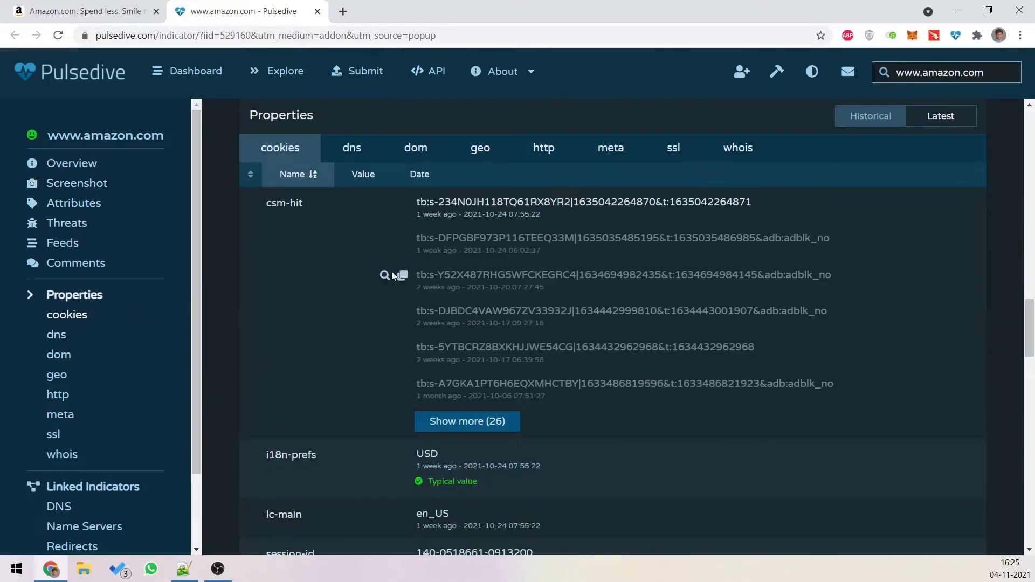
{"action": "scroll", "coordinate": [331, 385], "scroll_direction": "down", "scroll_amount": 3}
{"action": "scroll", "coordinate": [328, 383], "scroll_direction": "down", "scroll_amount": 3}
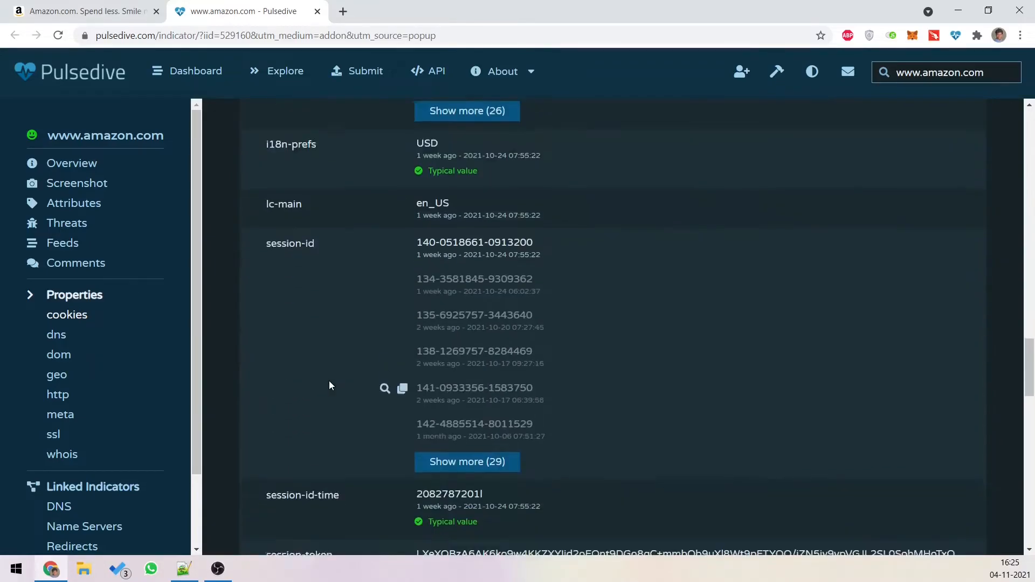
{"action": "left_click", "coordinate": [51, 334]}
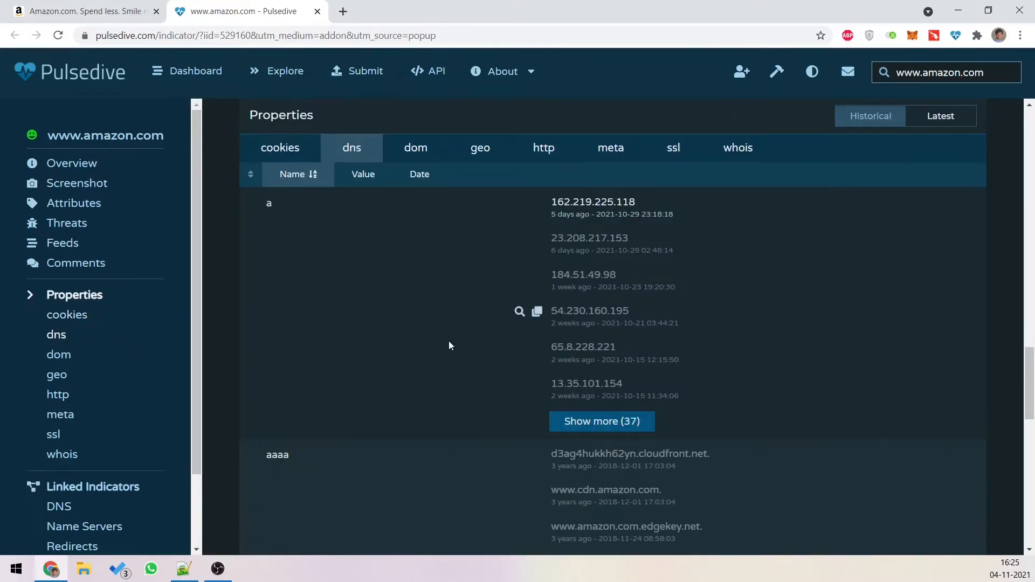
{"action": "scroll", "coordinate": [475, 348], "scroll_direction": "down", "scroll_amount": 10}
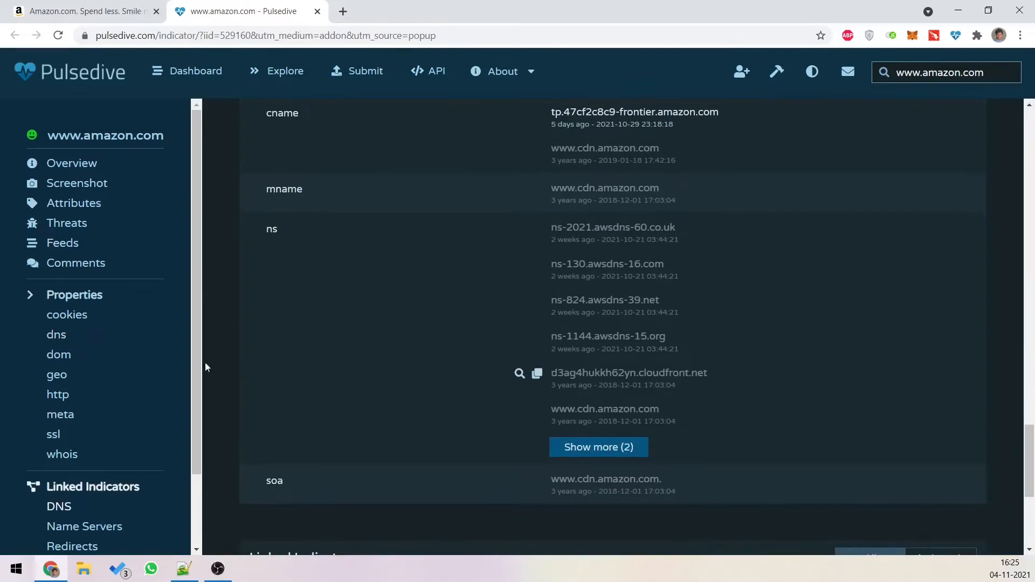
{"action": "left_click", "coordinate": [63, 377]}
{"action": "scroll", "coordinate": [438, 336], "scroll_direction": "down", "scroll_amount": 6}
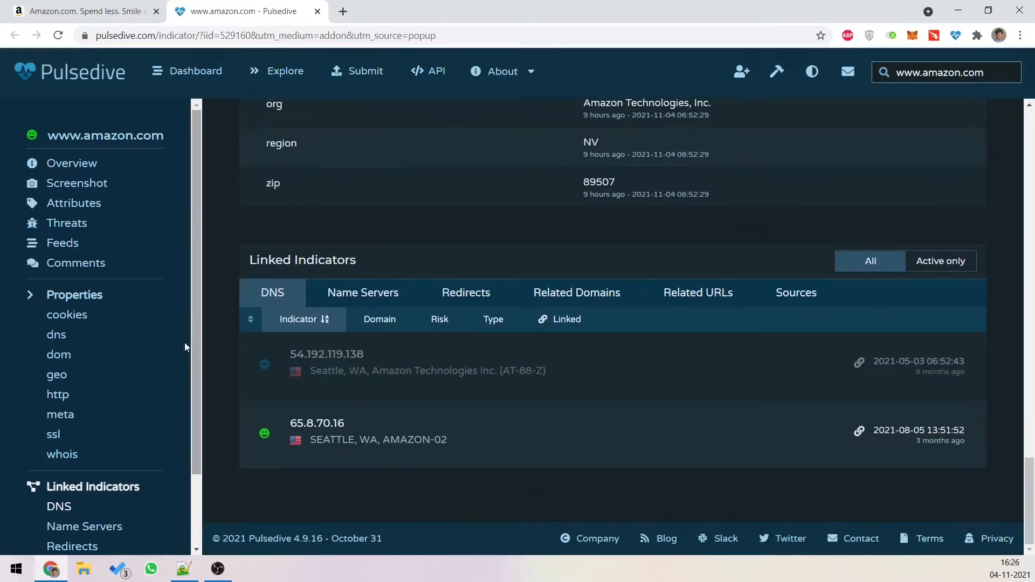
{"action": "scroll", "coordinate": [90, 416], "scroll_direction": "down", "scroll_amount": 2}
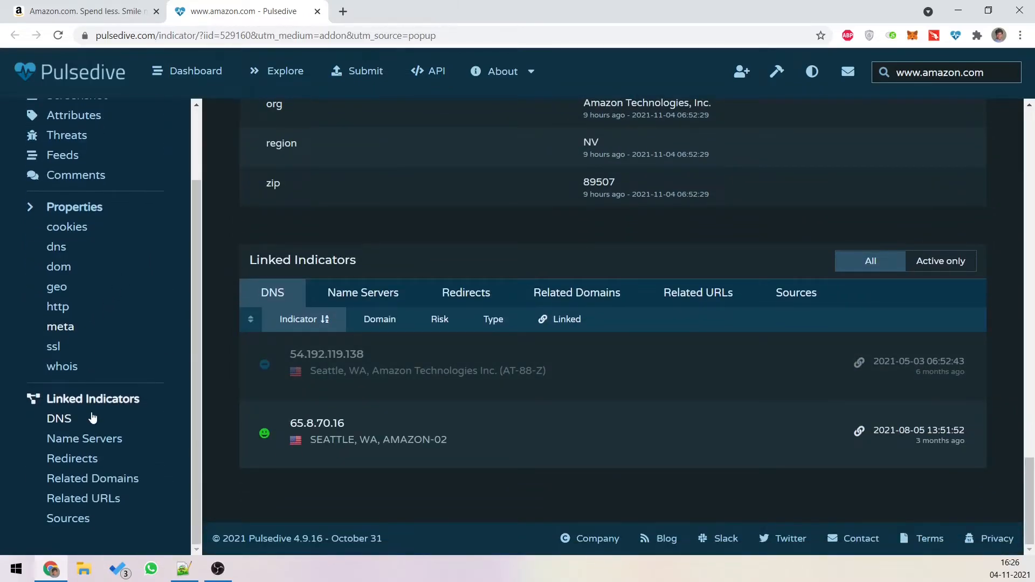
{"action": "left_click", "coordinate": [61, 444]}
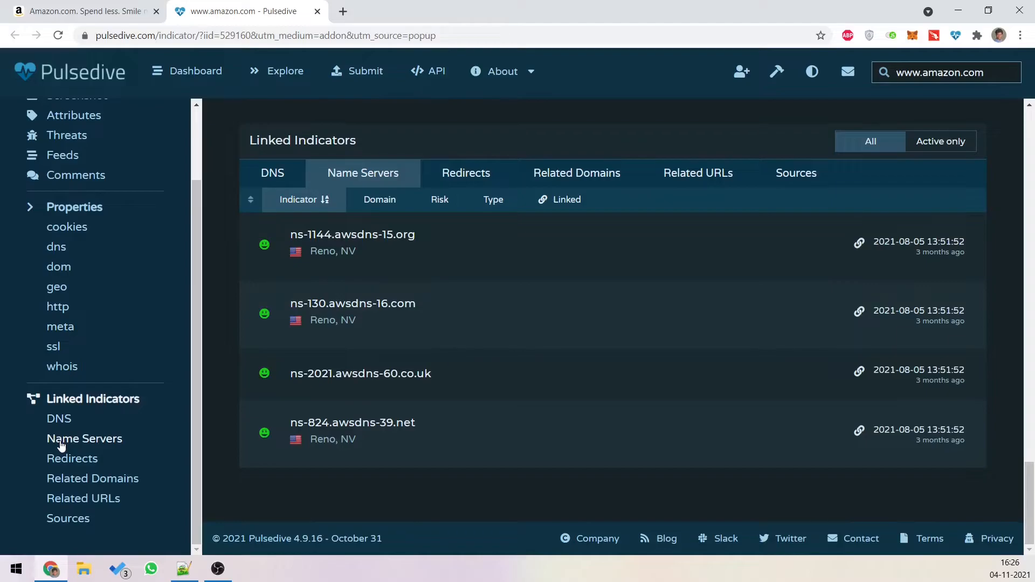
{"action": "left_click", "coordinate": [79, 465]}
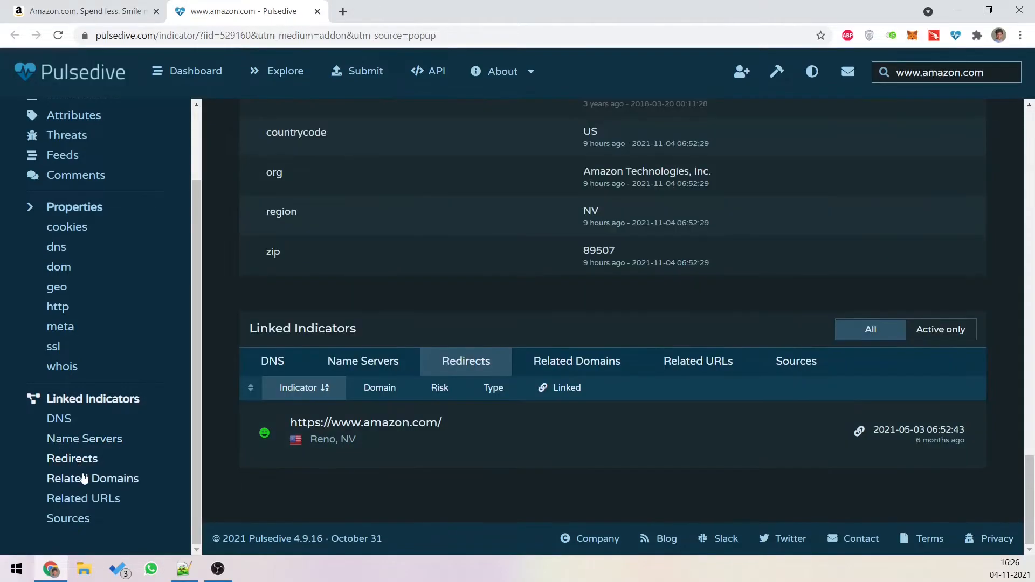
{"action": "left_click", "coordinate": [85, 479]}
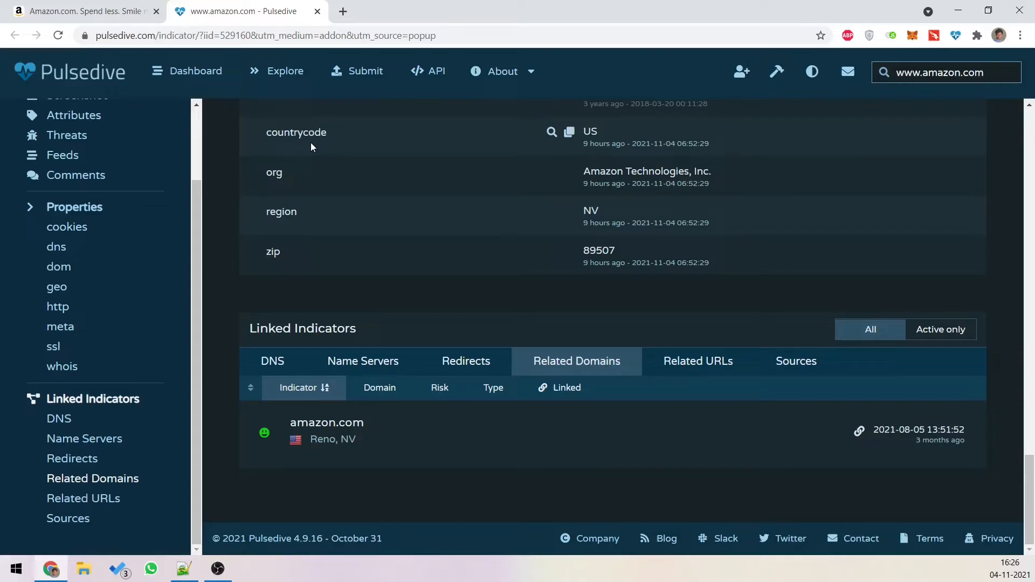
{"action": "left_click", "coordinate": [317, 11]}
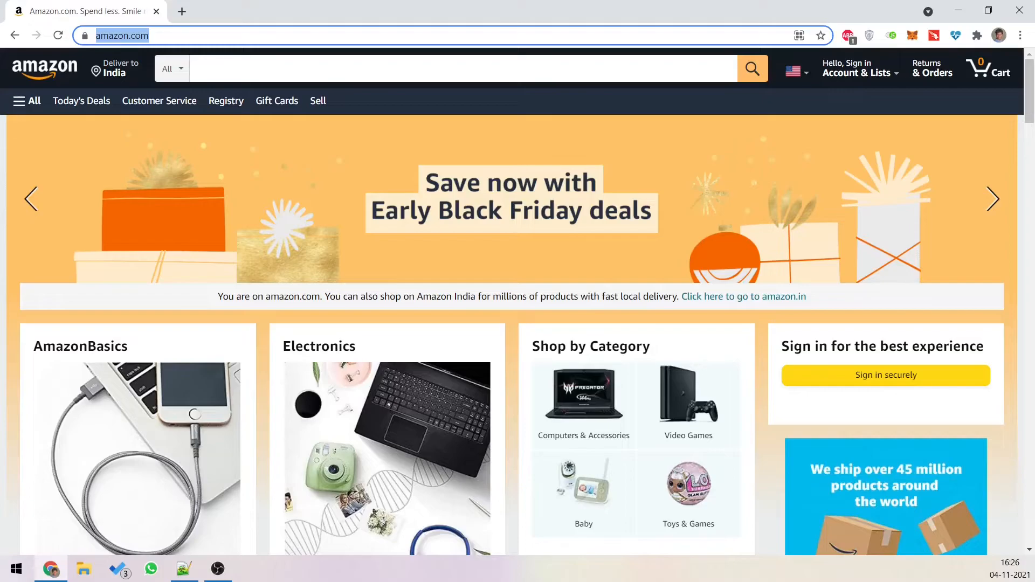
{"action": "key", "text": "alt+Tab"}
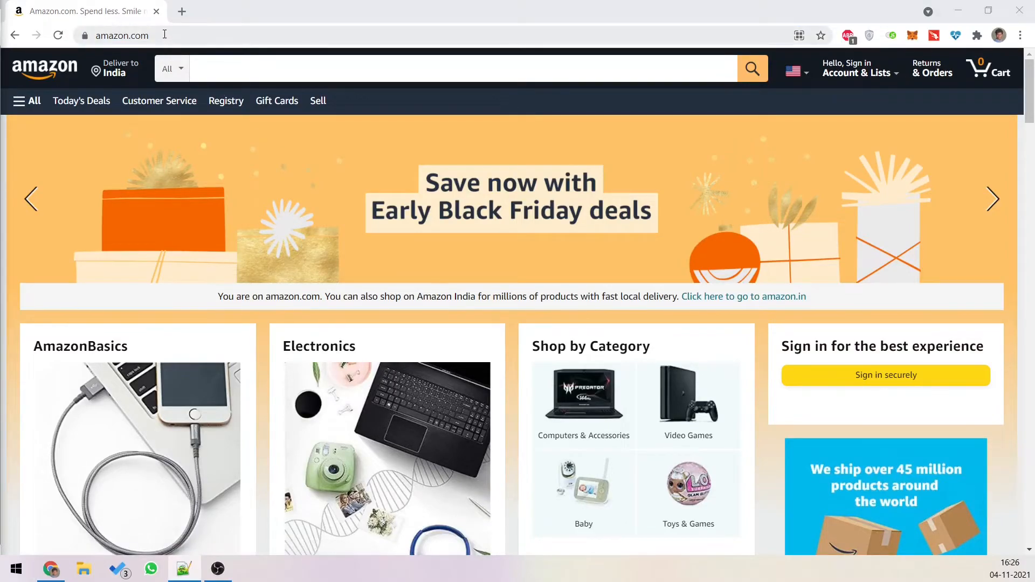
{"action": "left_click", "coordinate": [165, 34]}
{"action": "type", "text": "https://soap2day.sh/"}
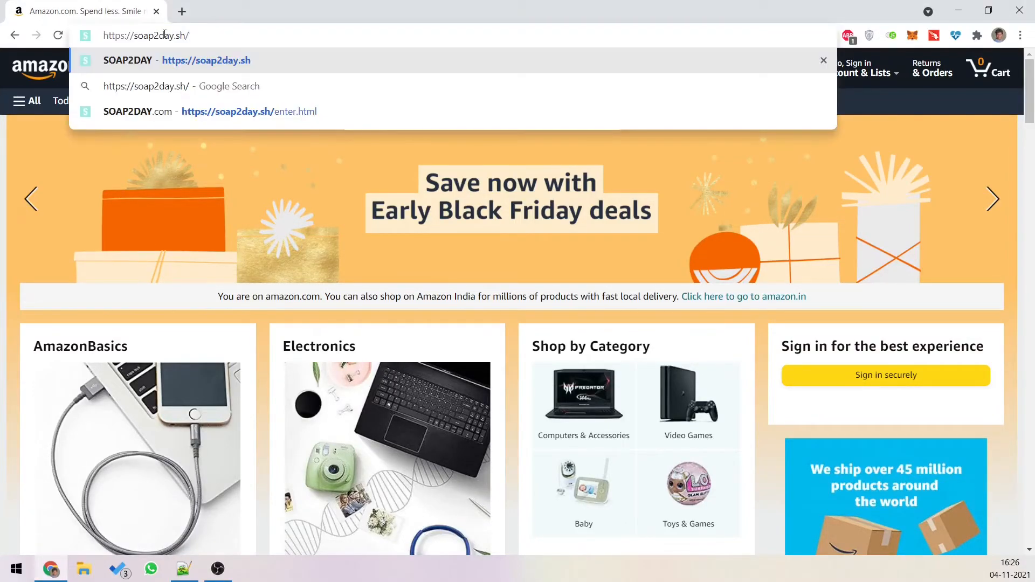
{"action": "key", "text": "Return"}
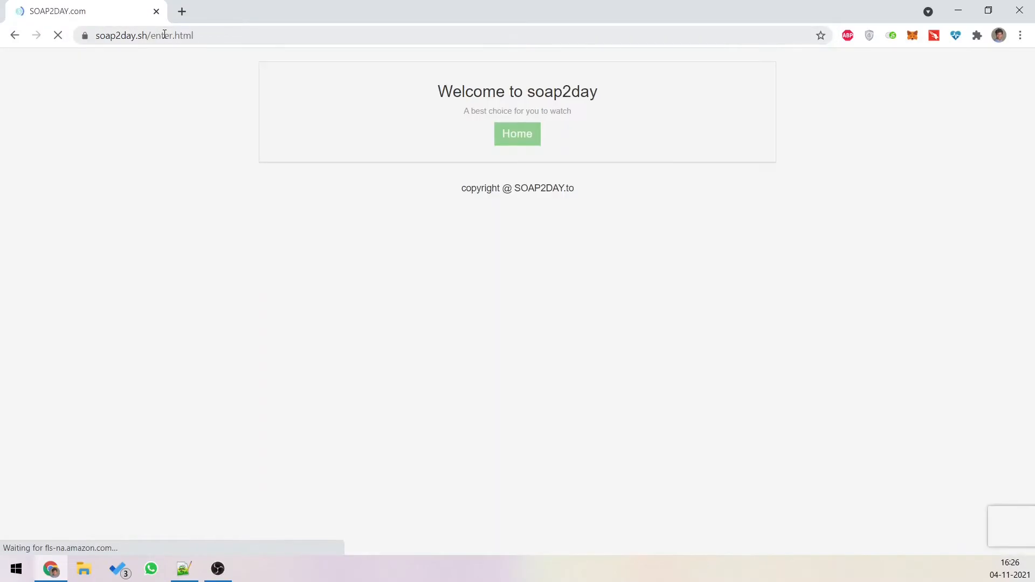
{"action": "left_click", "coordinate": [504, 136]}
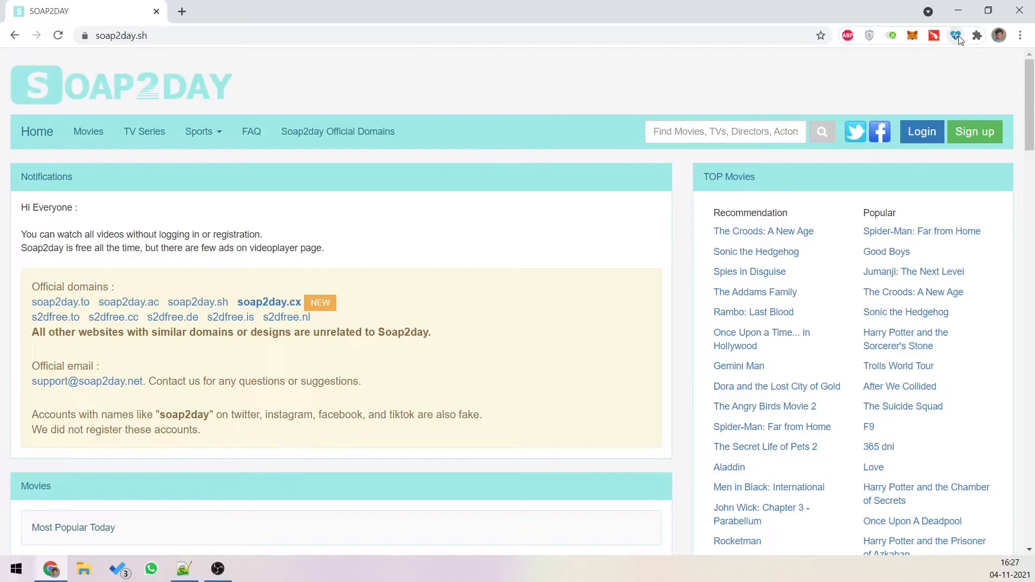
Step: Check soap2day.sh with the Pulsedive extension and review its risk, highlights and events
{"action": "left_click", "coordinate": [958, 36]}
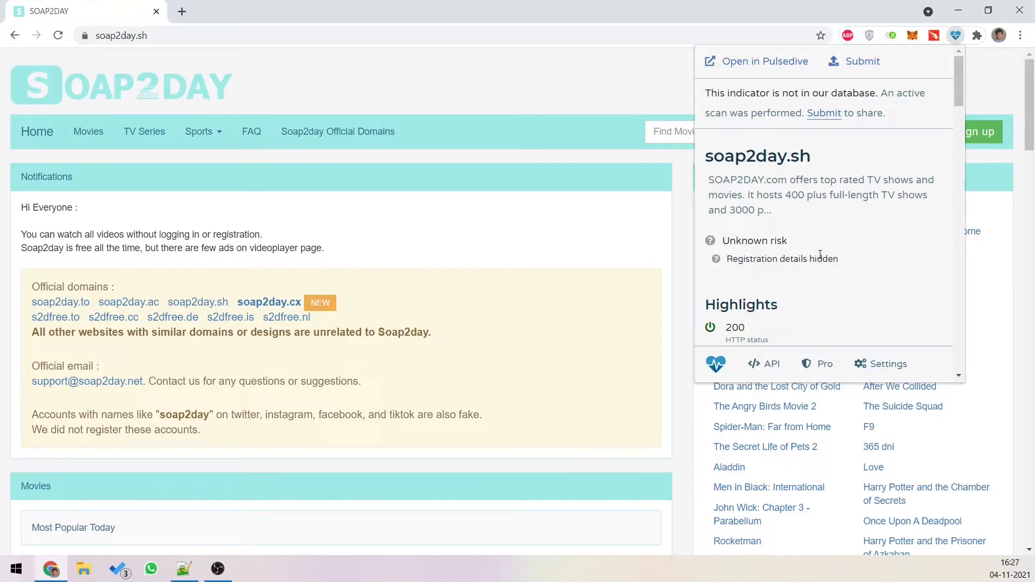
{"action": "scroll", "coordinate": [836, 255], "scroll_direction": "down", "scroll_amount": 2}
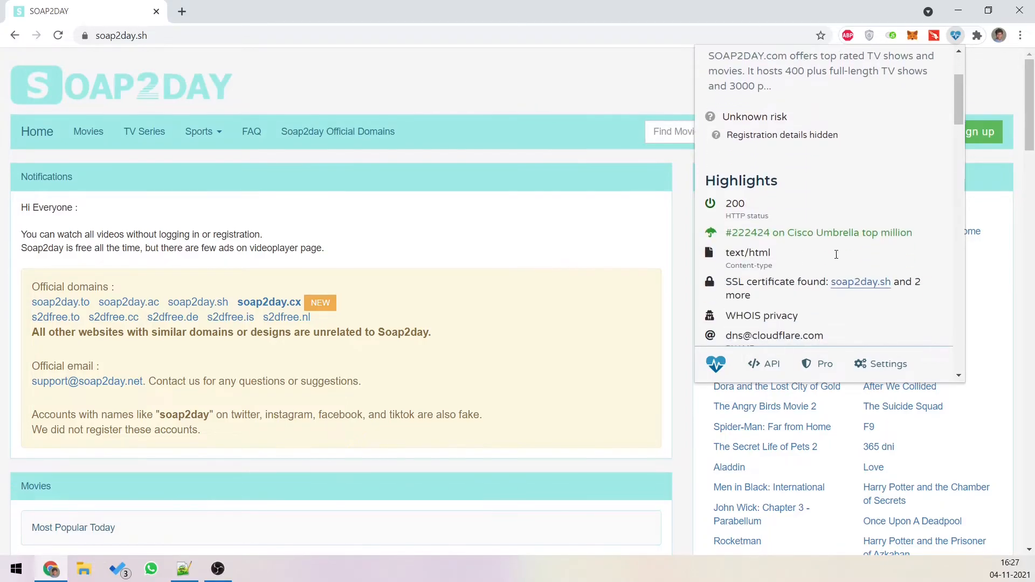
{"action": "scroll", "coordinate": [836, 254], "scroll_direction": "down", "scroll_amount": 2}
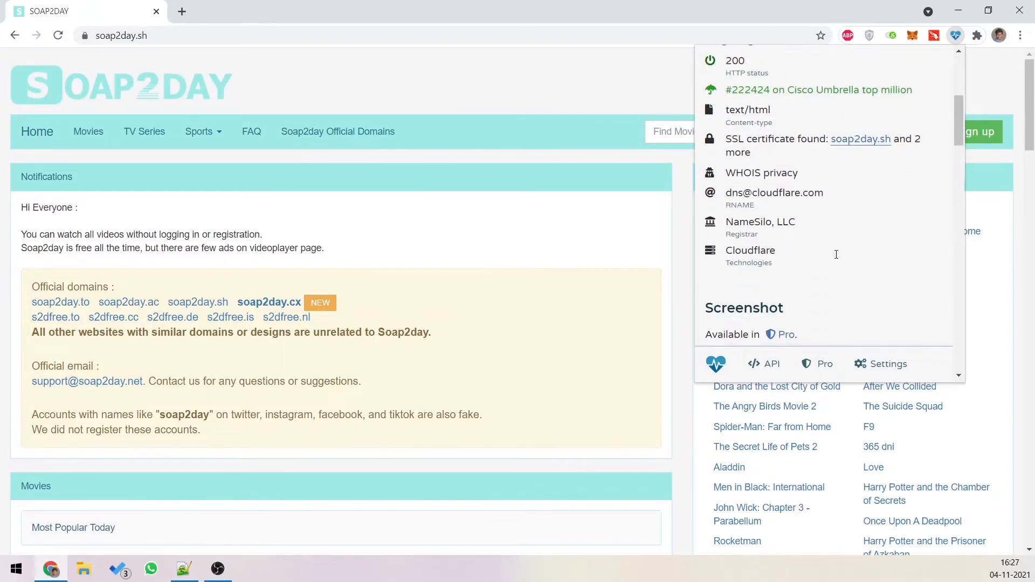
{"action": "scroll", "coordinate": [836, 254], "scroll_direction": "down", "scroll_amount": 4}
{"action": "scroll", "coordinate": [836, 254], "scroll_direction": "up", "scroll_amount": 1}
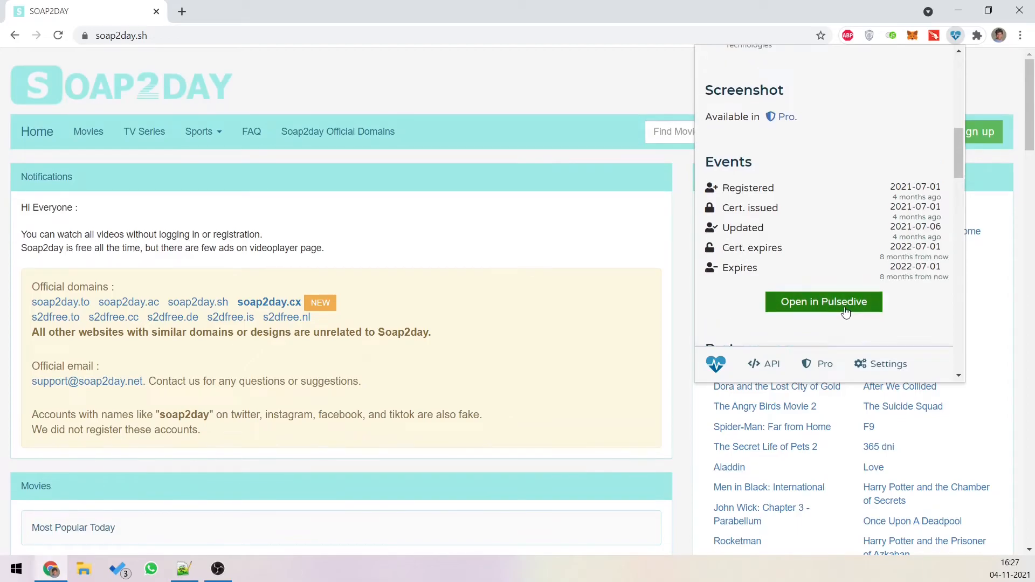
Step: Open the full Pulsedive report for soap2day.sh, examine its whois properties, and close the report
{"action": "left_click", "coordinate": [844, 305]}
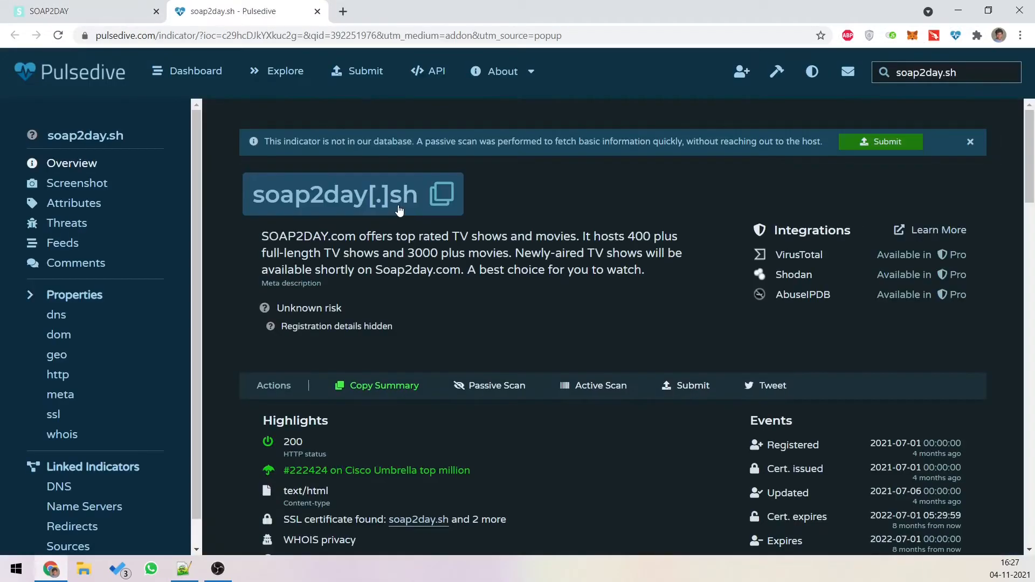
{"action": "left_click", "coordinate": [60, 408]}
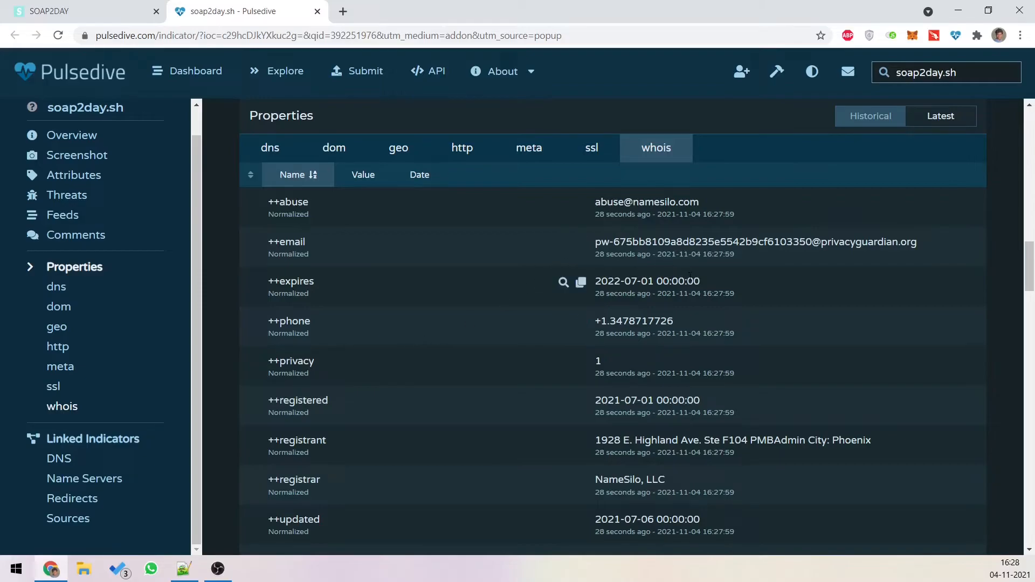
{"action": "scroll", "coordinate": [689, 276], "scroll_direction": "up", "scroll_amount": 2}
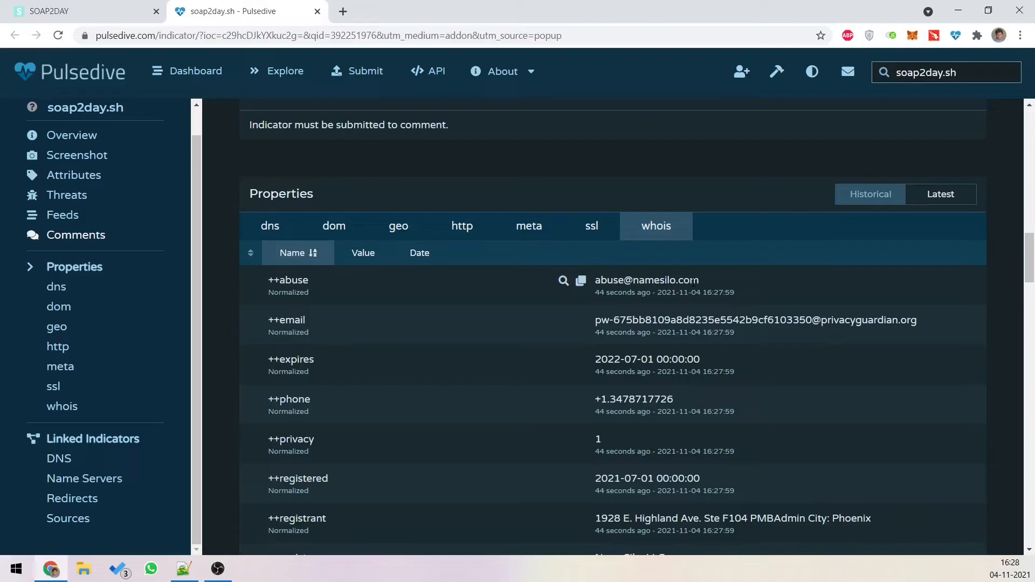
{"action": "left_click", "coordinate": [317, 11]}
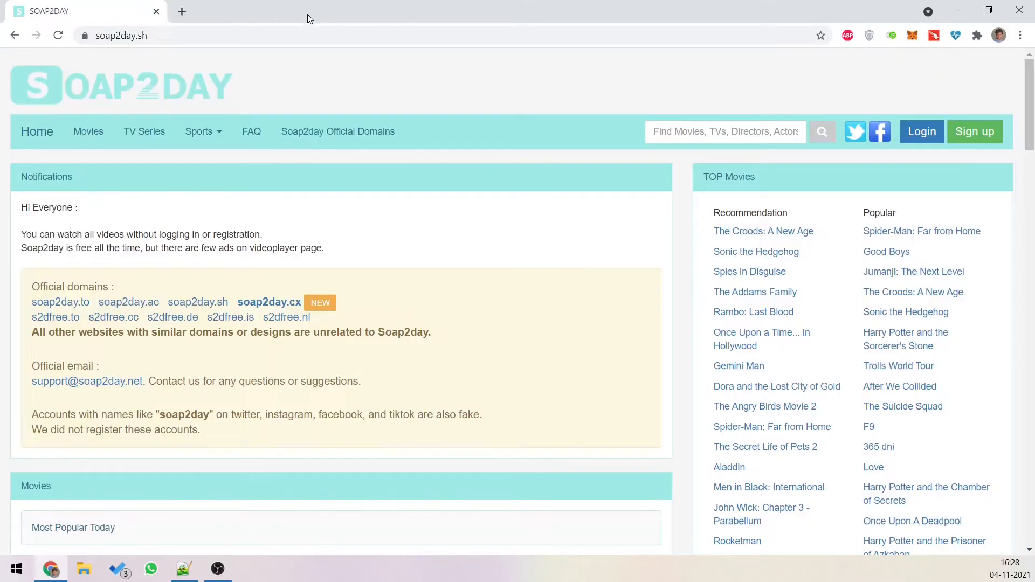
Step: Go to the Aditya Birla Group website, adityabirla.com, in place of the soap2day page
{"action": "left_click", "coordinate": [283, 31]}
{"action": "type", "text": "adityabi"}
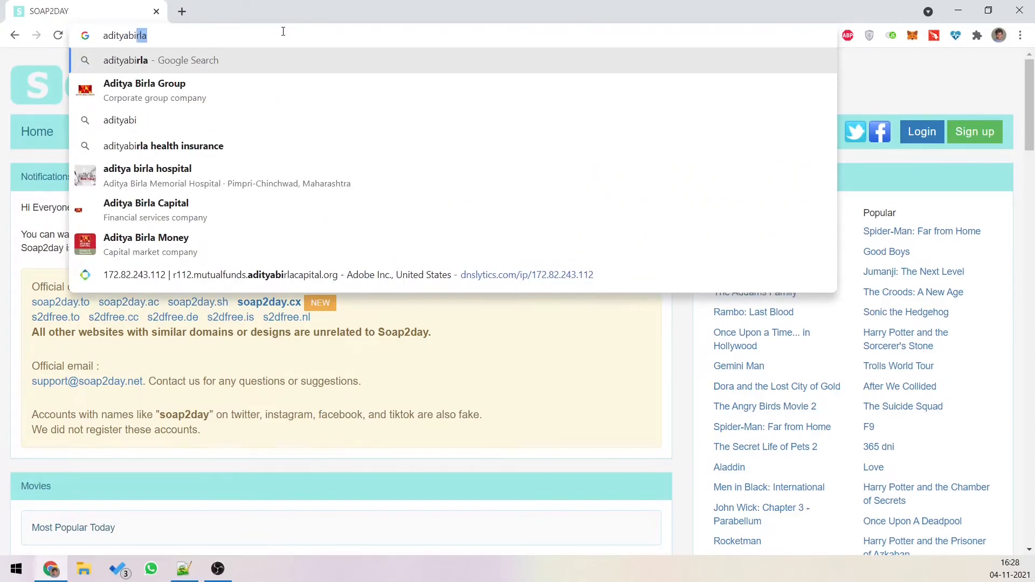
{"action": "key", "text": "Return"}
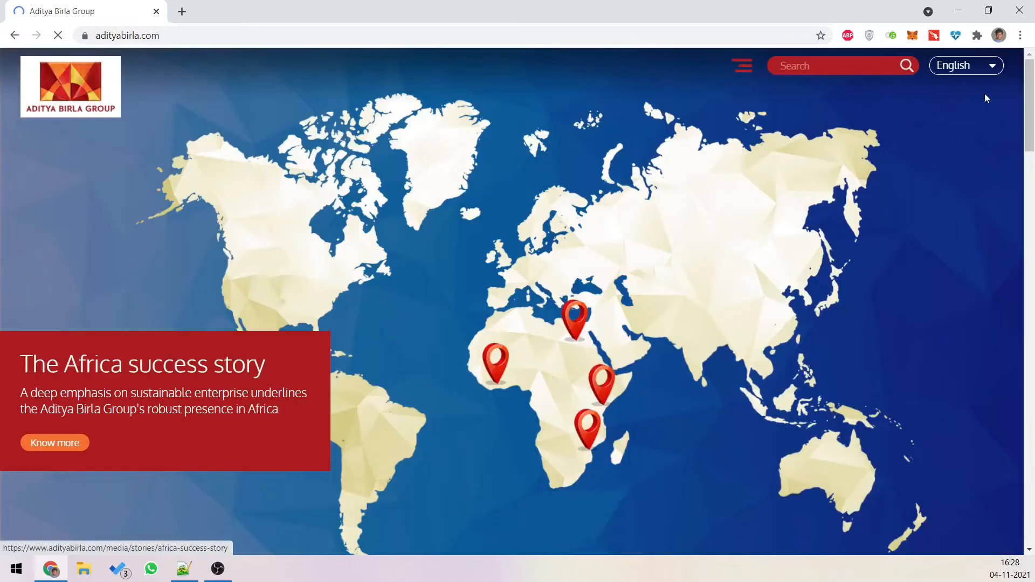
{"action": "left_click", "coordinate": [959, 34]}
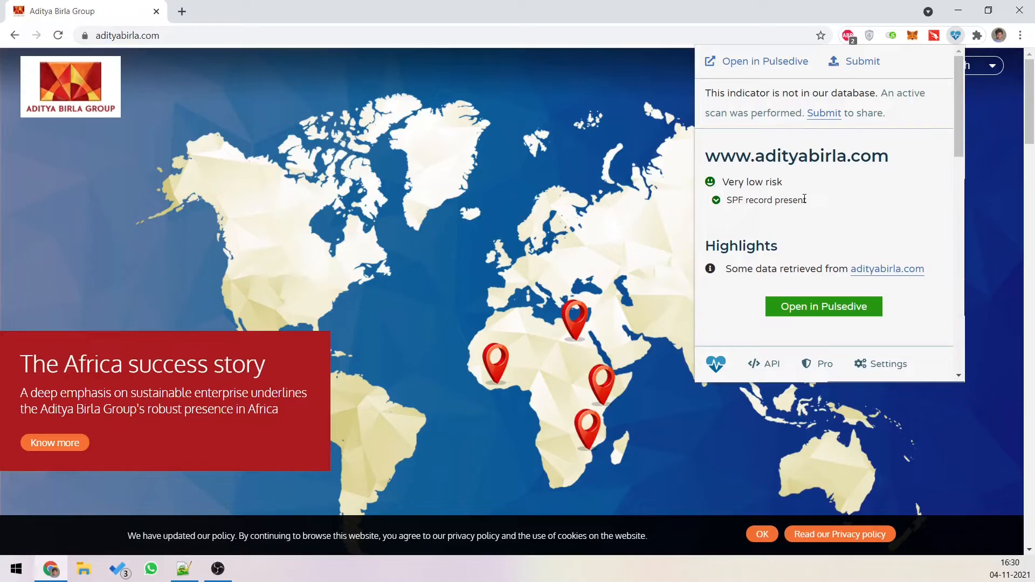
{"action": "scroll", "coordinate": [805, 199], "scroll_direction": "down", "scroll_amount": 6}
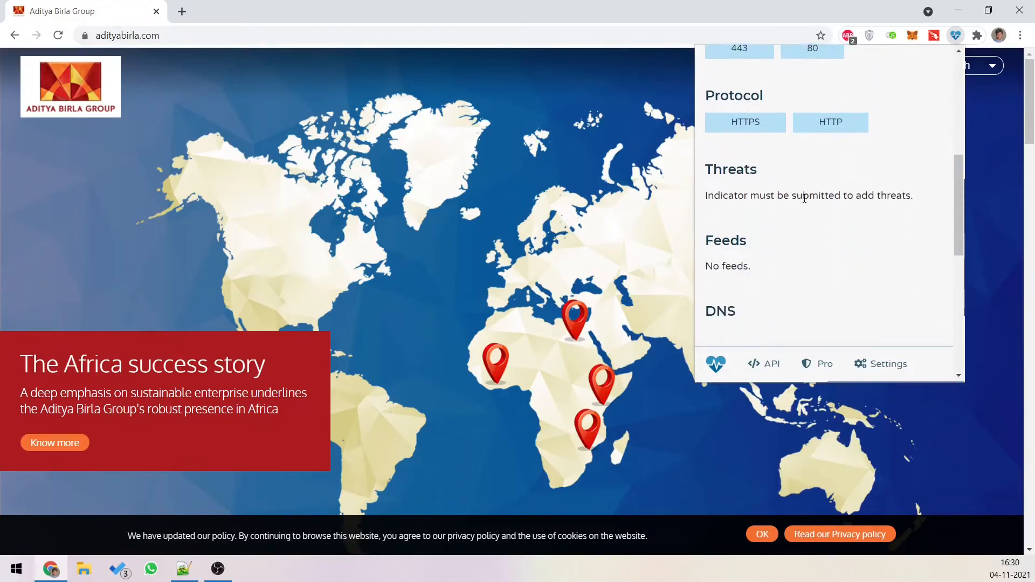
{"action": "scroll", "coordinate": [804, 199], "scroll_direction": "up", "scroll_amount": 5}
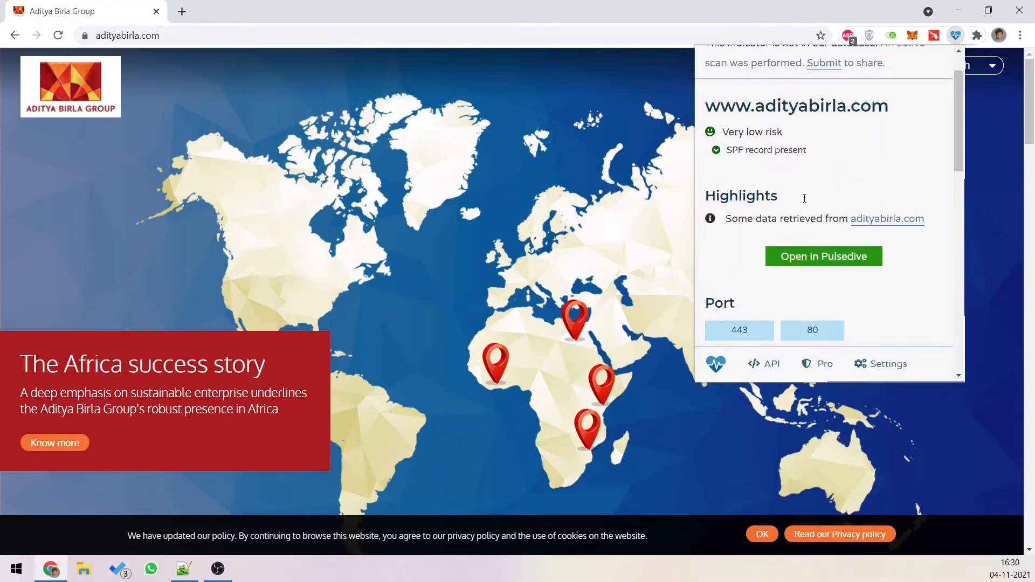
{"action": "scroll", "coordinate": [804, 199], "scroll_direction": "up", "scroll_amount": 1}
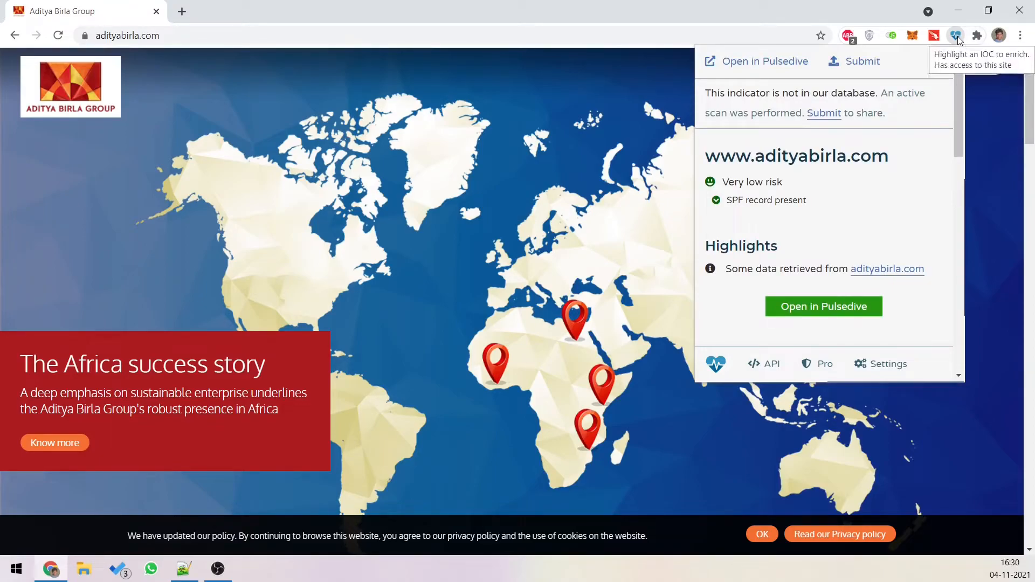
{"action": "left_click", "coordinate": [957, 40]}
Step: Open a new Chrome window with the Person 1 profile and search Google for "autoruns download"
{"action": "left_click", "coordinate": [51, 570]}
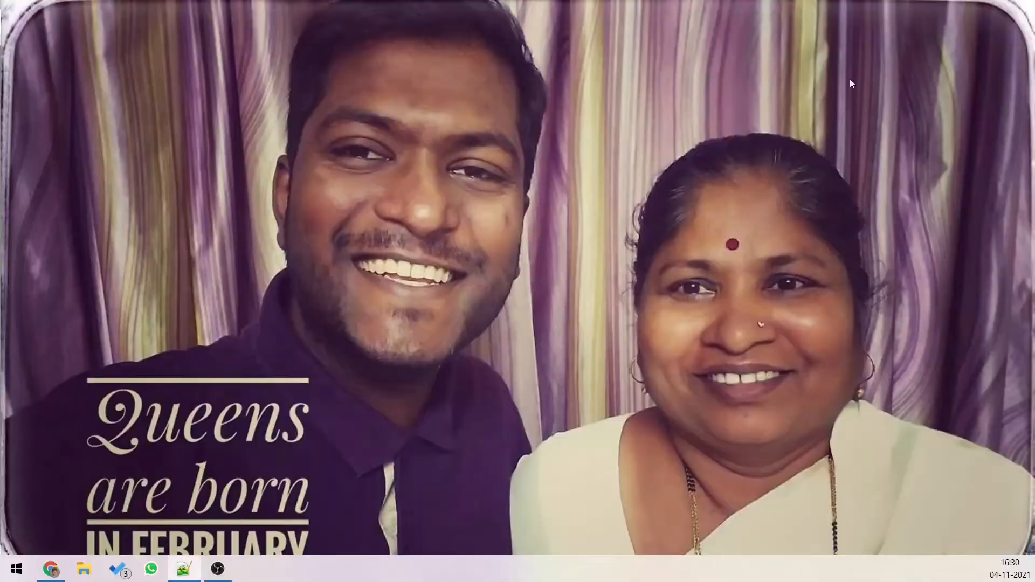
{"action": "left_click", "coordinate": [51, 571]}
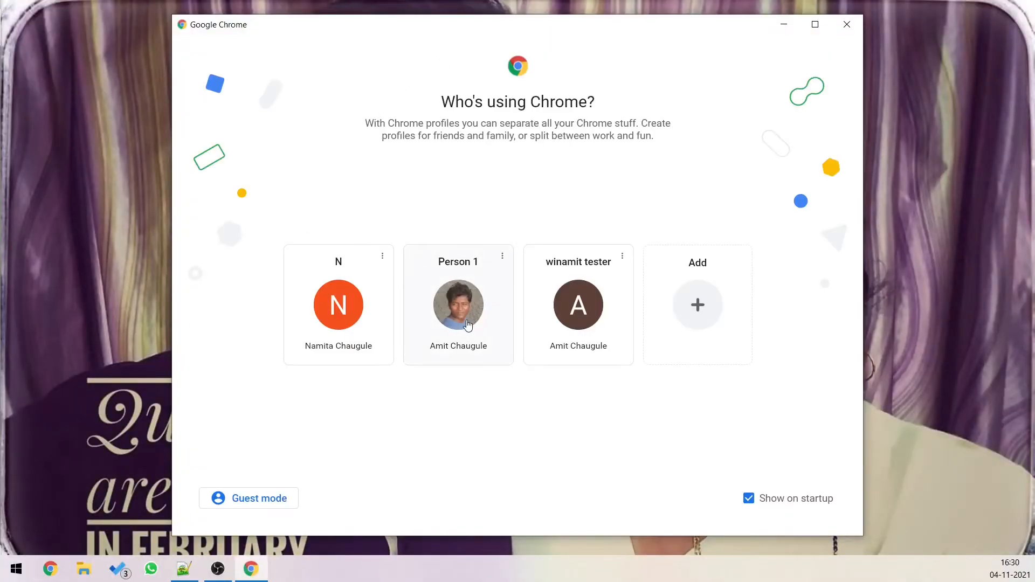
{"action": "left_click", "coordinate": [466, 324]}
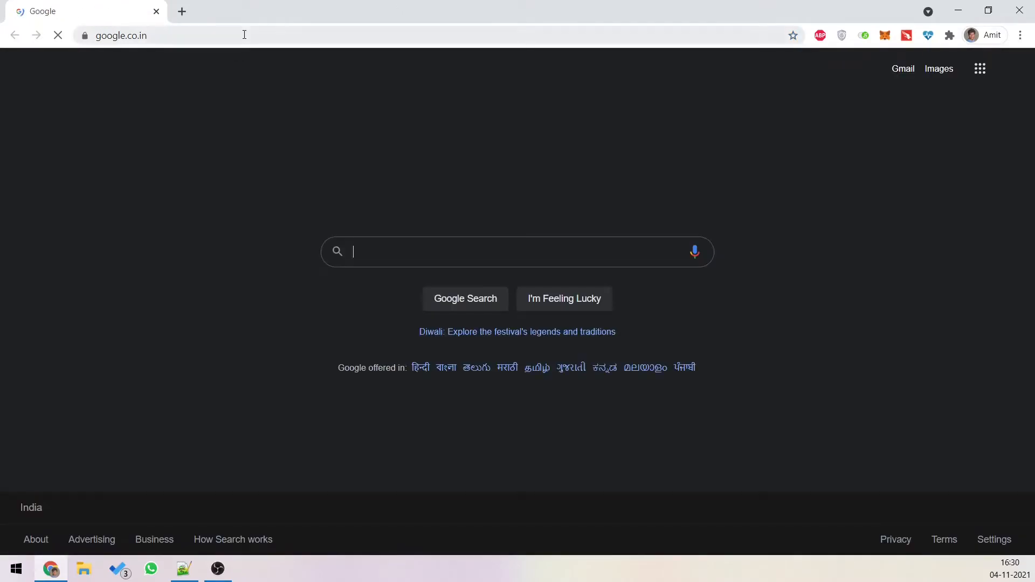
{"action": "left_click", "coordinate": [244, 35]}
{"action": "type", "text": "aut"}
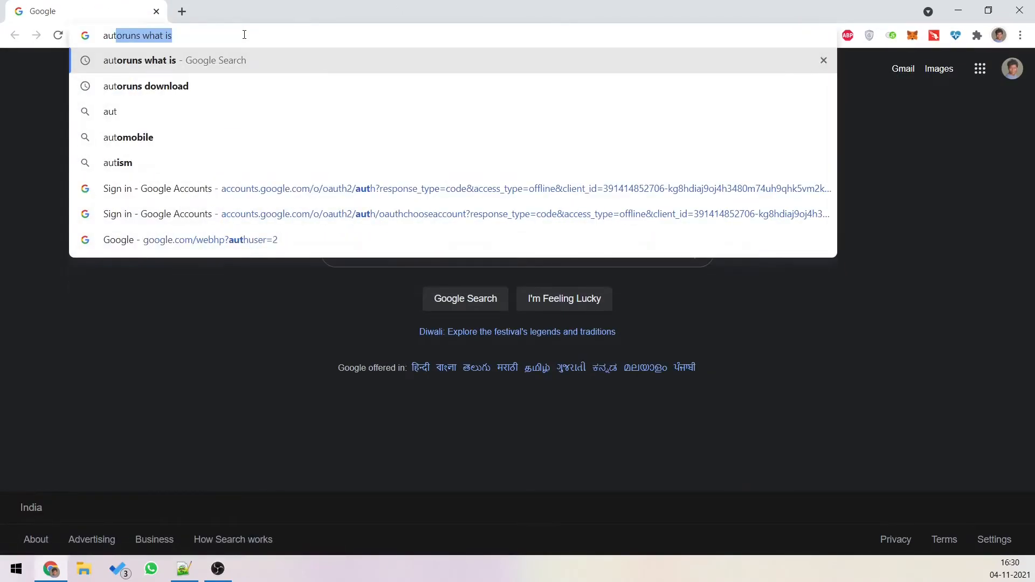
{"action": "type", "text": "oruns"}
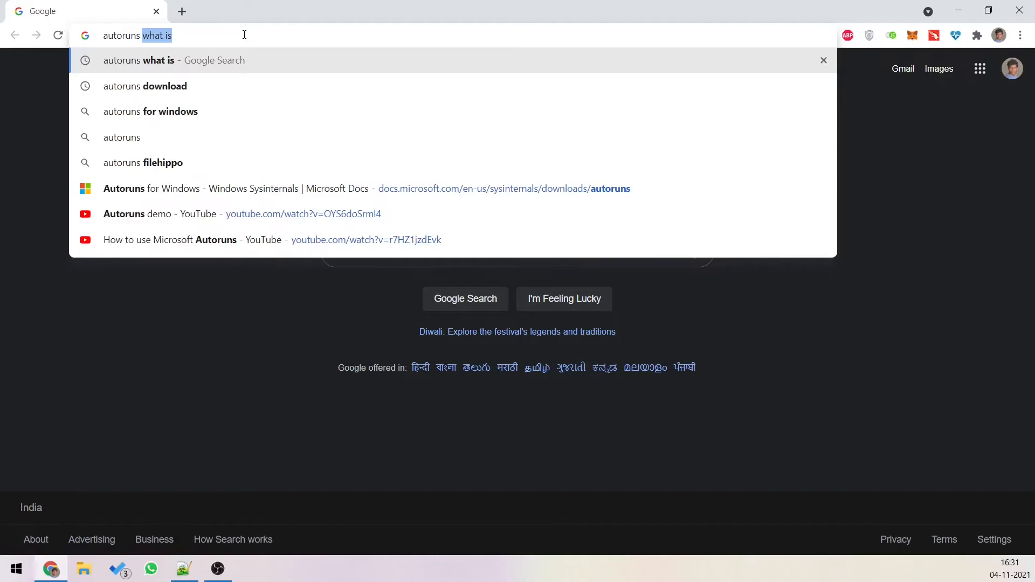
{"action": "key", "text": "Down"}
{"action": "key", "text": "Return"}
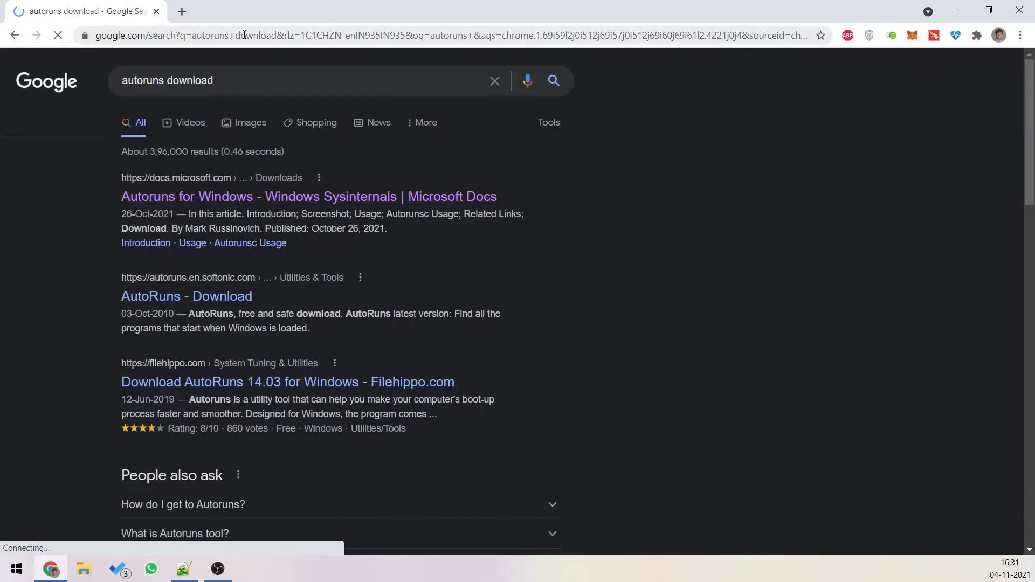
Step: Open the Microsoft Docs page for Autoruns for Windows, locate its download link, and close the page
{"action": "left_click", "coordinate": [151, 208]}
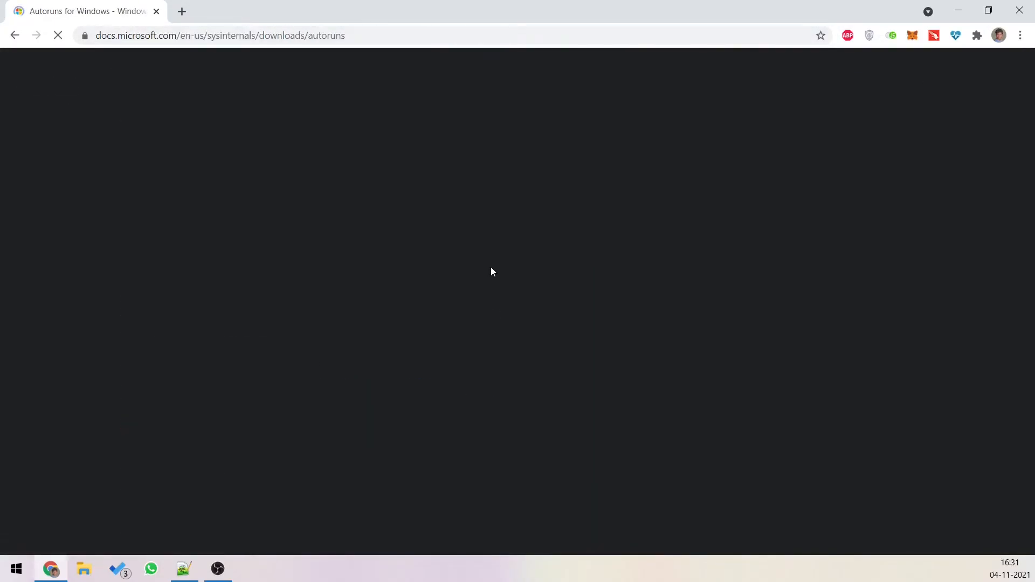
{"action": "scroll", "coordinate": [490, 267], "scroll_direction": "down", "scroll_amount": 2}
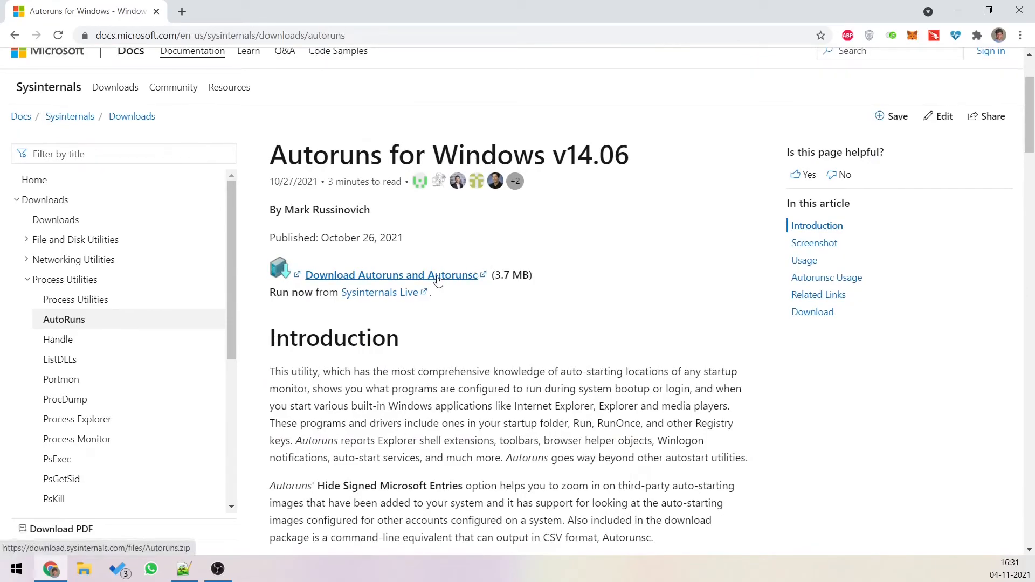
{"action": "left_click", "coordinate": [156, 11]}
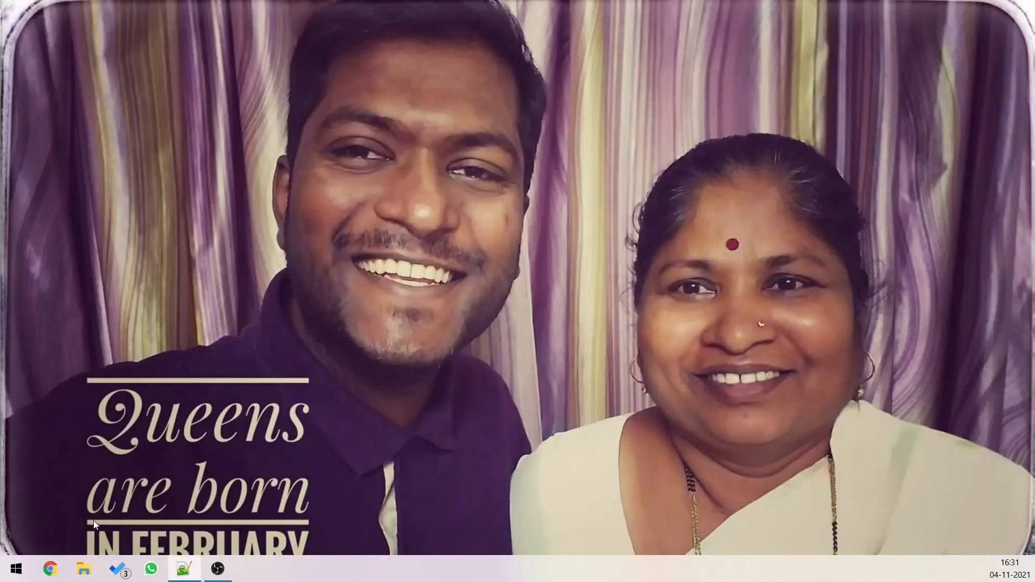
Step: Open the extracted Autoruns folder in Downloads and run the Autoruns64 application
{"action": "left_click", "coordinate": [84, 570]}
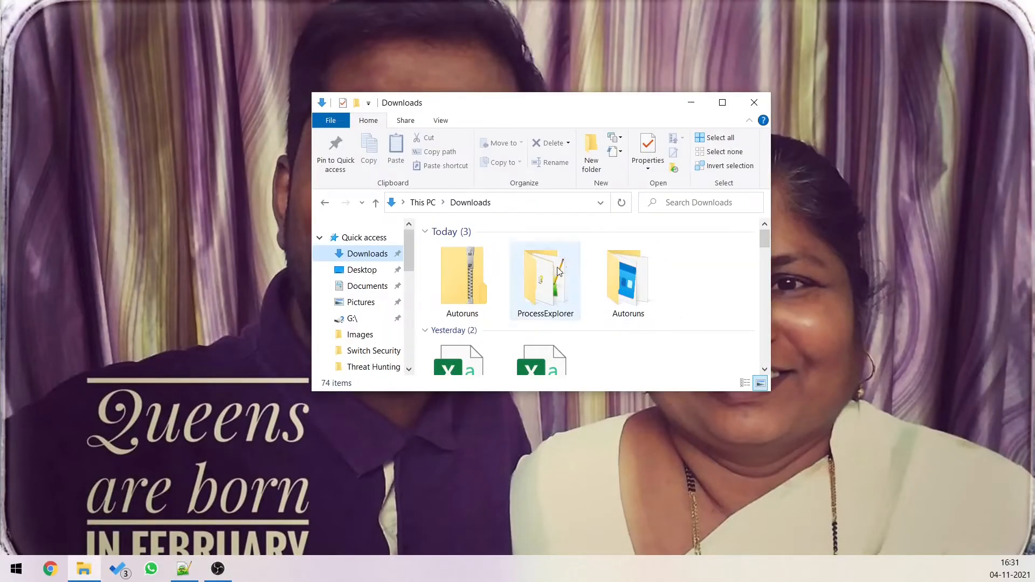
{"action": "double_click", "coordinate": [619, 286]}
{"action": "left_click", "coordinate": [481, 277]}
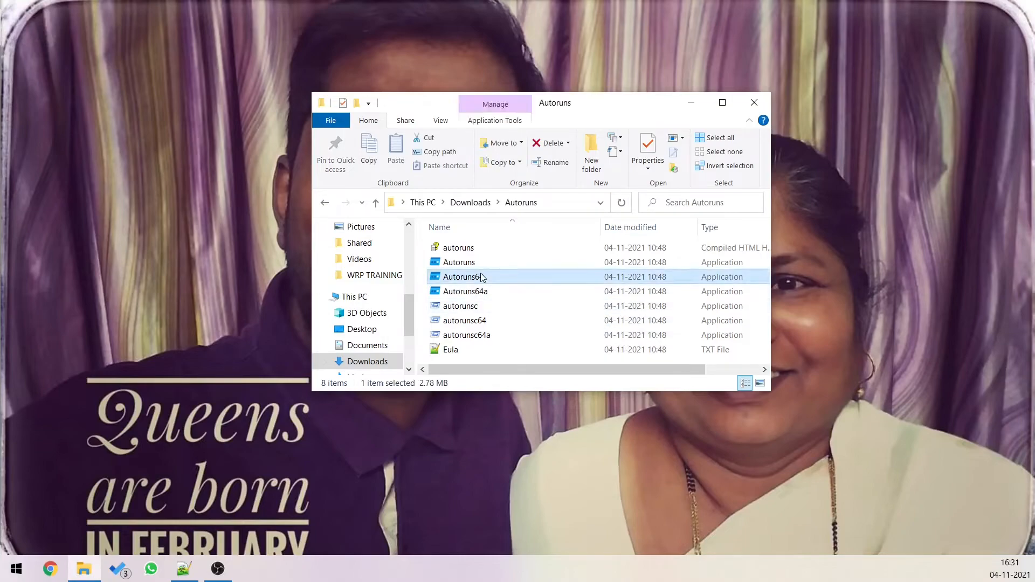
{"action": "double_click", "coordinate": [482, 277]}
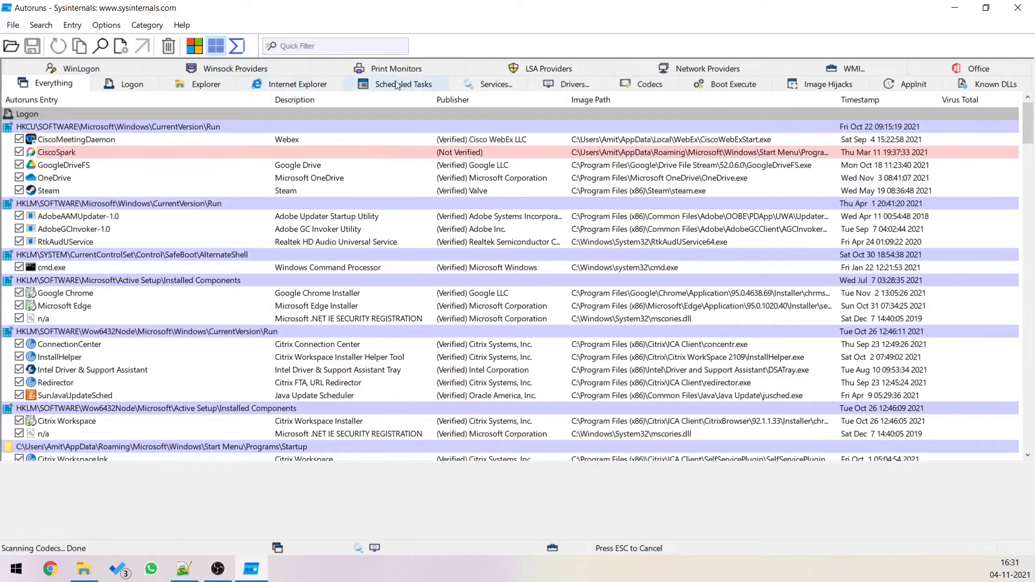
Step: Show only the Services entries in Autoruns and look through their publishers and image paths
{"action": "left_click", "coordinate": [522, 81]}
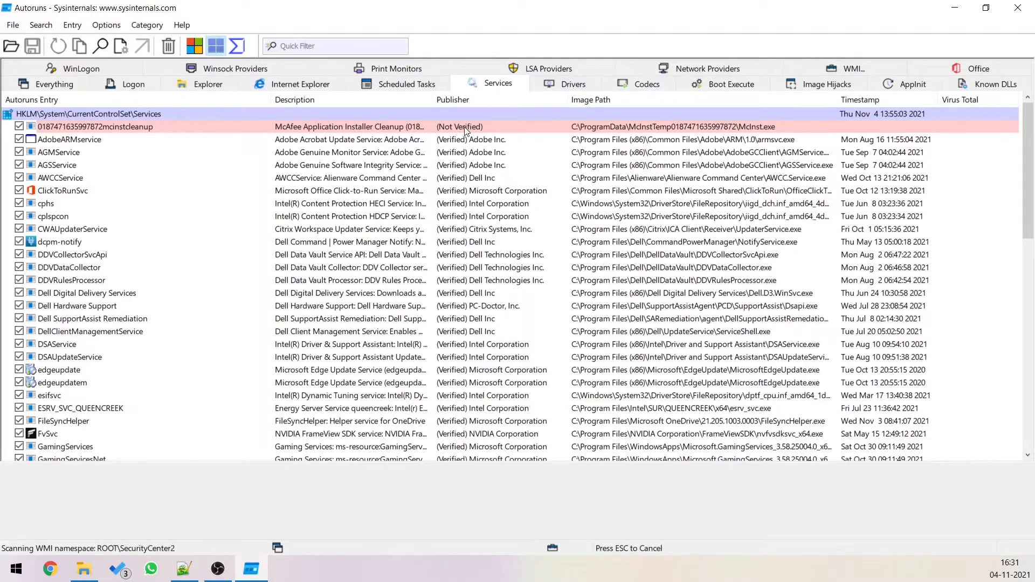
{"action": "left_click", "coordinate": [476, 218]}
{"action": "scroll", "coordinate": [476, 221], "scroll_direction": "down", "scroll_amount": 7}
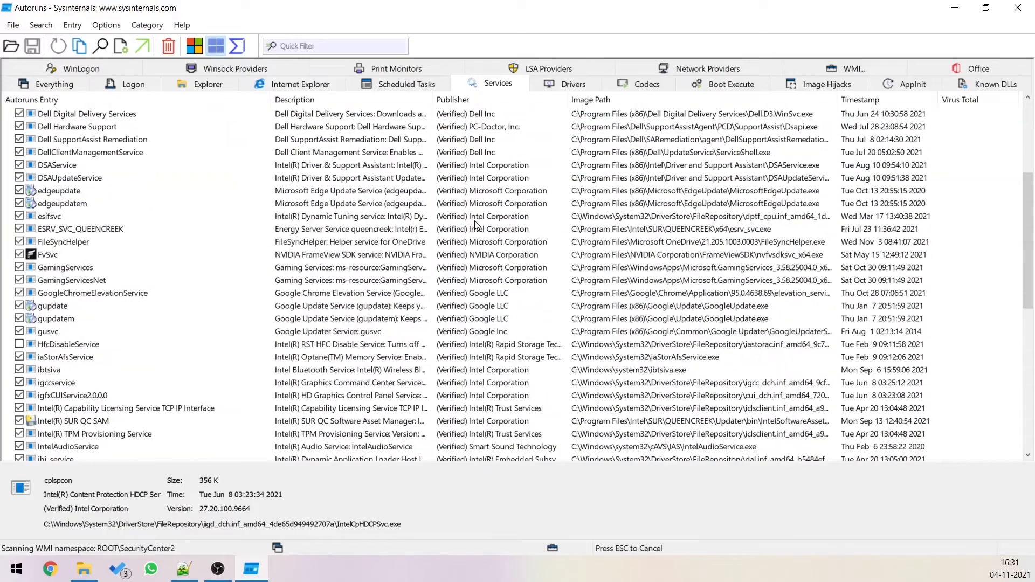
{"action": "scroll", "coordinate": [362, 220], "scroll_direction": "up", "scroll_amount": 10}
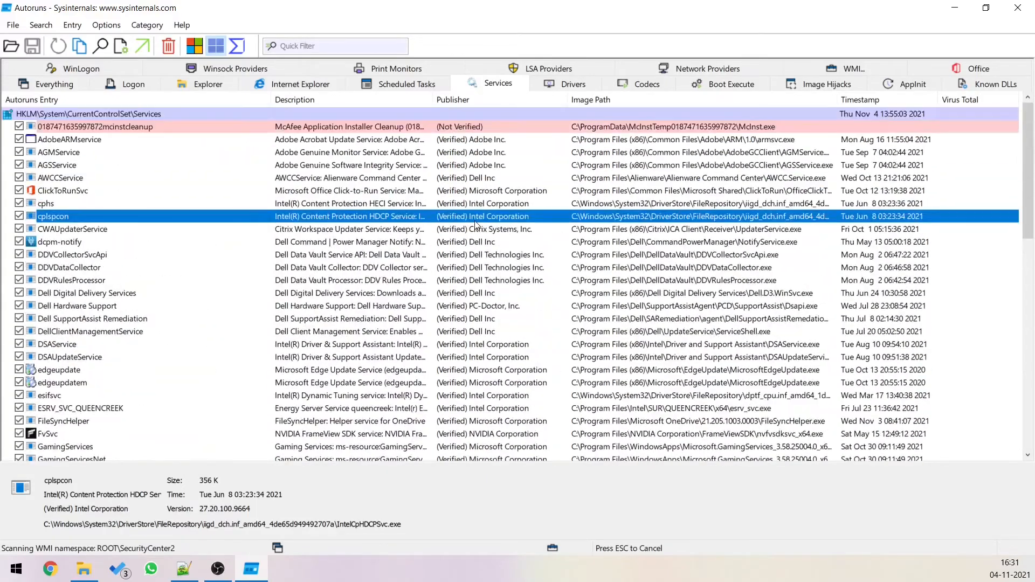
Step: Search online for the AGSService entry, review the results, and close them
{"action": "right_click", "coordinate": [362, 169]}
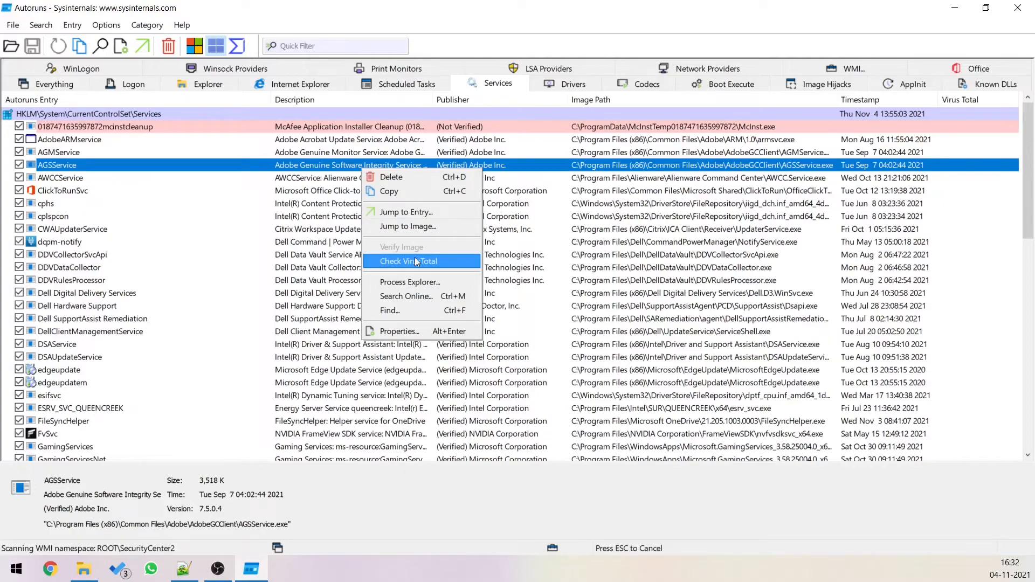
{"action": "left_click", "coordinate": [407, 296]}
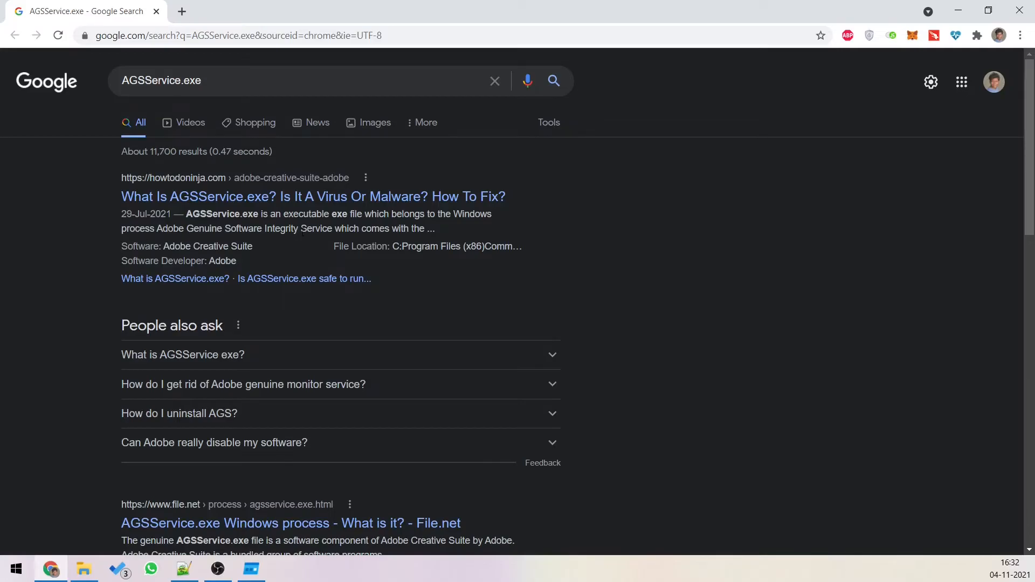
{"action": "double_click", "coordinate": [376, 228]}
{"action": "left_click", "coordinate": [156, 13]}
Step: Search online for the unverified McAfee Application Installer Cleanup service, review the McInst.exe results, and close them
{"action": "left_click", "coordinate": [318, 125]}
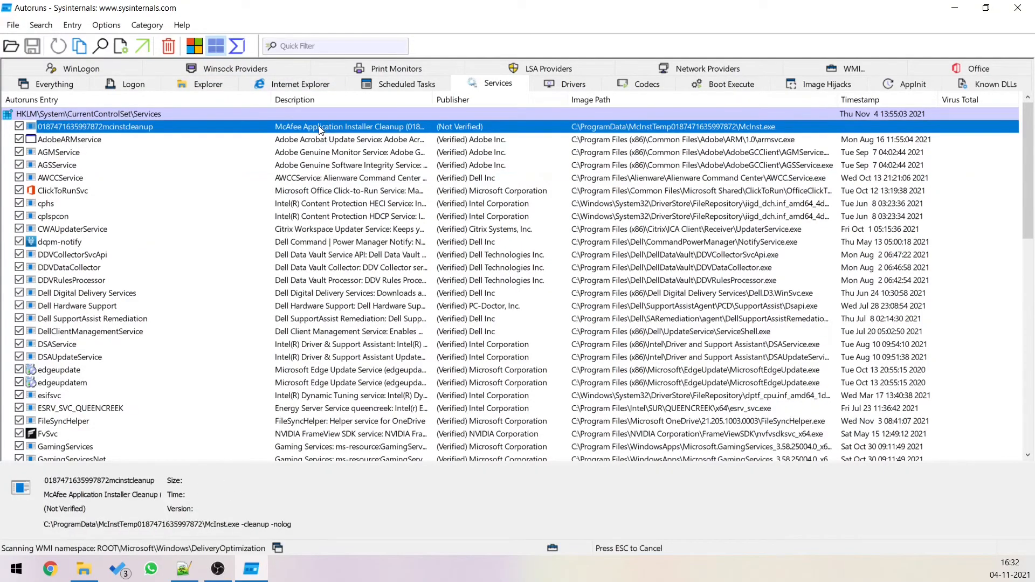
{"action": "right_click", "coordinate": [319, 128]}
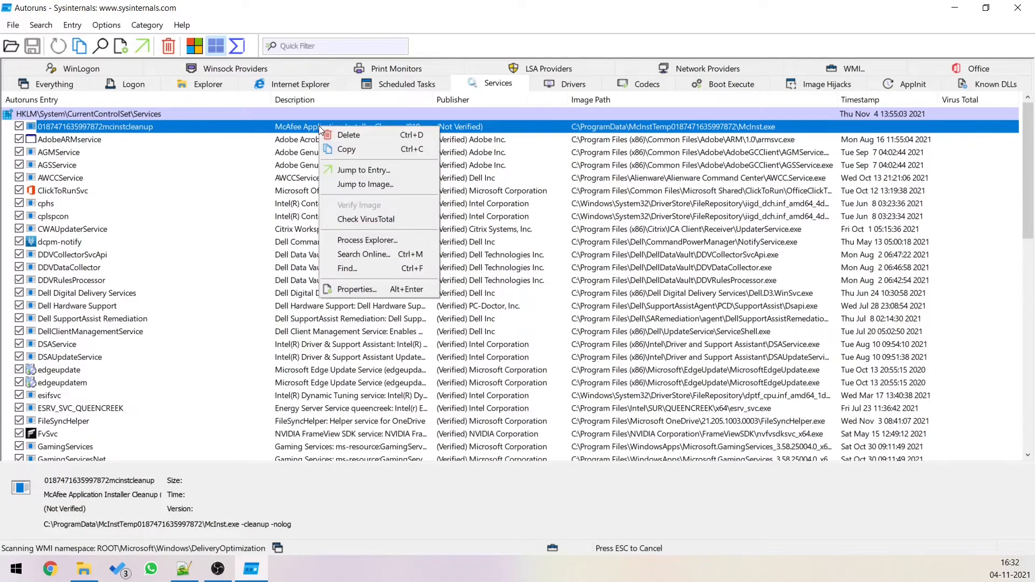
{"action": "left_click", "coordinate": [384, 253]}
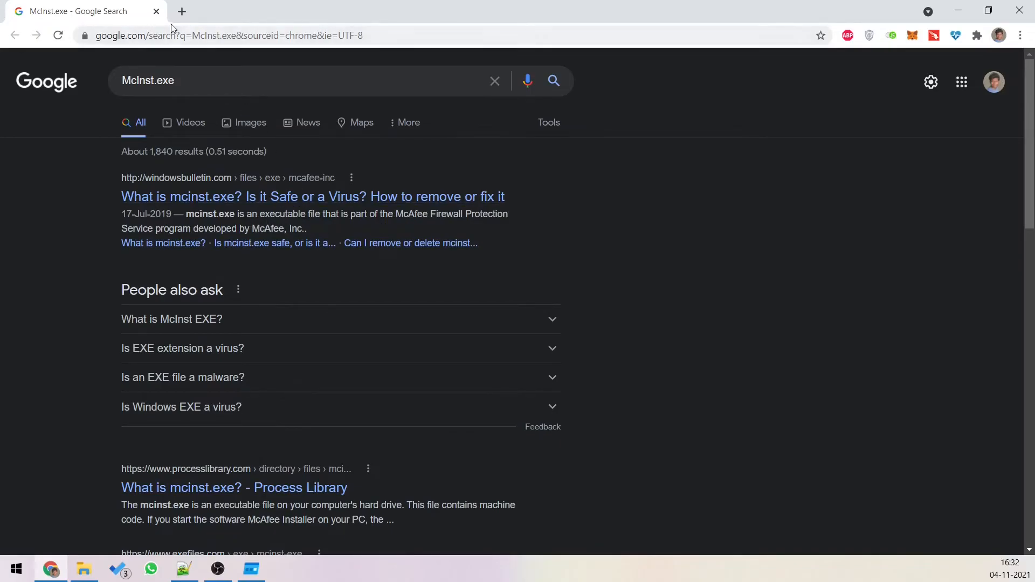
{"action": "left_click", "coordinate": [157, 13]}
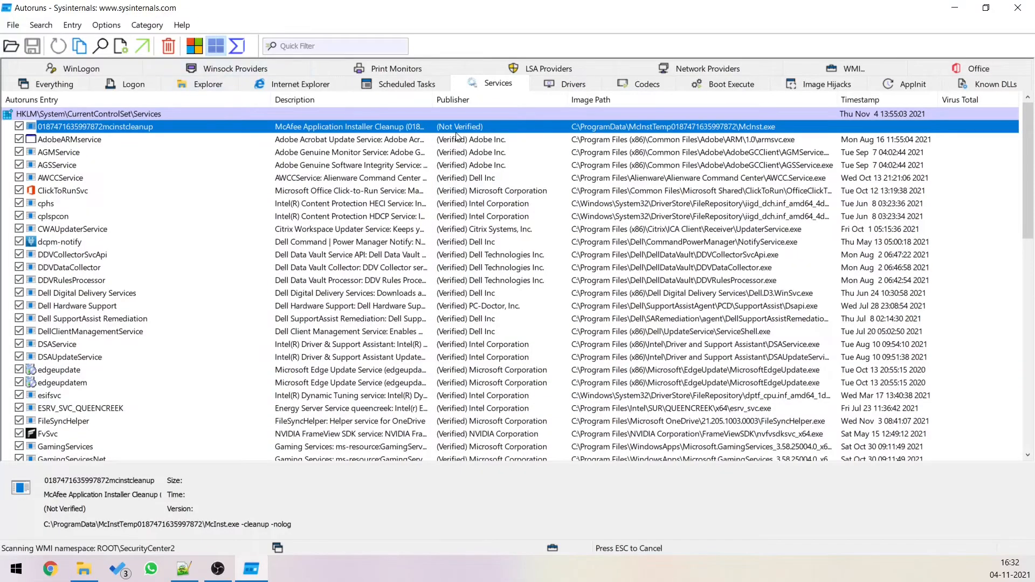
Step: Review the Logon autostart entries and the Codecs entries, selecting the unverified vidc.DIVX codec
{"action": "left_click", "coordinate": [130, 84]}
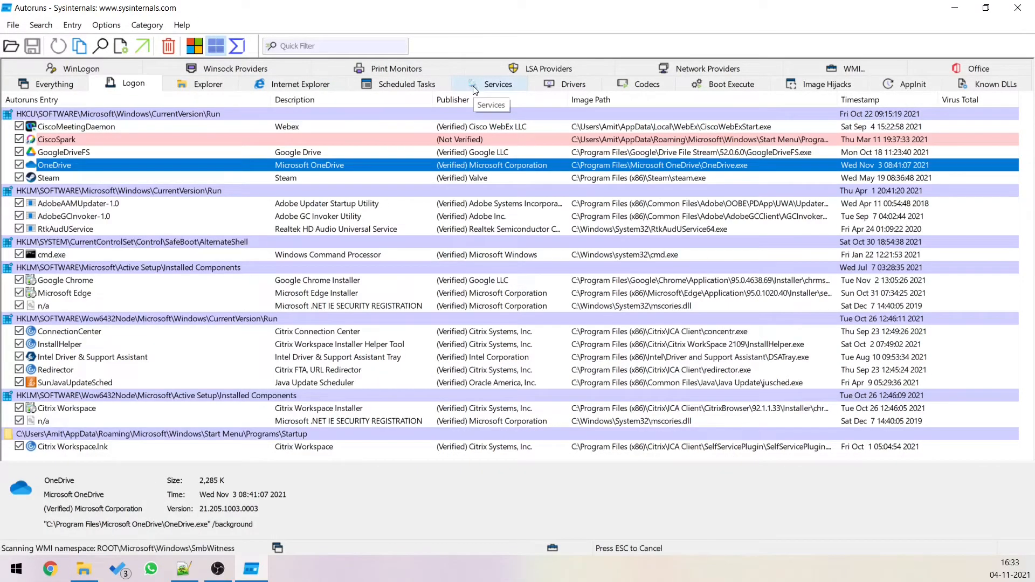
{"action": "left_click", "coordinate": [649, 84]}
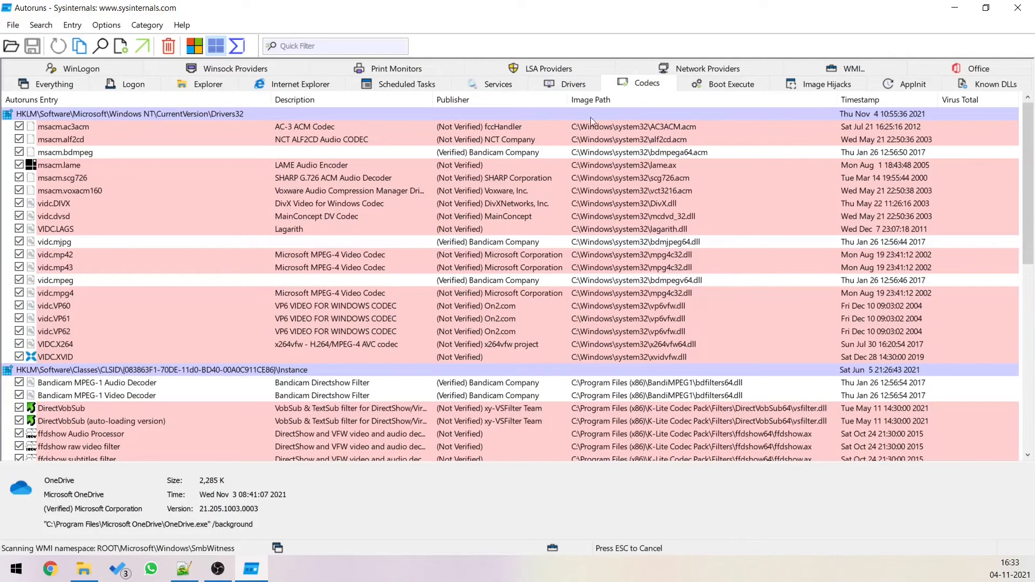
{"action": "left_click", "coordinate": [520, 204]}
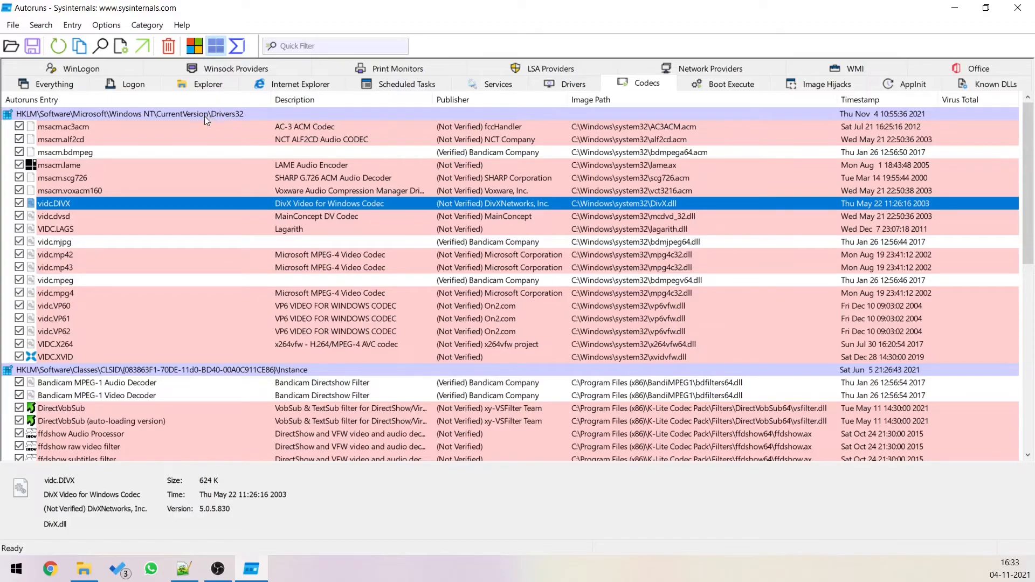
Step: Check the msacm.ac3acm codec against VirusTotal and open its detection report
{"action": "right_click", "coordinate": [294, 128]}
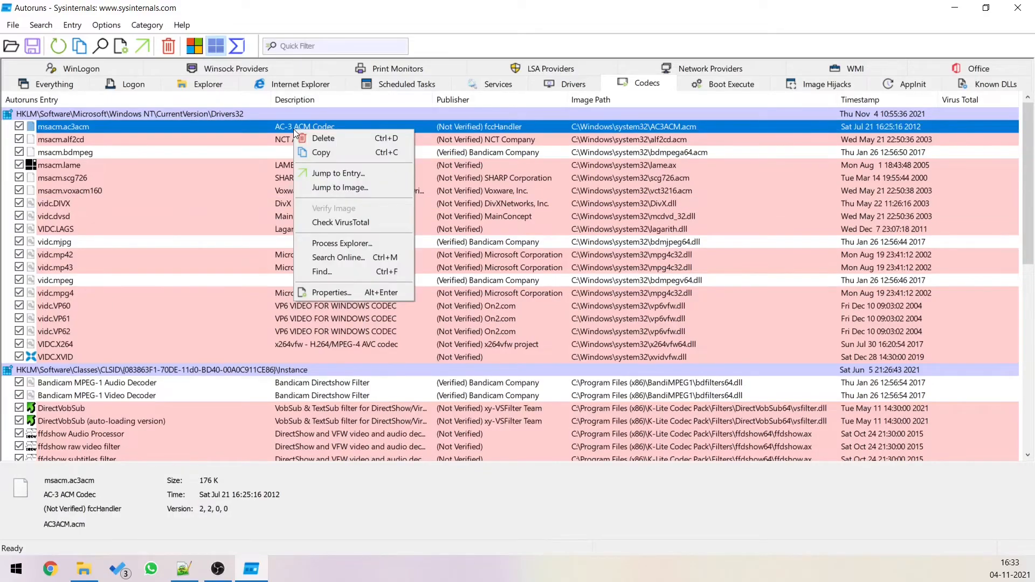
{"action": "left_click", "coordinate": [357, 225]}
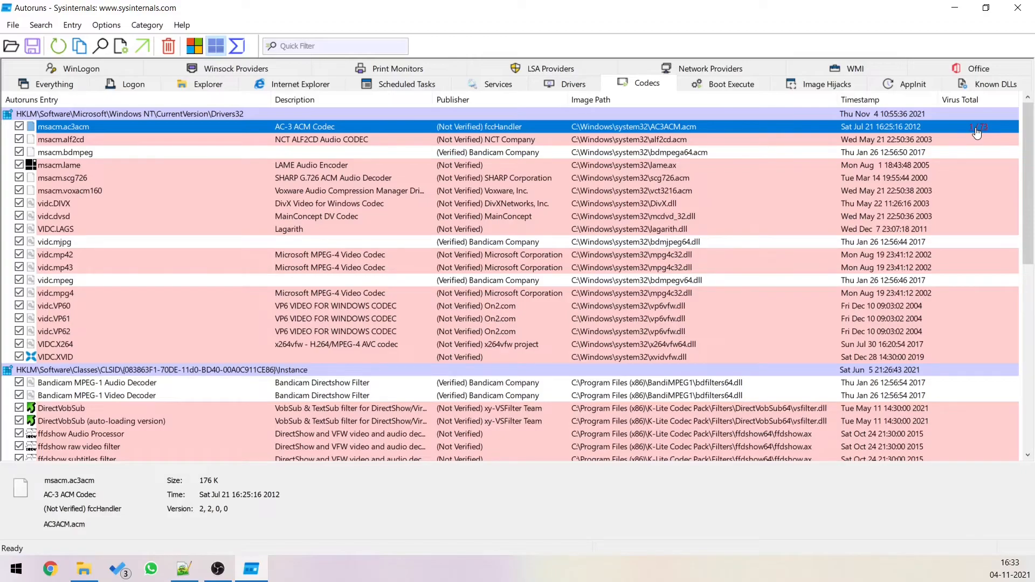
{"action": "left_click", "coordinate": [977, 130]}
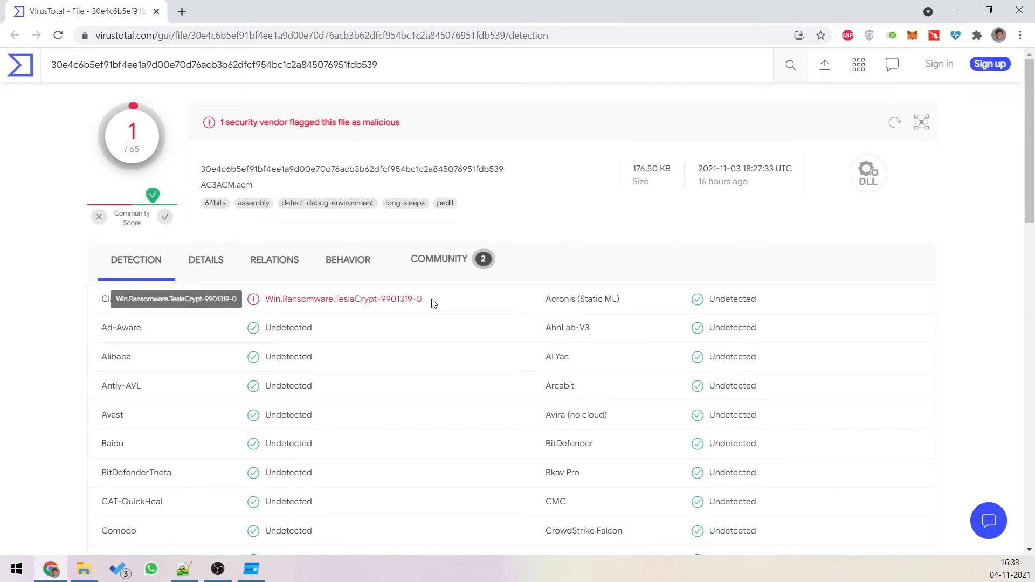
Step: Copy the ClamAV detection name Win.Ransomware.TeslaCrypt-9901319-0 from the report and search Google for it in a new tab
{"action": "left_click_drag", "start_coordinate": [426, 301], "coordinate": [266, 302]}
{"action": "key", "text": "ctrl+c"}
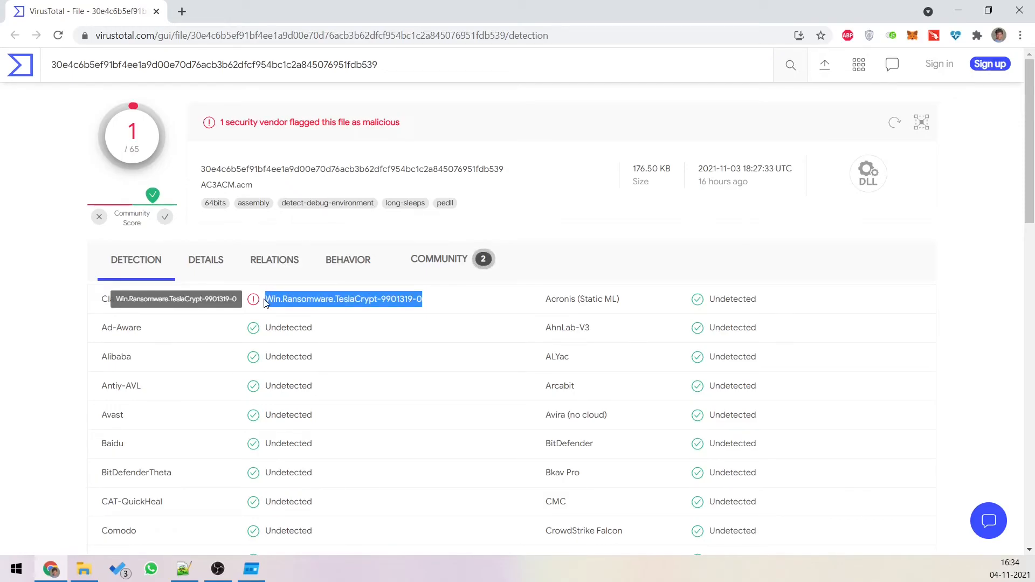
{"action": "left_click", "coordinate": [181, 20]}
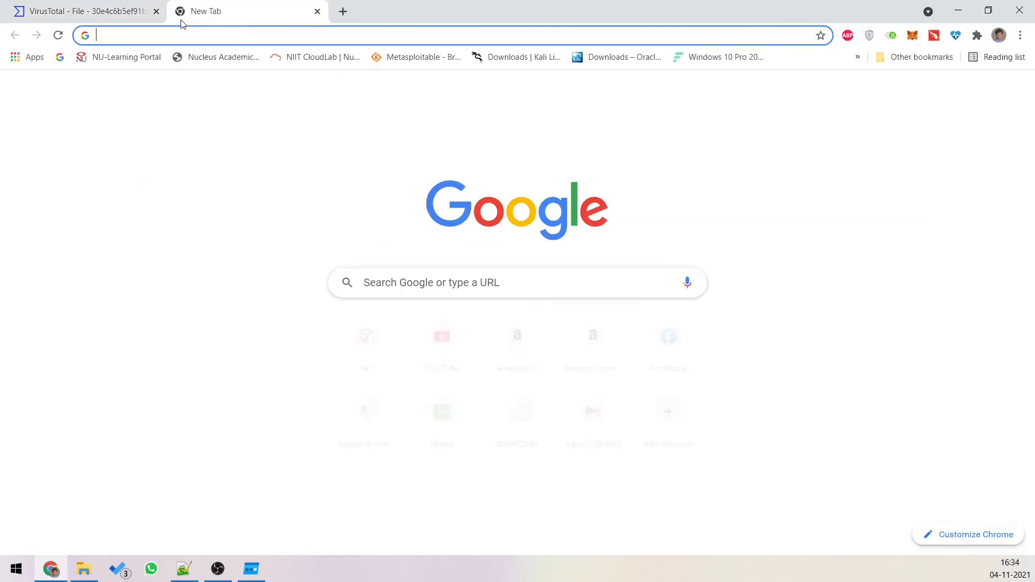
{"action": "key", "text": "ctrl+v"}
{"action": "key", "text": "Return"}
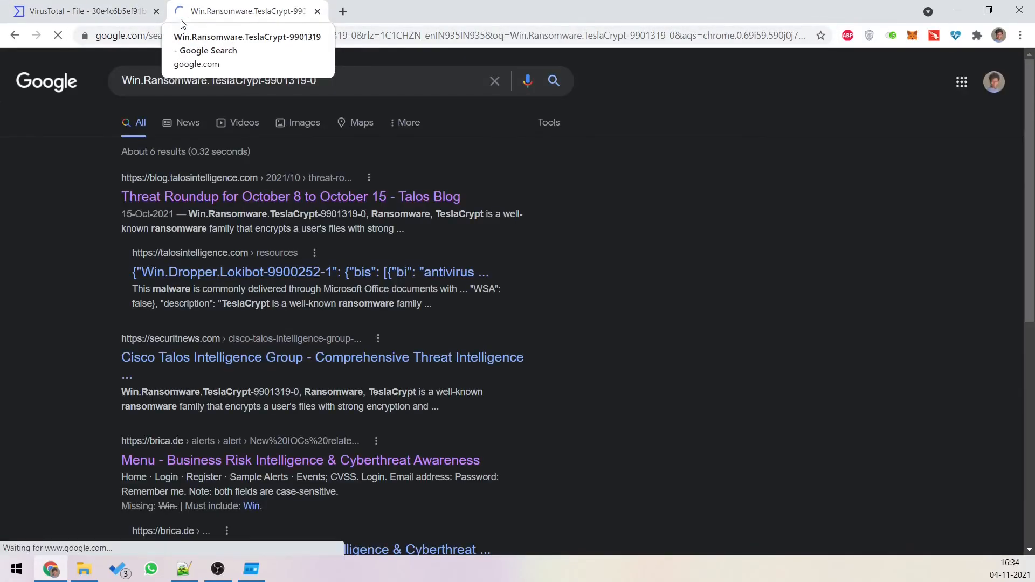
Step: Find the TeslaCrypt detection name in the Talos October 8 to October 15 Threat Roundup, read its entry, and close the article and VirusTotal report
{"action": "left_click", "coordinate": [300, 194]}
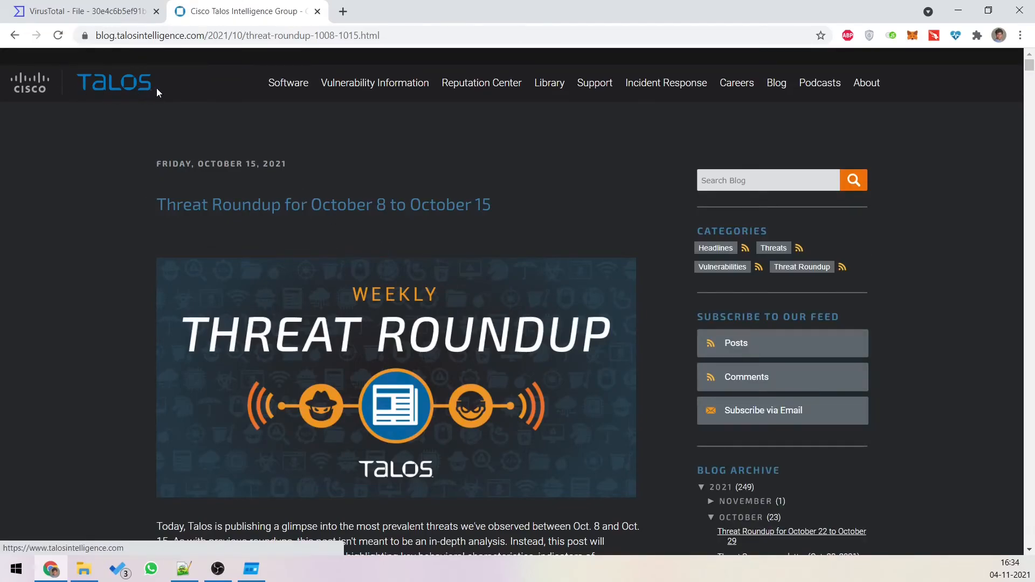
{"action": "scroll", "coordinate": [75, 241], "scroll_direction": "down", "scroll_amount": 8}
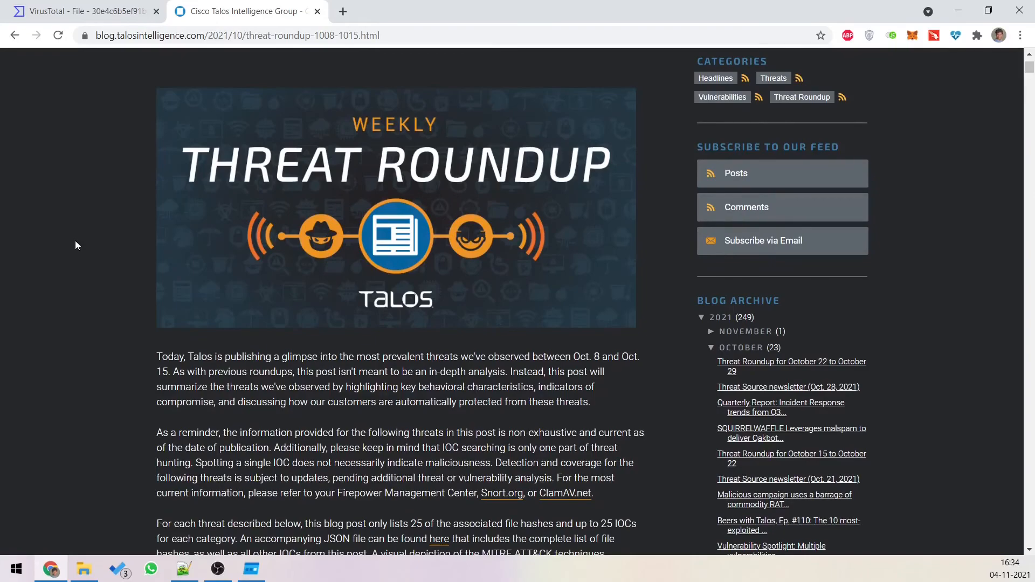
{"action": "scroll", "coordinate": [75, 241], "scroll_direction": "down", "scroll_amount": 4}
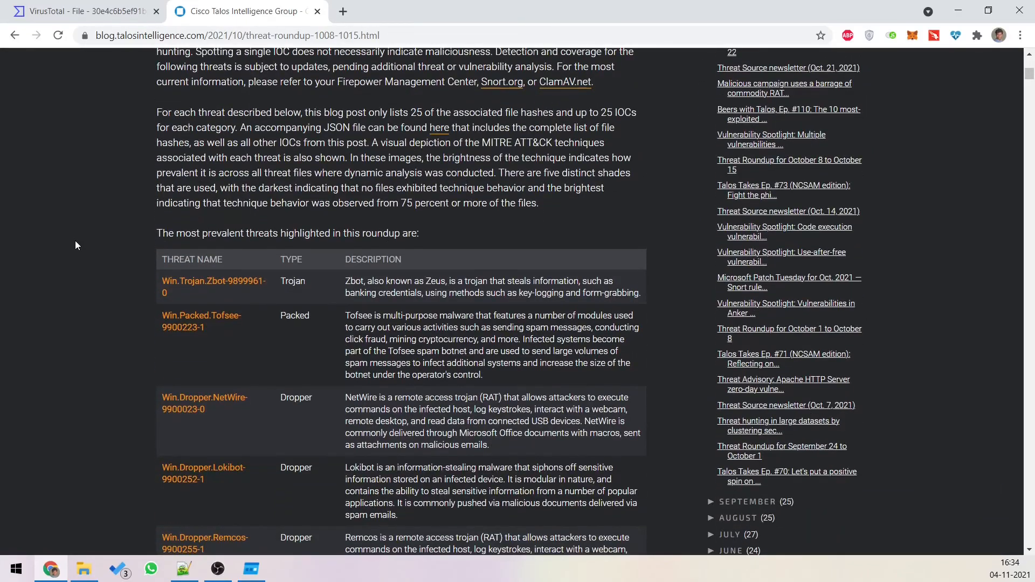
{"action": "key", "text": "ctrl+f"}
{"action": "key", "text": "ctrl+v"}
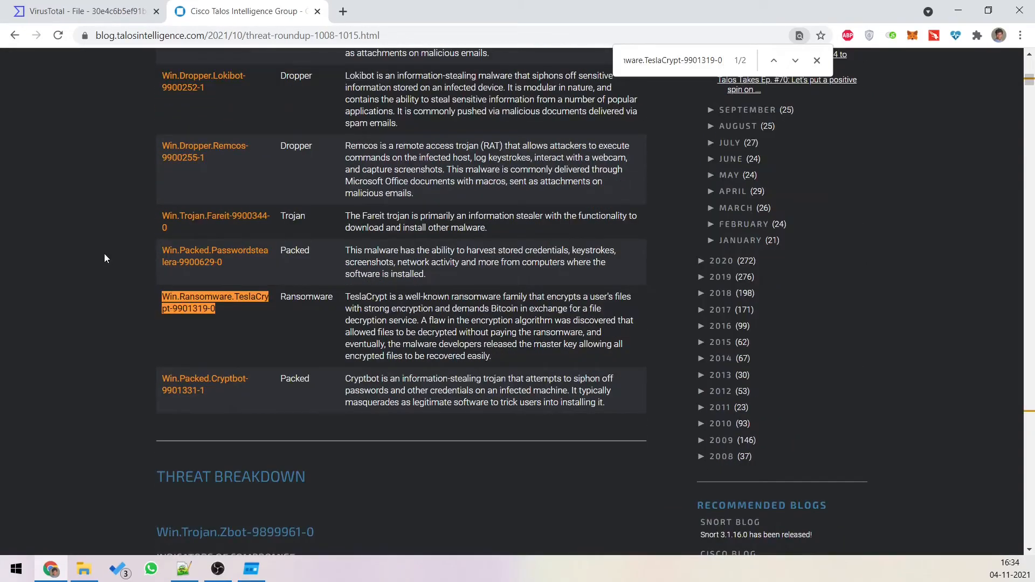
{"action": "double_click", "coordinate": [324, 299]}
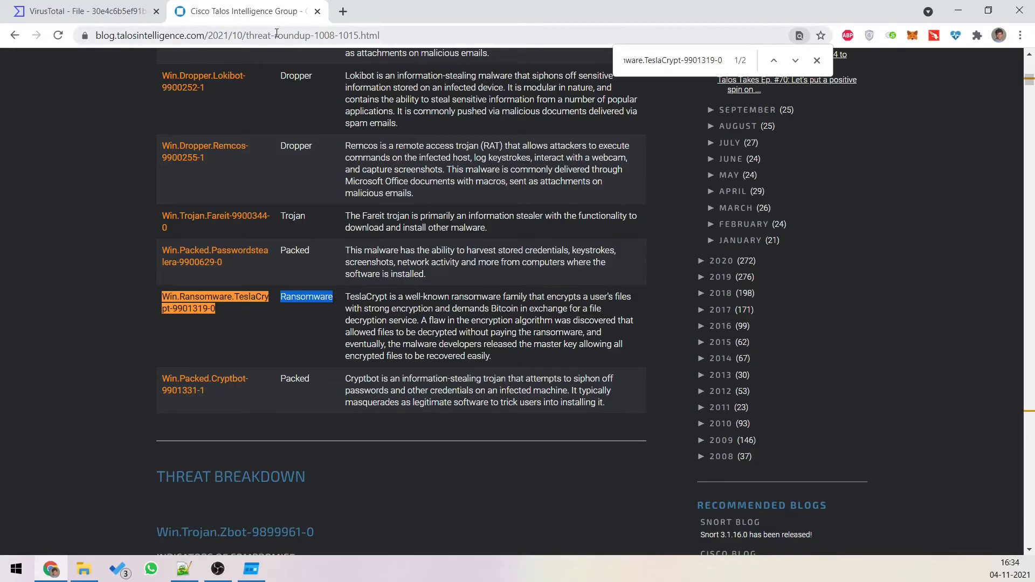
{"action": "left_click", "coordinate": [317, 11]}
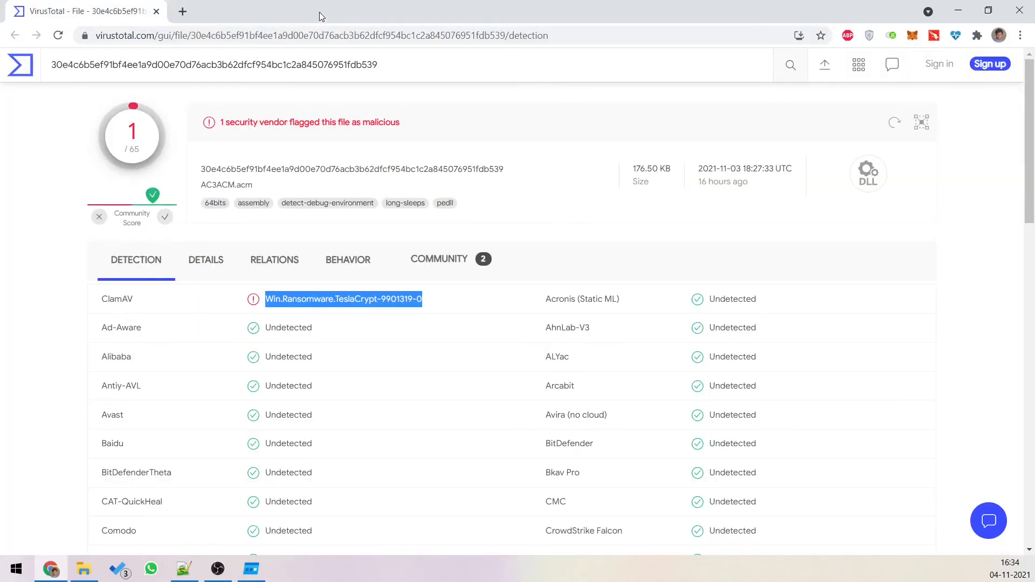
{"action": "left_click", "coordinate": [157, 12]}
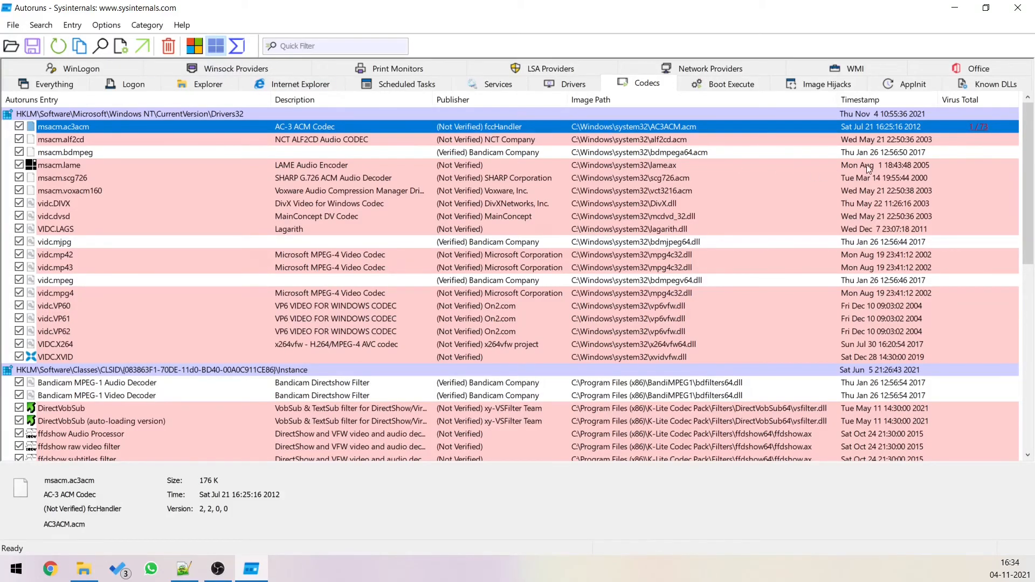
Step: Check all codecs under the Drivers32 registry key against VirusTotal
{"action": "left_click", "coordinate": [221, 116]}
{"action": "right_click", "coordinate": [404, 115]}
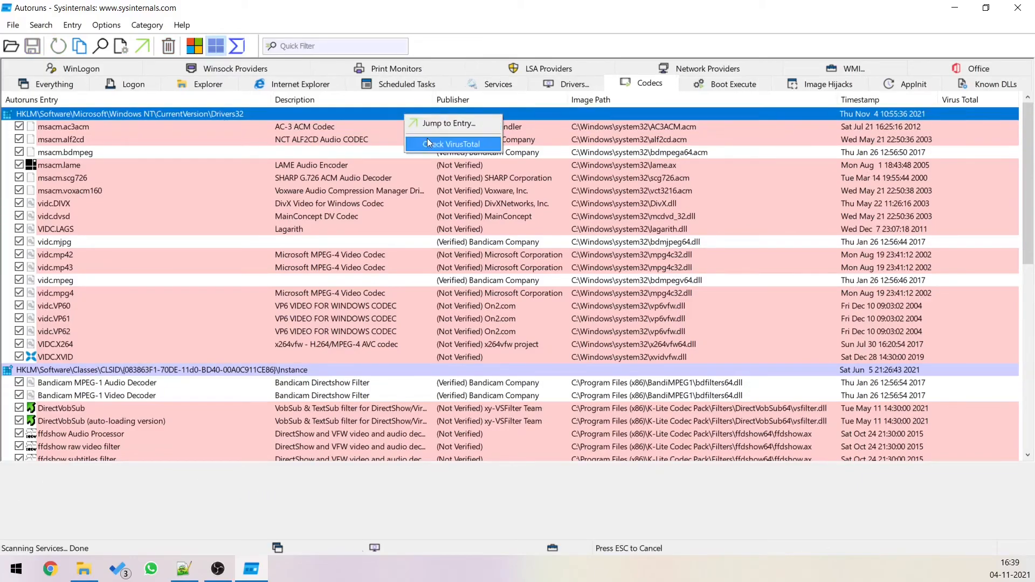
{"action": "left_click", "coordinate": [428, 143]}
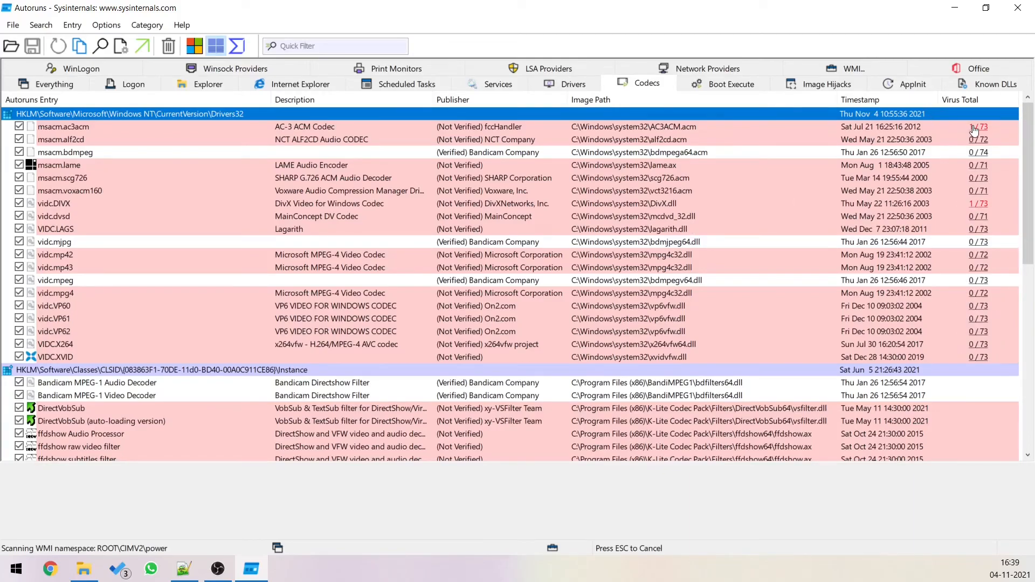
Step: Open the VirusTotal report for msacm.ac3acm from its detection ratio, review it, and return to Autoruns
{"action": "left_click", "coordinate": [942, 131]}
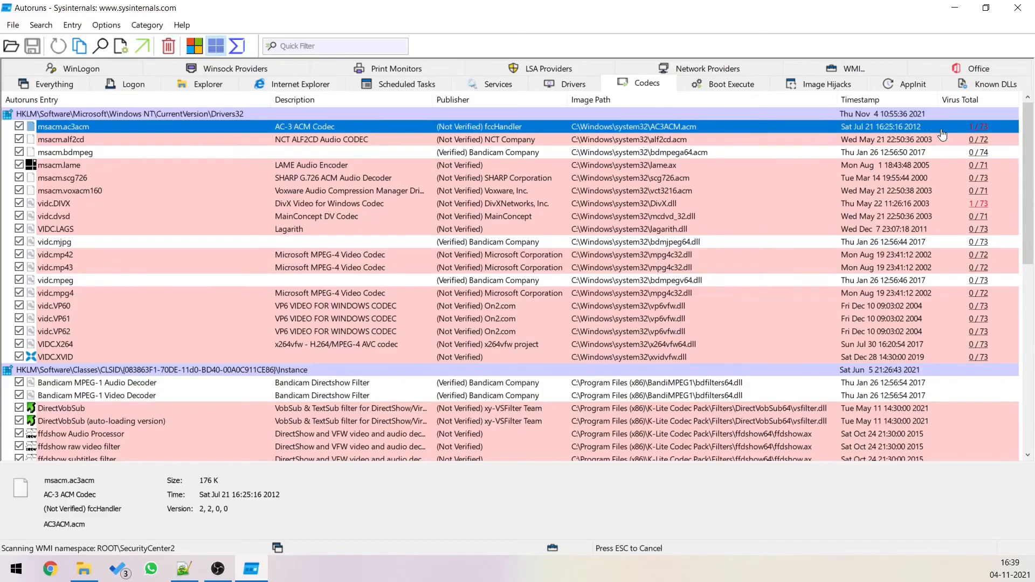
{"action": "left_click", "coordinate": [976, 130]}
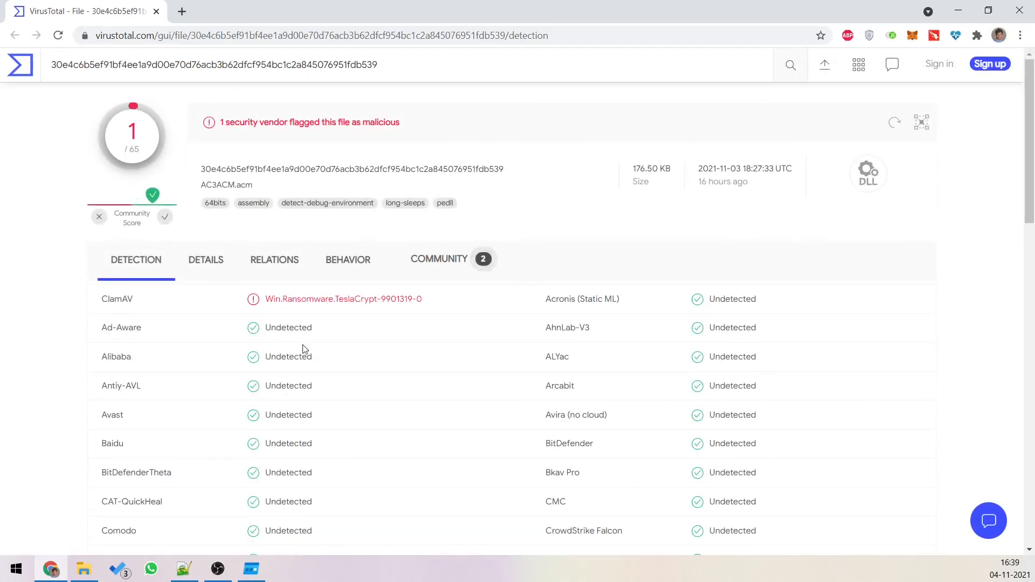
{"action": "key", "text": "alt+Tab"}
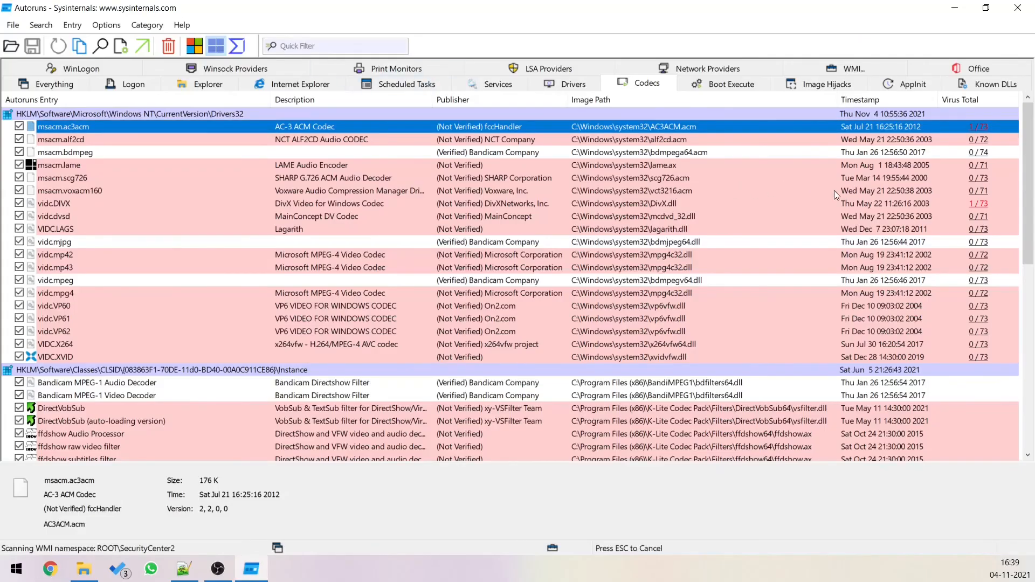
Step: Examine the file properties of DivX.dll and AC3ACM.acm, closing each without changes, and reselect the vidc.DIVX entry
{"action": "left_click", "coordinate": [873, 202]}
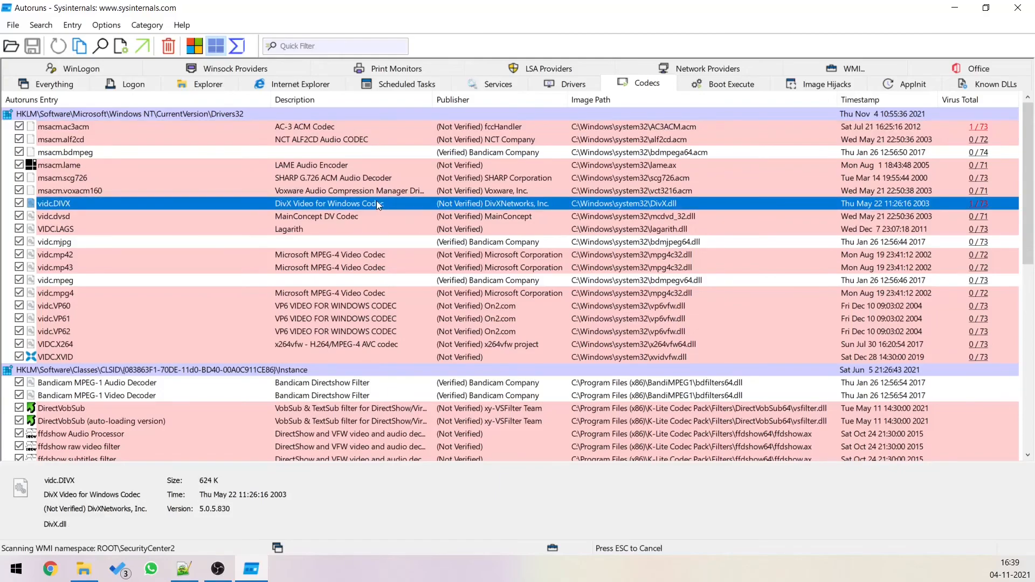
{"action": "key", "text": "alt+Return"}
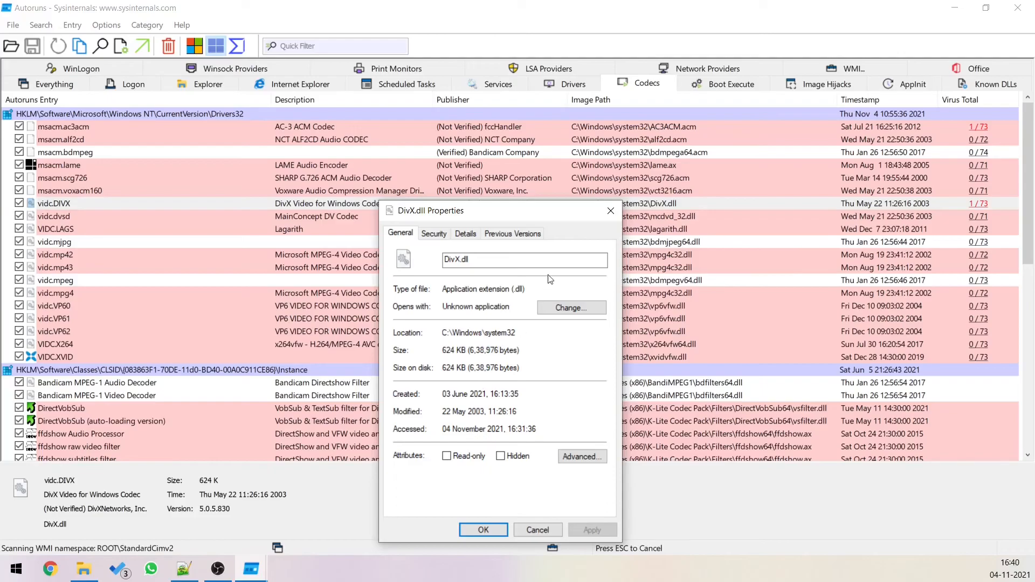
{"action": "left_click", "coordinate": [610, 210]}
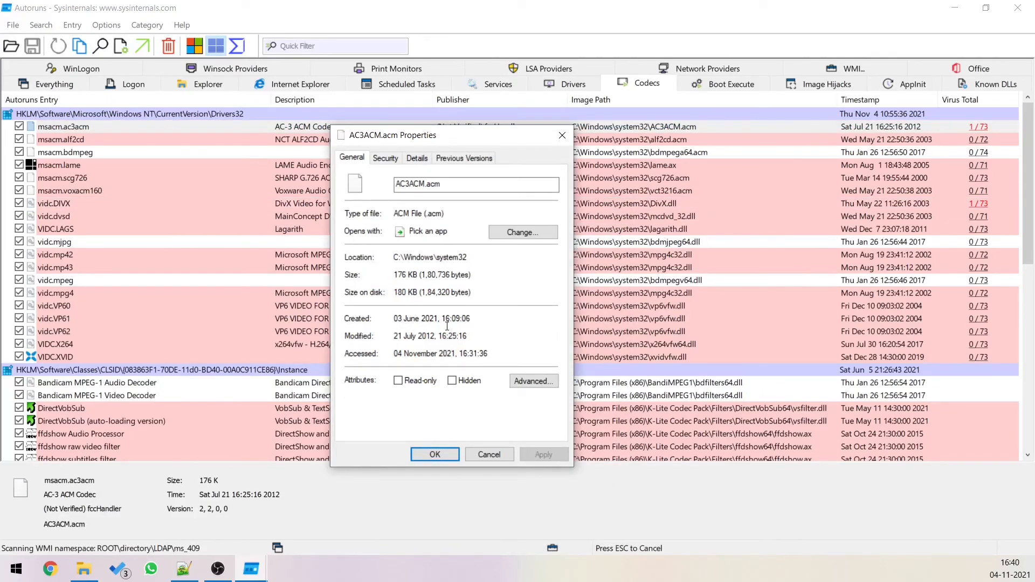
{"action": "left_click", "coordinate": [469, 454]}
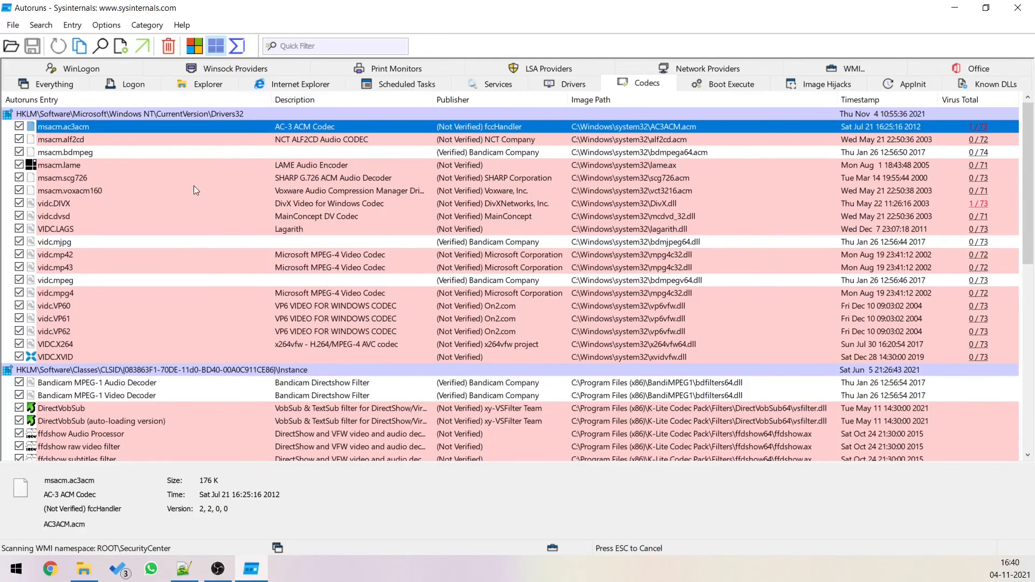
{"action": "left_click", "coordinate": [378, 203]}
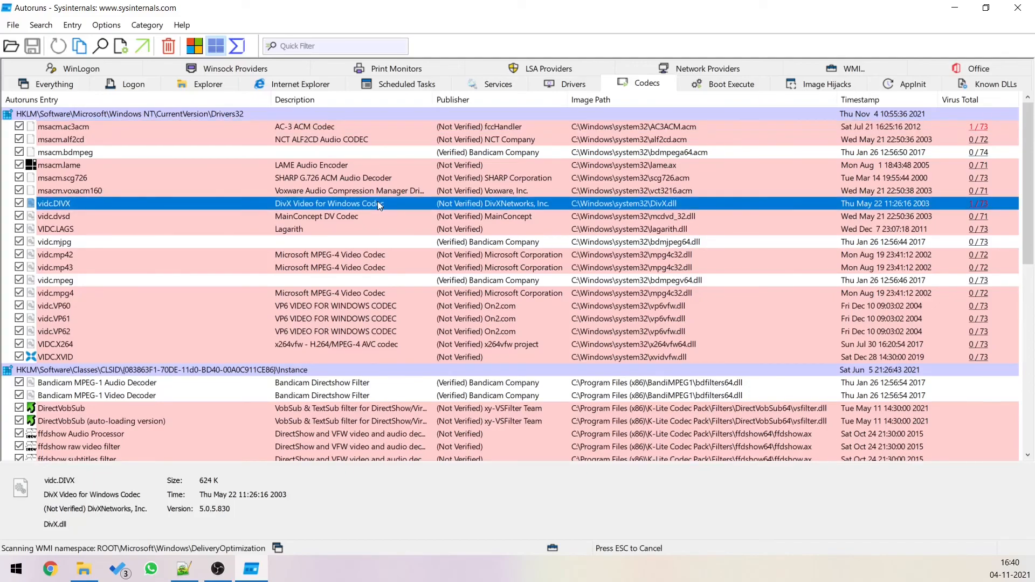